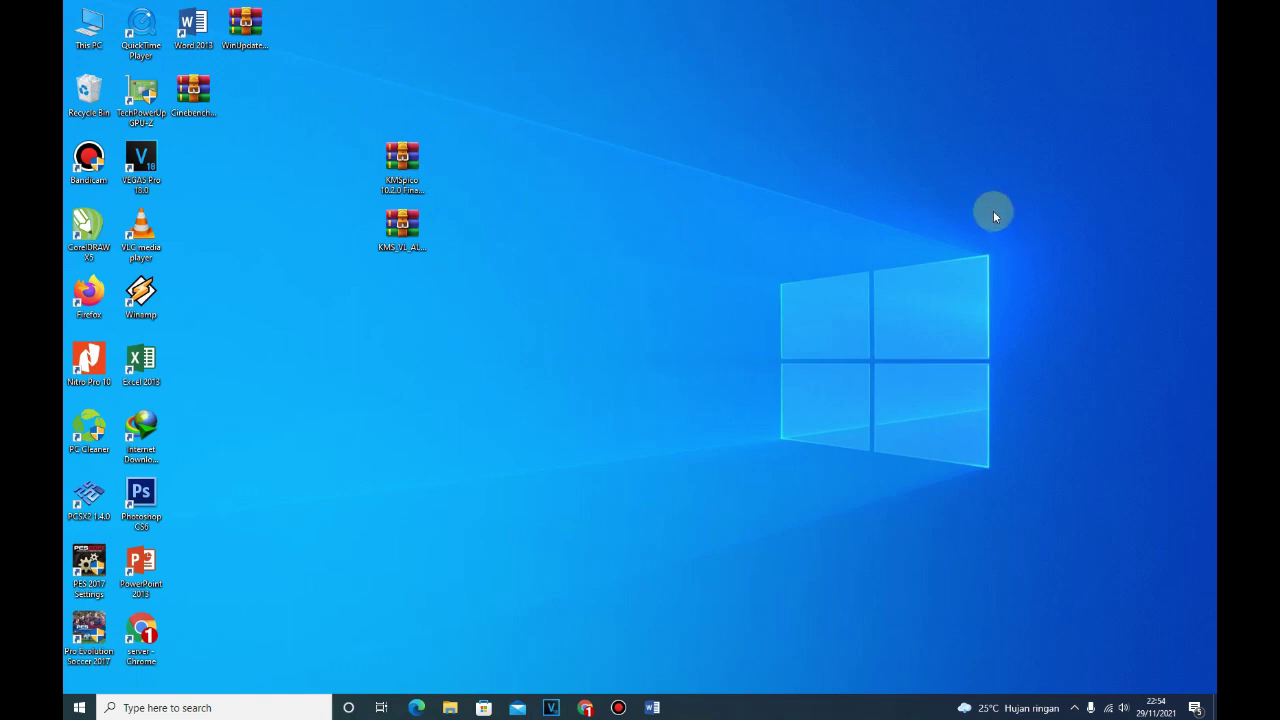
Launch Word 2013 from the taskbar to get a blank Document1.
{"action": "left_click", "coordinate": [665, 708]}
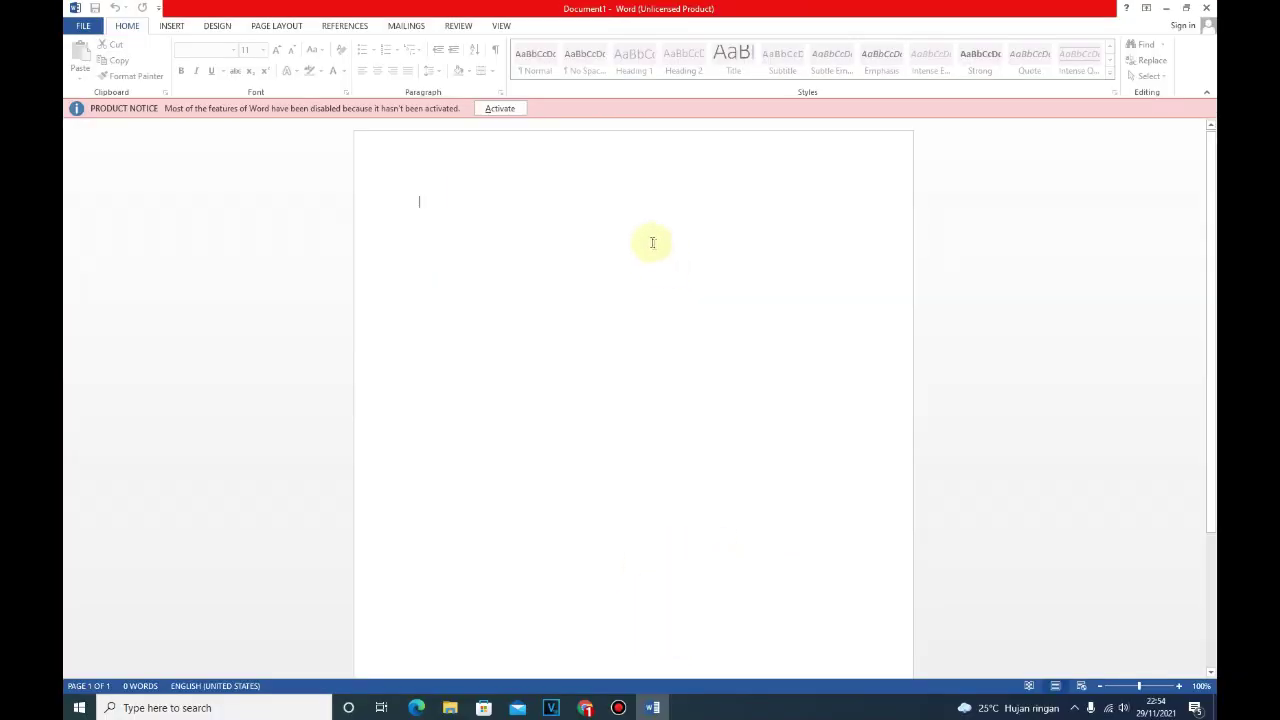
Try typing 'a' twice in the unactivated document, then switch to the Microsoft 365 plans page in Chrome.
{"action": "left_click", "coordinate": [645, 226]}
{"action": "type", "text": "a"}
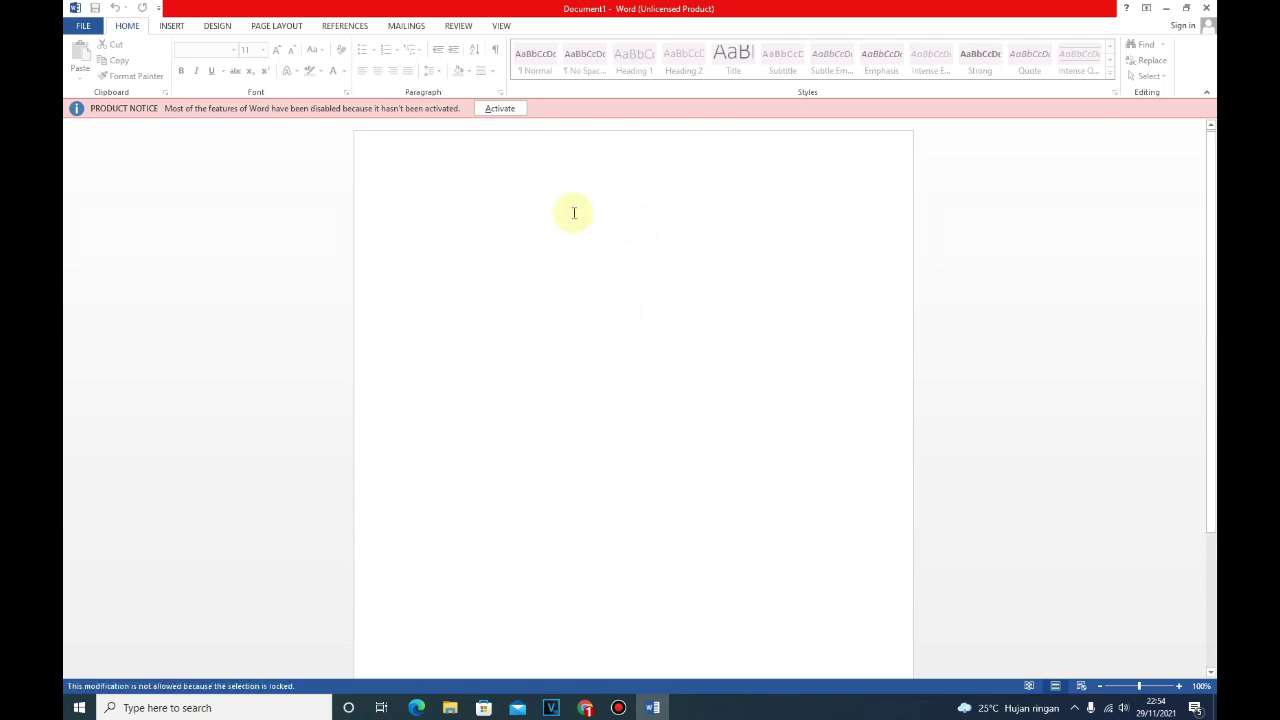
{"action": "left_click", "coordinate": [535, 184]}
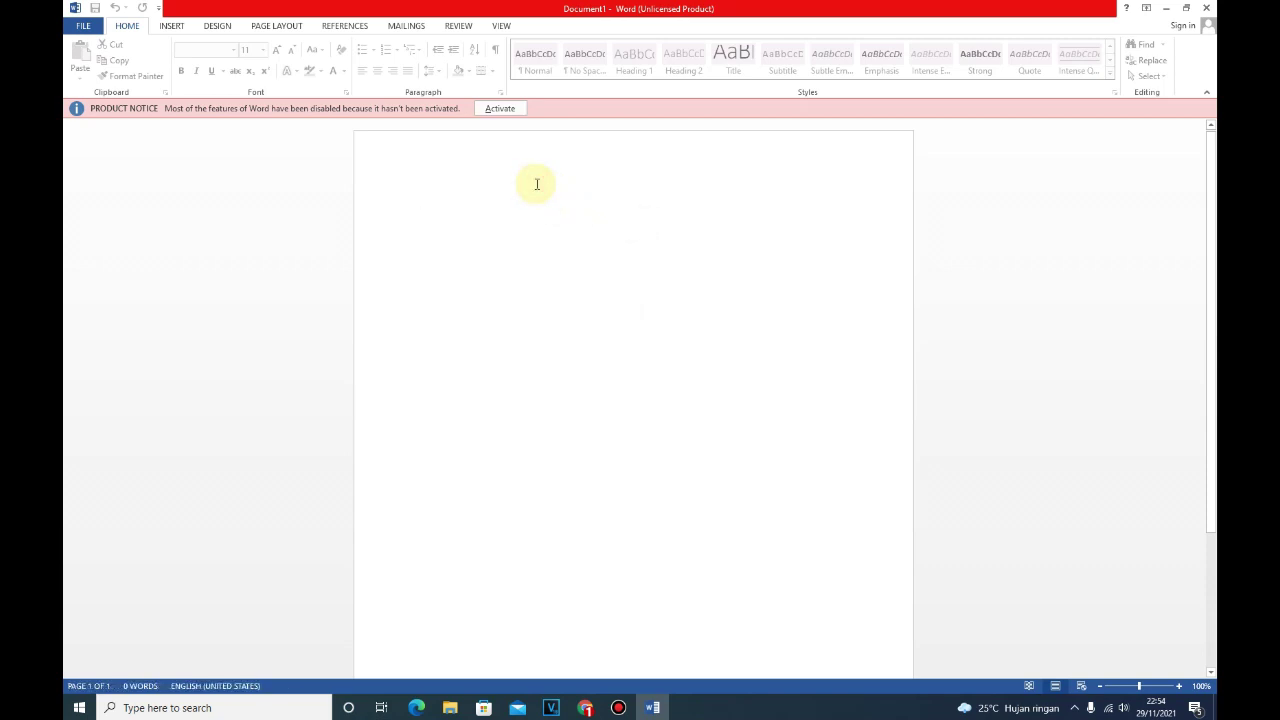
{"action": "type", "text": "a"}
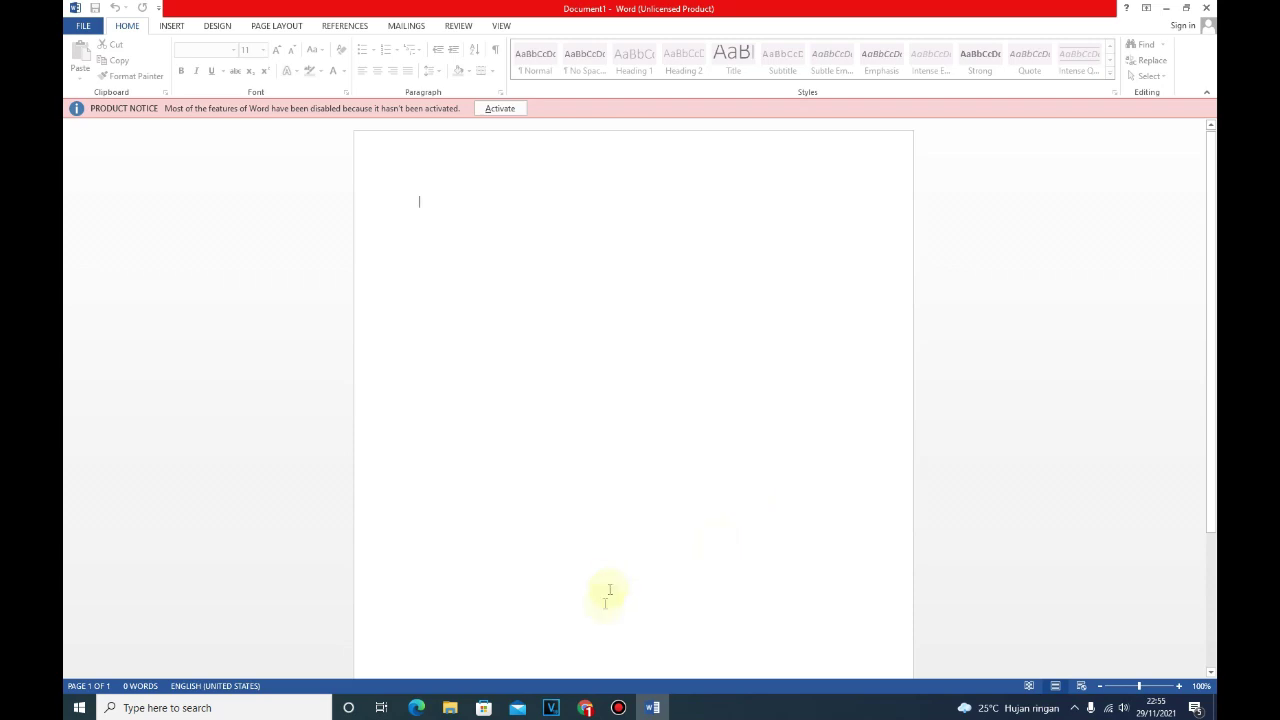
{"action": "left_click", "coordinate": [585, 707]}
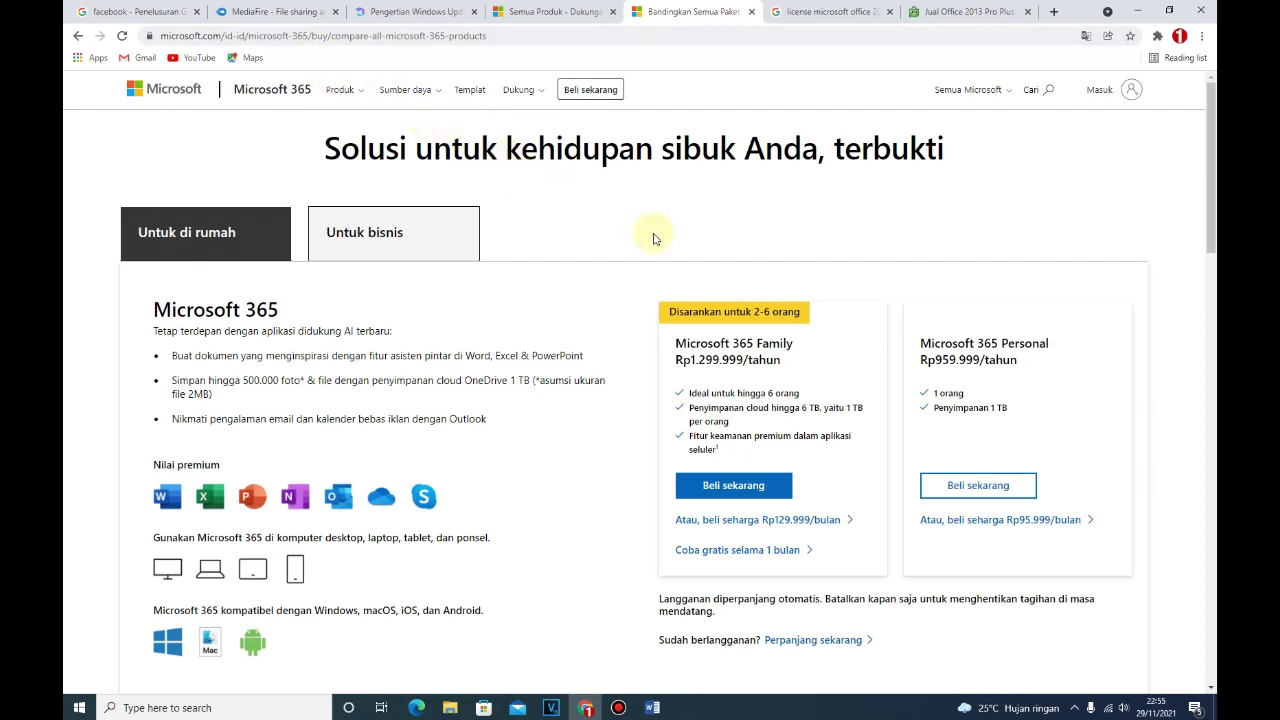
{"action": "scroll", "coordinate": [509, 300], "scroll_direction": "down", "scroll_amount": 2}
{"action": "scroll", "coordinate": [497, 302], "scroll_direction": "up", "scroll_amount": 2}
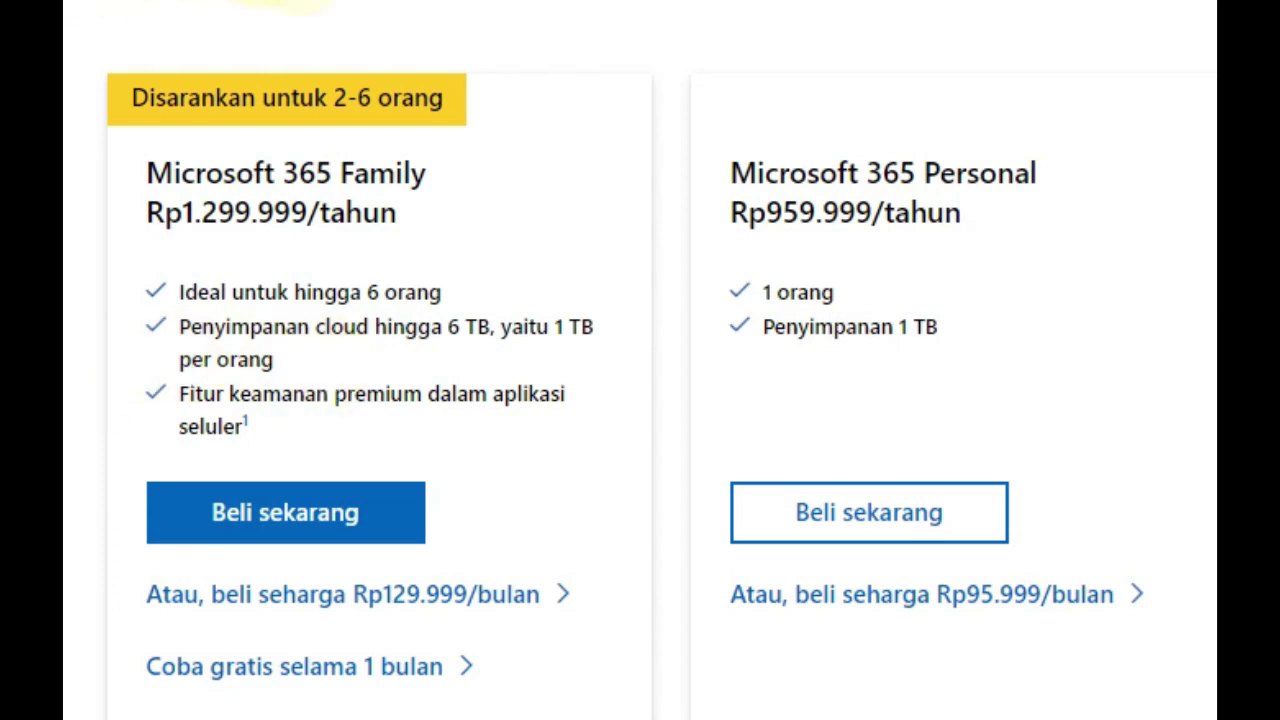
{"action": "scroll", "coordinate": [550, 250], "scroll_direction": "down", "scroll_amount": 2}
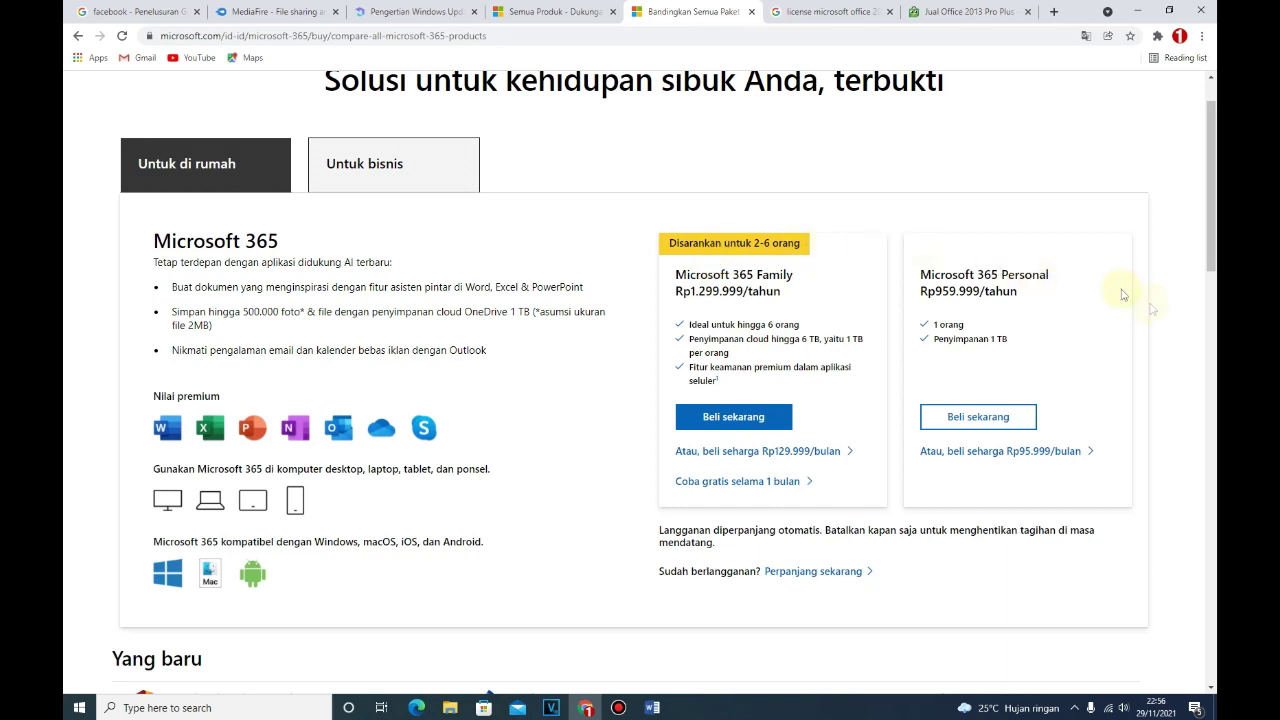
Highlight the Personal plan's title, '1 orang' and 'Penyimpanan 1 TB' lines, then switch to the Office 2013 licence results.
{"action": "left_click_drag", "start_coordinate": [1058, 276], "coordinate": [917, 285]}
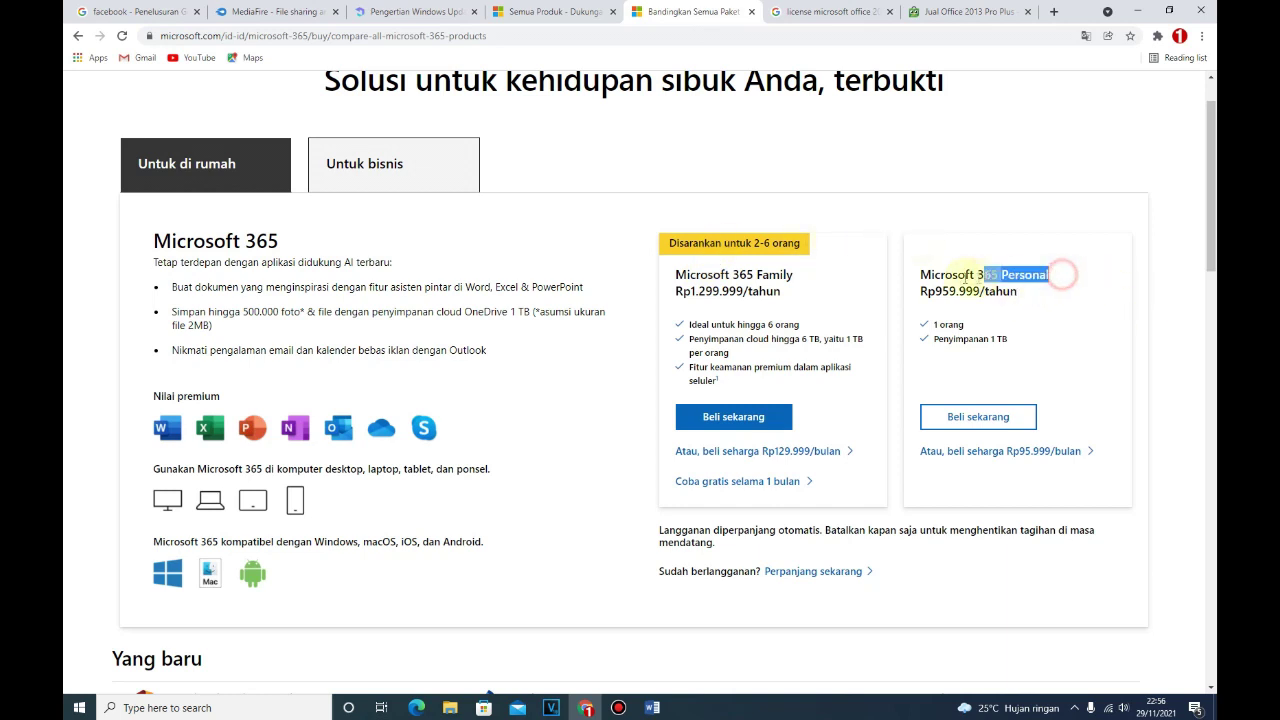
{"action": "left_click", "coordinate": [1075, 322]}
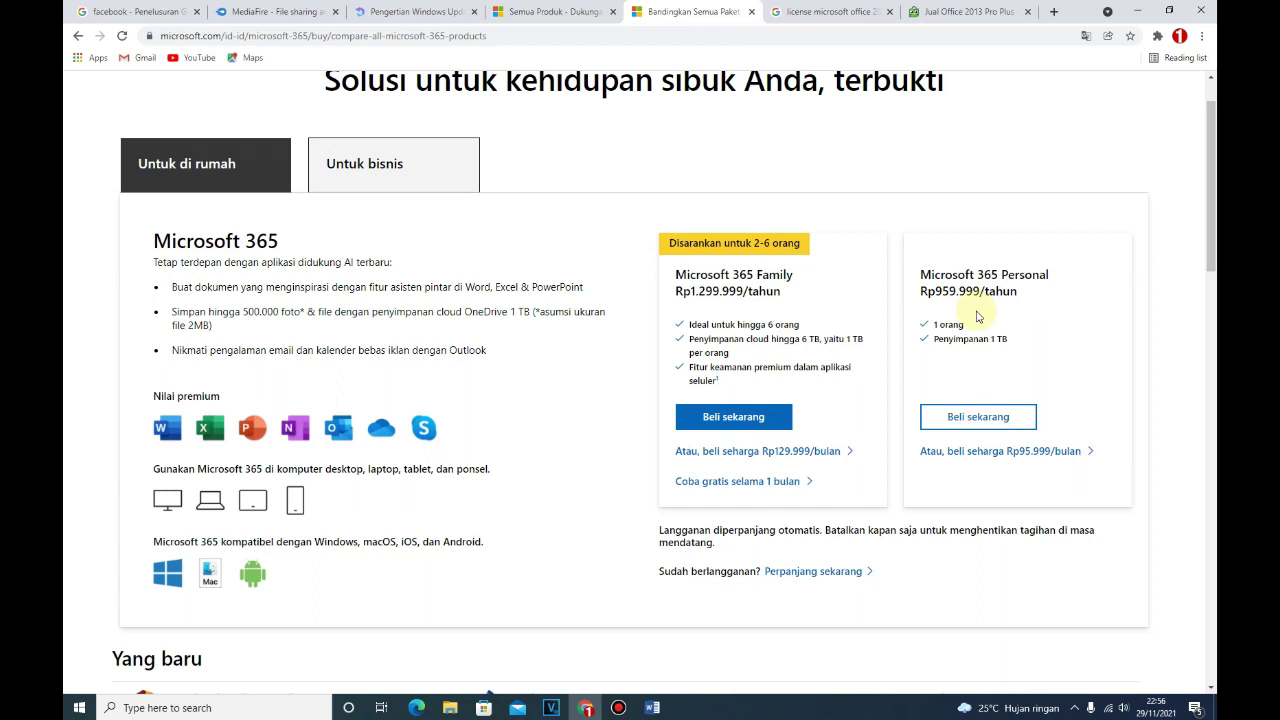
{"action": "left_click_drag", "start_coordinate": [934, 324], "coordinate": [968, 326]}
{"action": "left_click", "coordinate": [1005, 321]}
{"action": "left_click_drag", "start_coordinate": [1015, 343], "coordinate": [934, 340]}
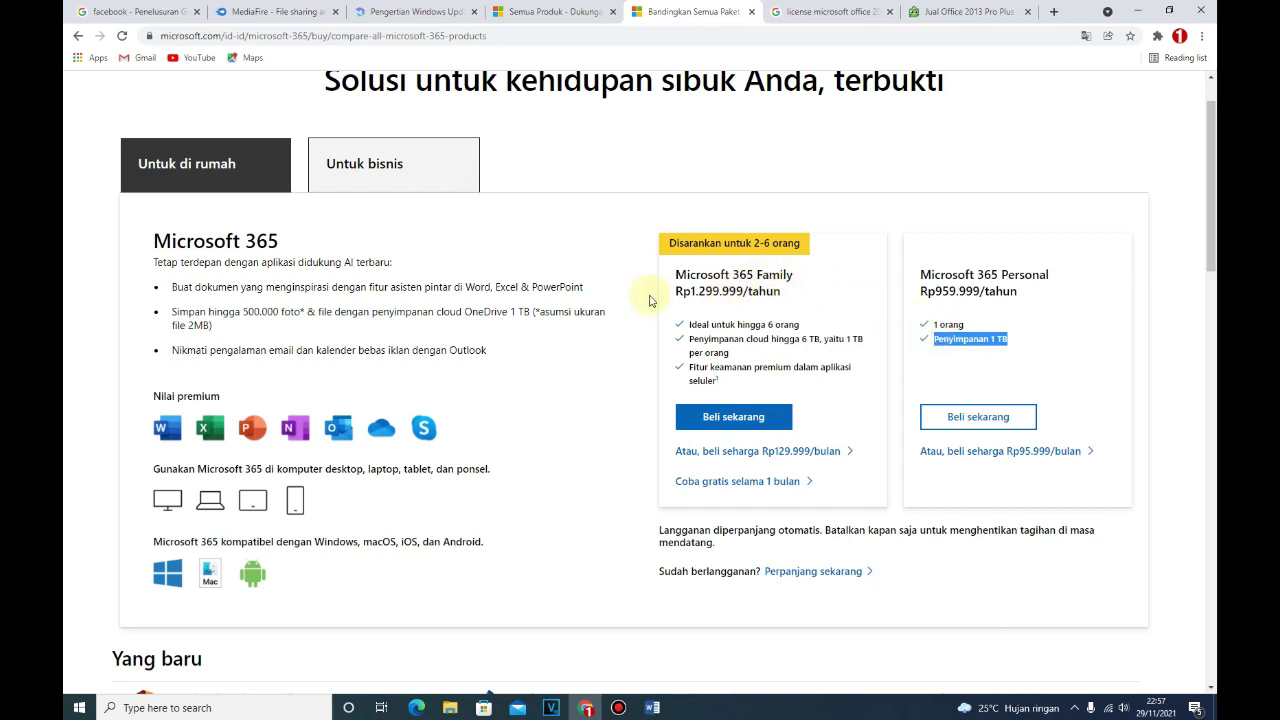
{"action": "left_click", "coordinate": [789, 292]}
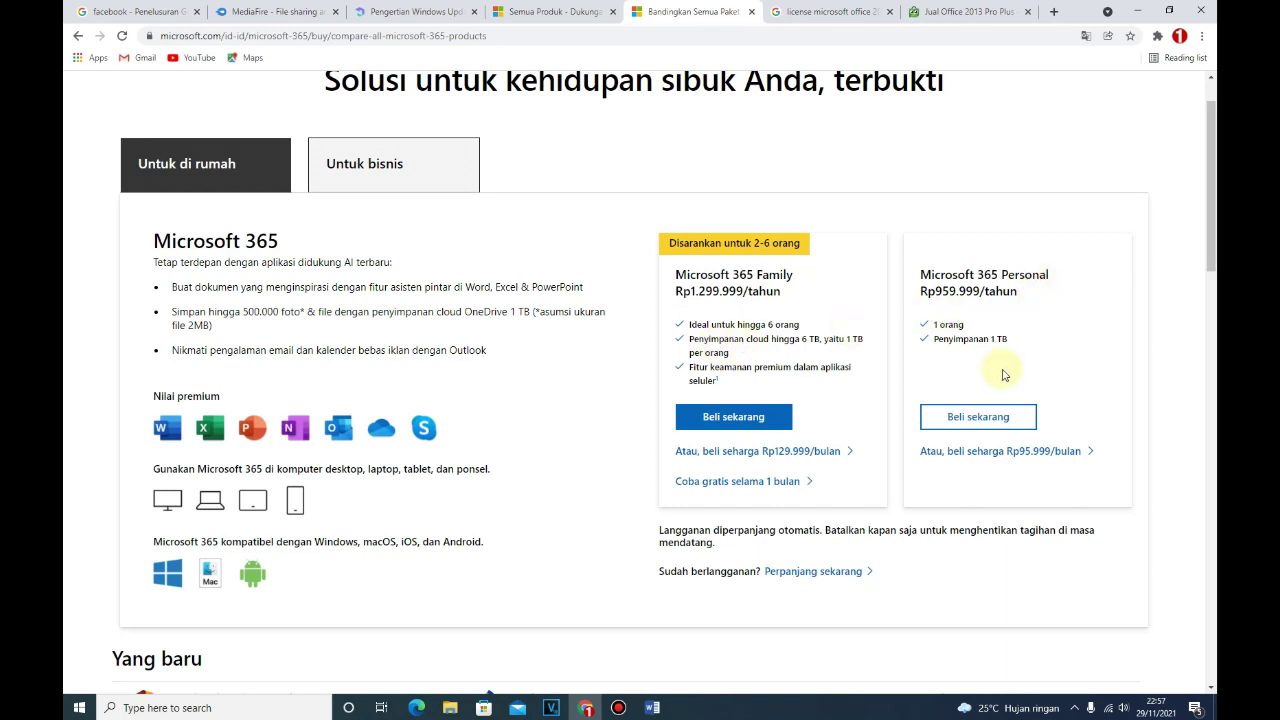
{"action": "left_click", "coordinate": [825, 11]}
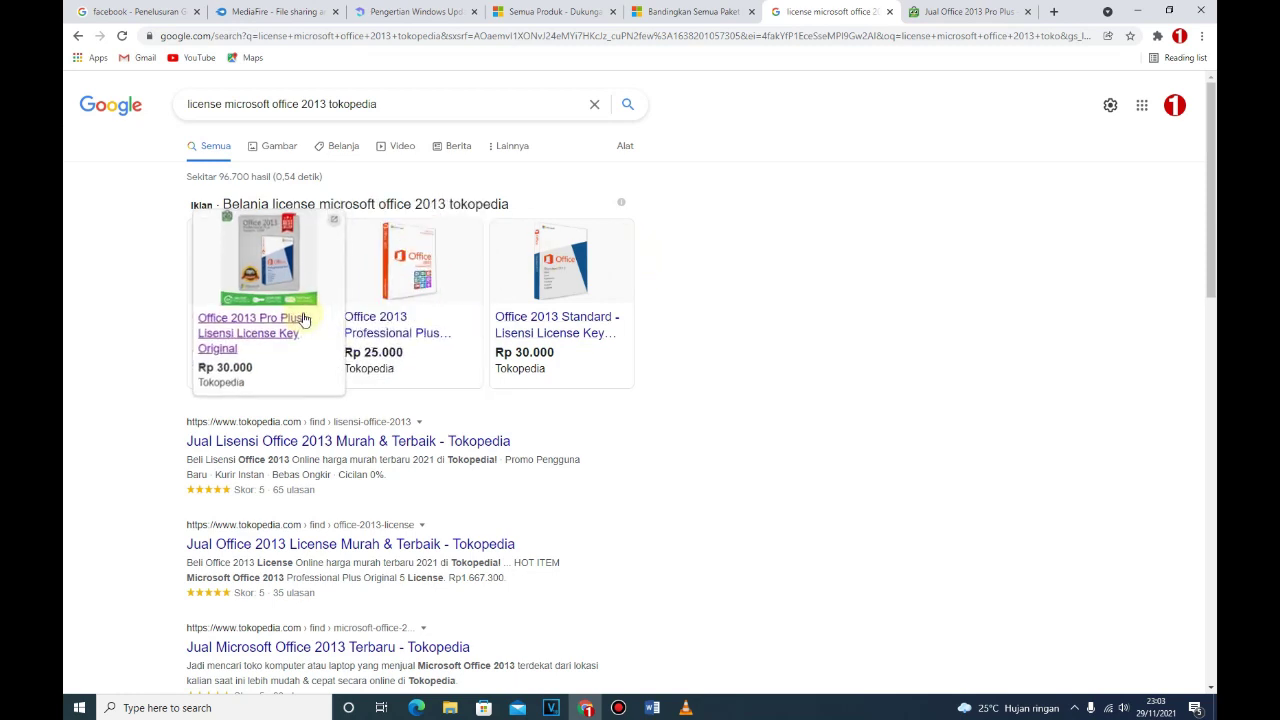
Scroll through the Tokopedia Office 2013 Pro Plus listing and highlight its 'Ini Lisensi Original' answer.
{"action": "left_click", "coordinate": [1000, 10]}
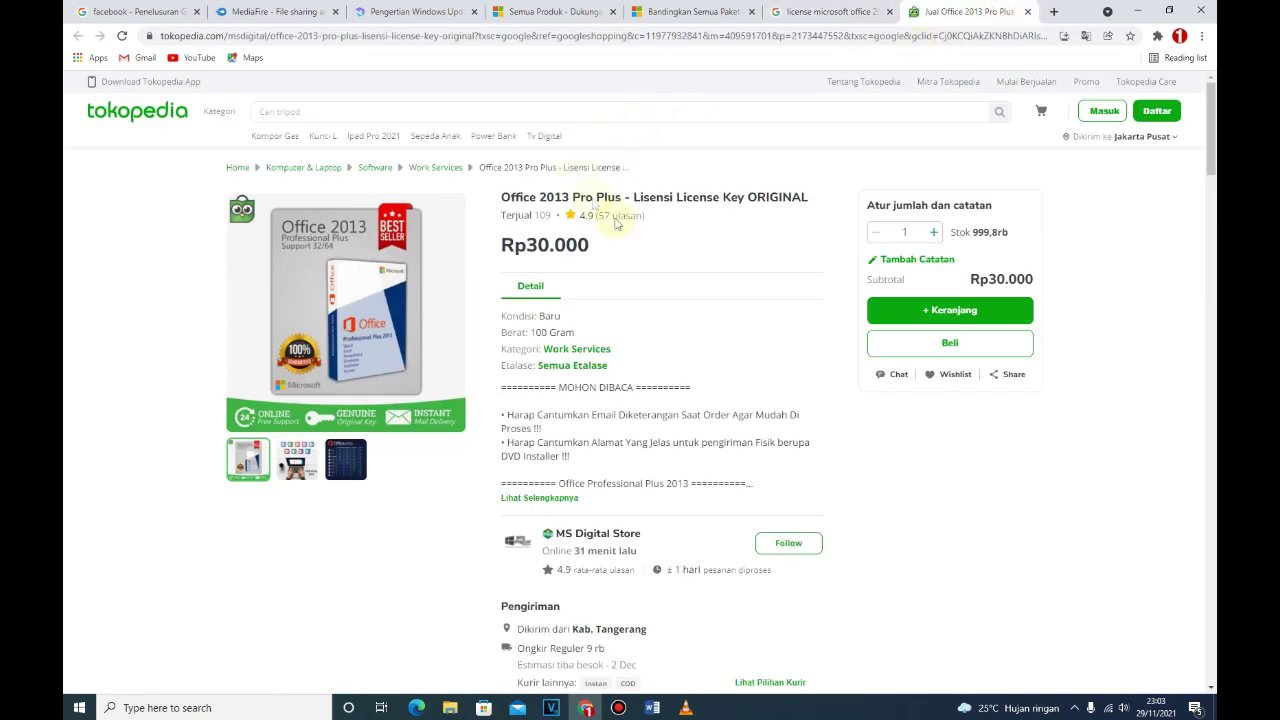
{"action": "scroll", "coordinate": [675, 328], "scroll_direction": "down", "scroll_amount": 1}
{"action": "scroll", "coordinate": [668, 325], "scroll_direction": "down", "scroll_amount": 2}
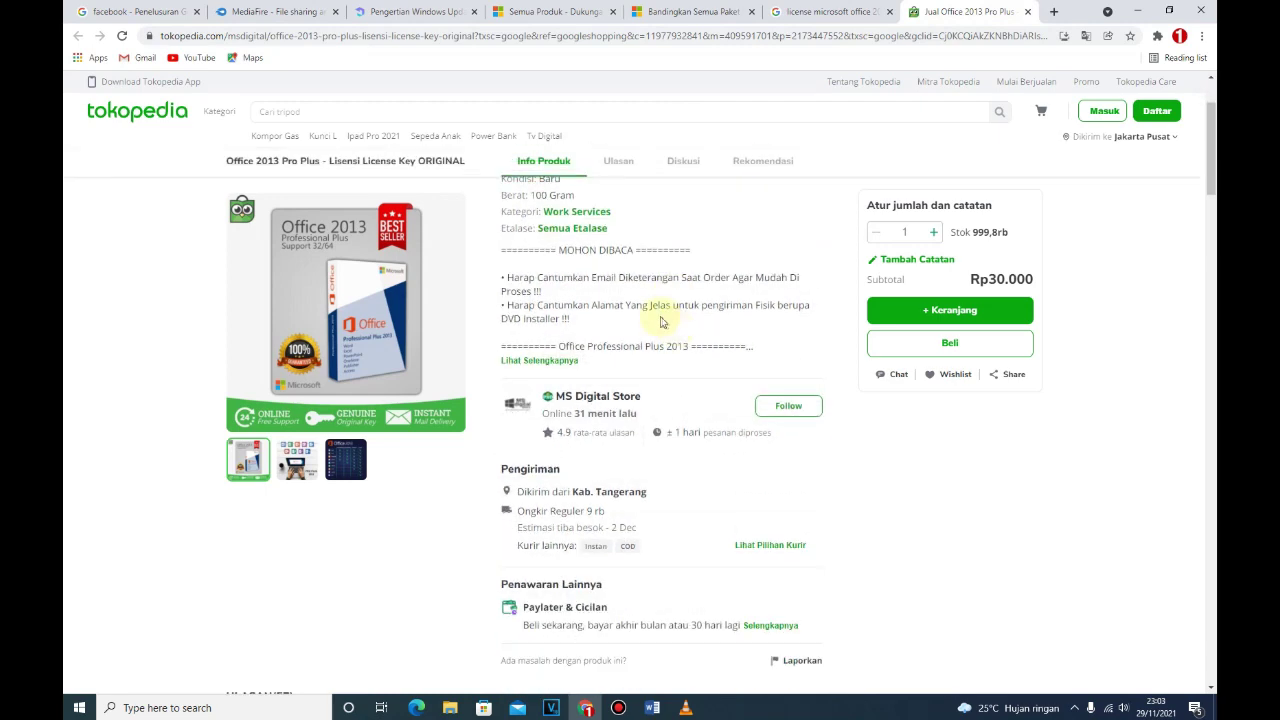
{"action": "scroll", "coordinate": [651, 300], "scroll_direction": "up", "scroll_amount": 1}
{"action": "scroll", "coordinate": [680, 314], "scroll_direction": "down", "scroll_amount": 3}
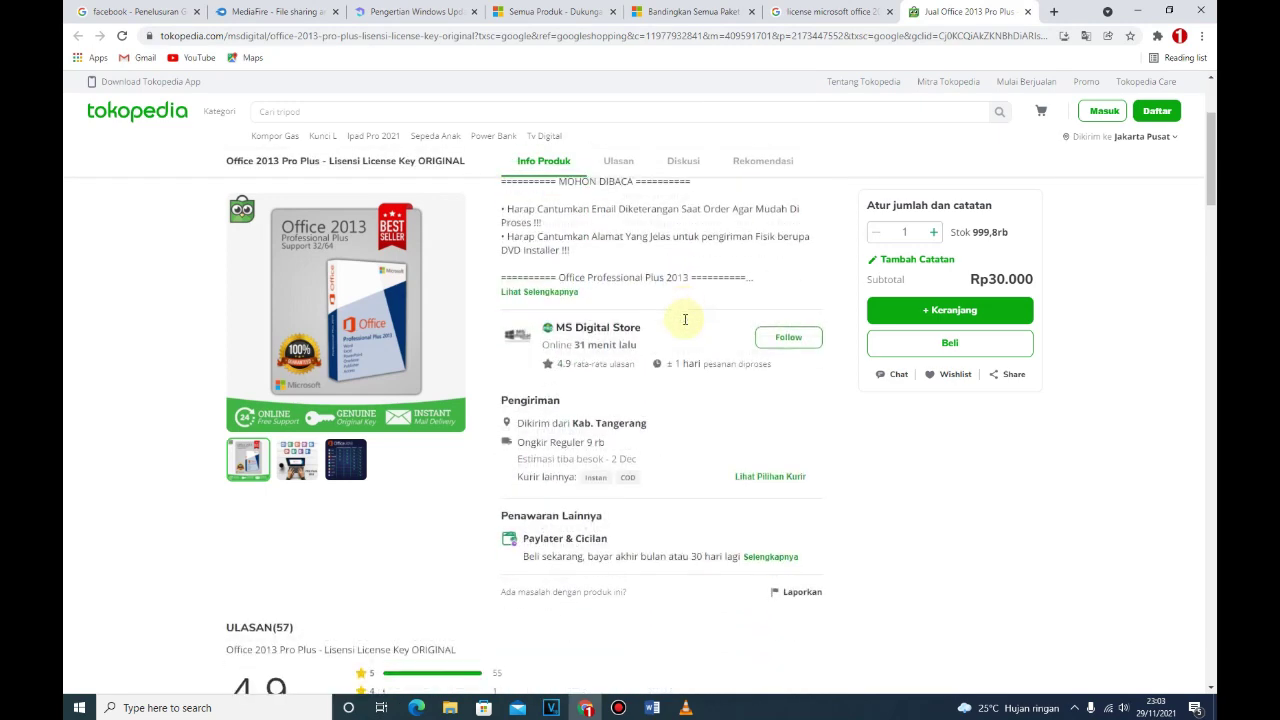
{"action": "scroll", "coordinate": [685, 325], "scroll_direction": "up", "scroll_amount": 3}
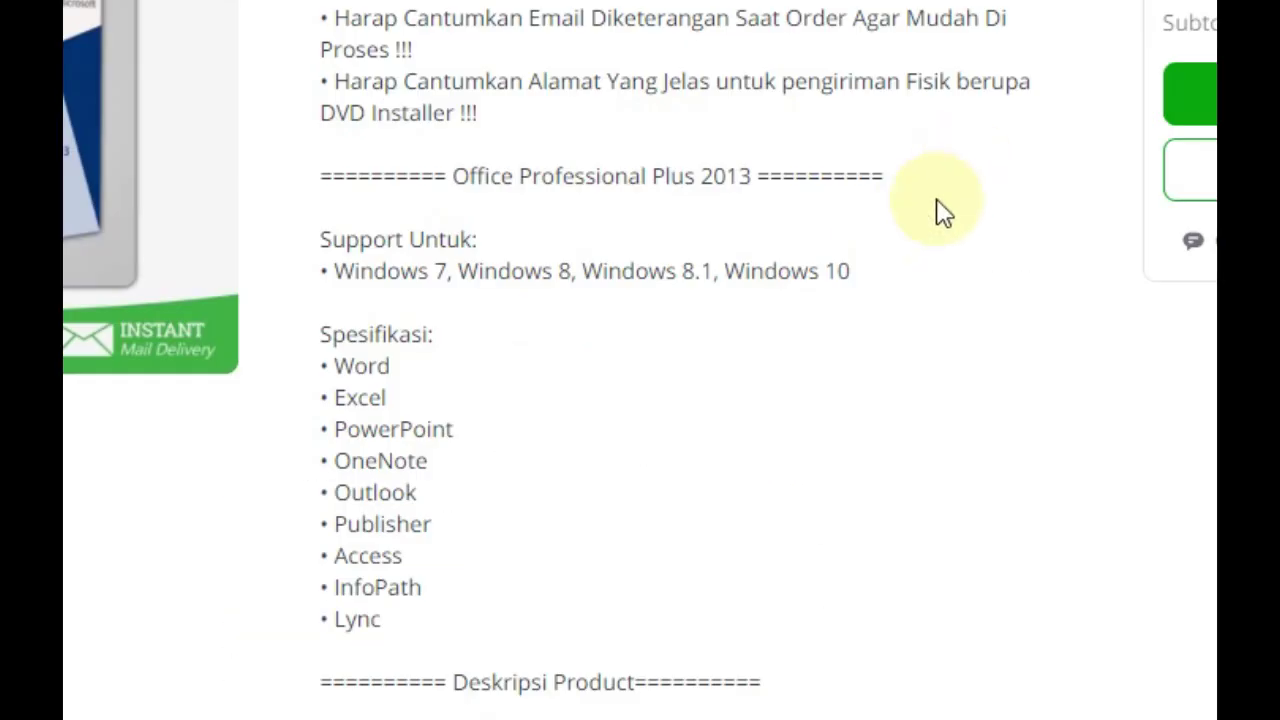
{"action": "scroll", "coordinate": [770, 335], "scroll_direction": "down", "scroll_amount": 1}
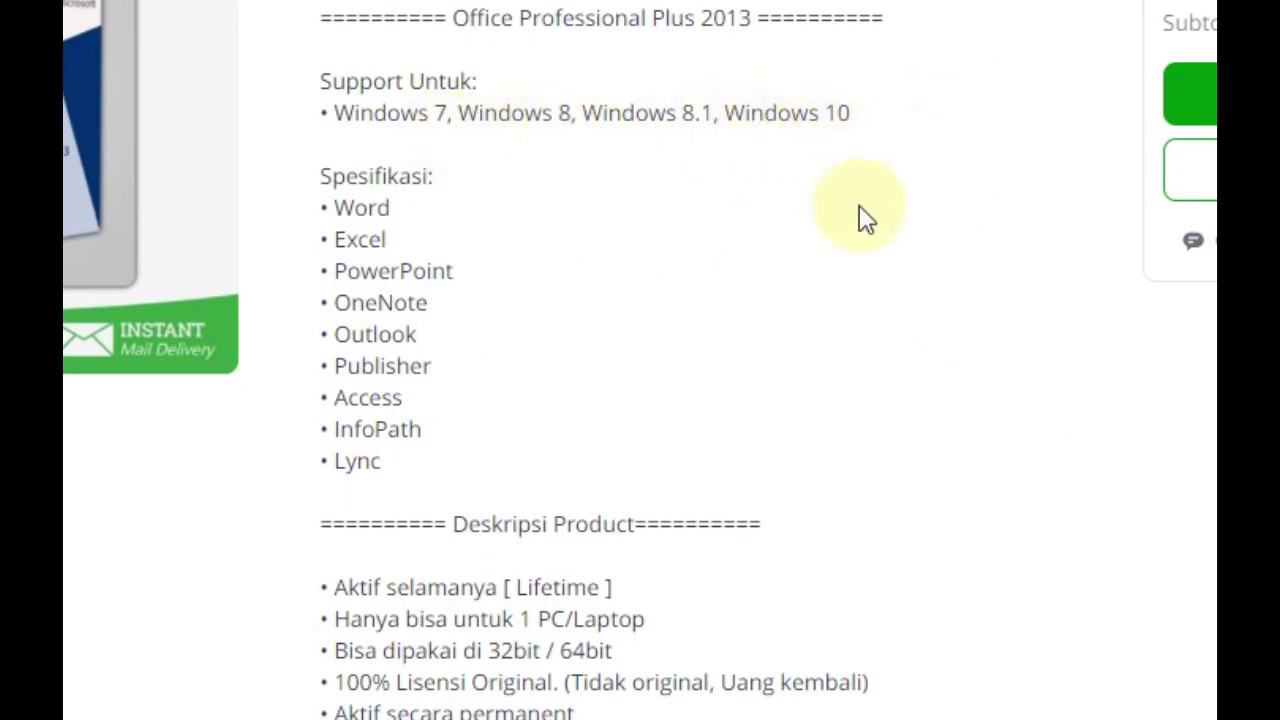
{"action": "scroll", "coordinate": [860, 230], "scroll_direction": "down", "scroll_amount": 3}
{"action": "scroll", "coordinate": [820, 232], "scroll_direction": "down", "scroll_amount": 2}
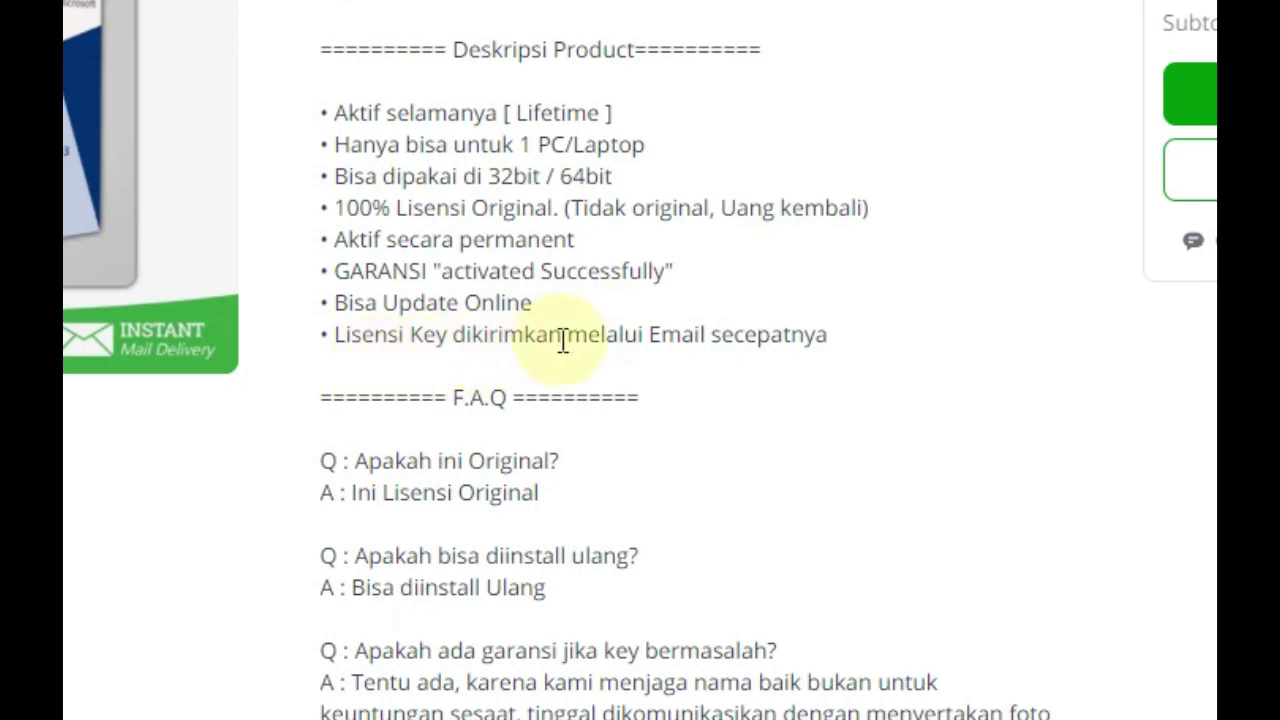
{"action": "scroll", "coordinate": [1012, 480], "scroll_direction": "down", "scroll_amount": 5}
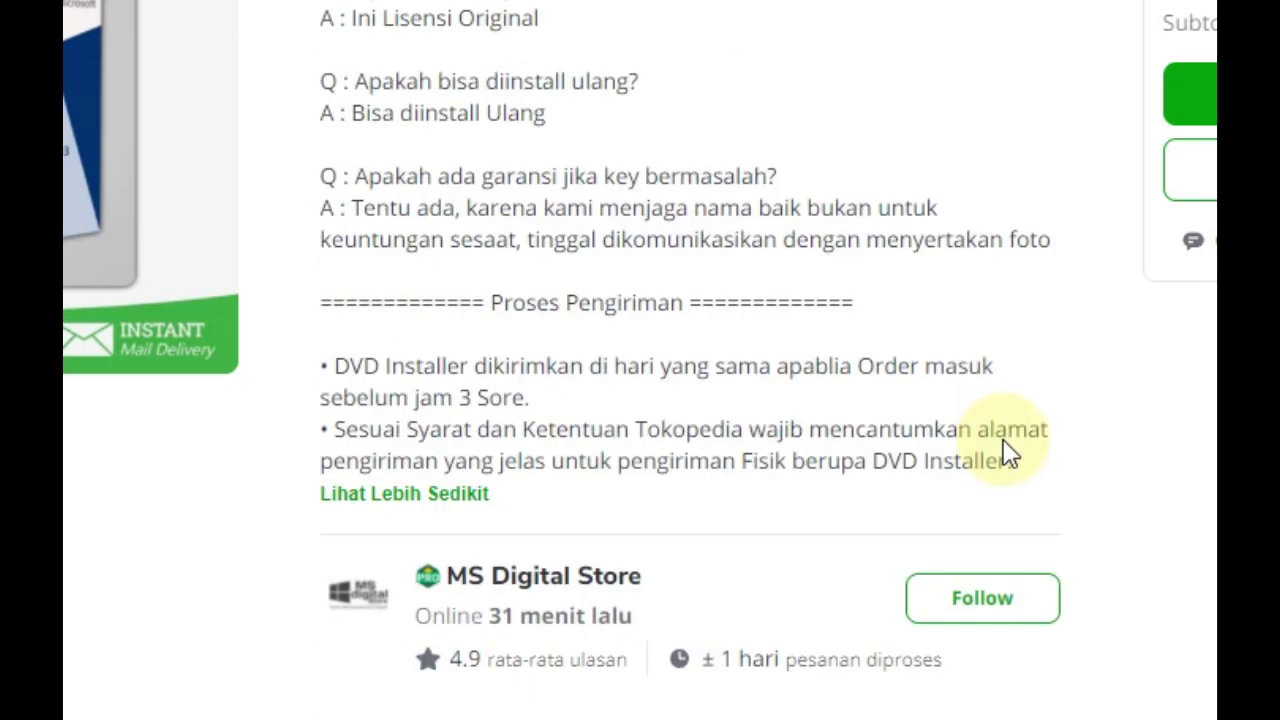
{"action": "left_click_drag", "start_coordinate": [410, 24], "coordinate": [521, 28]}
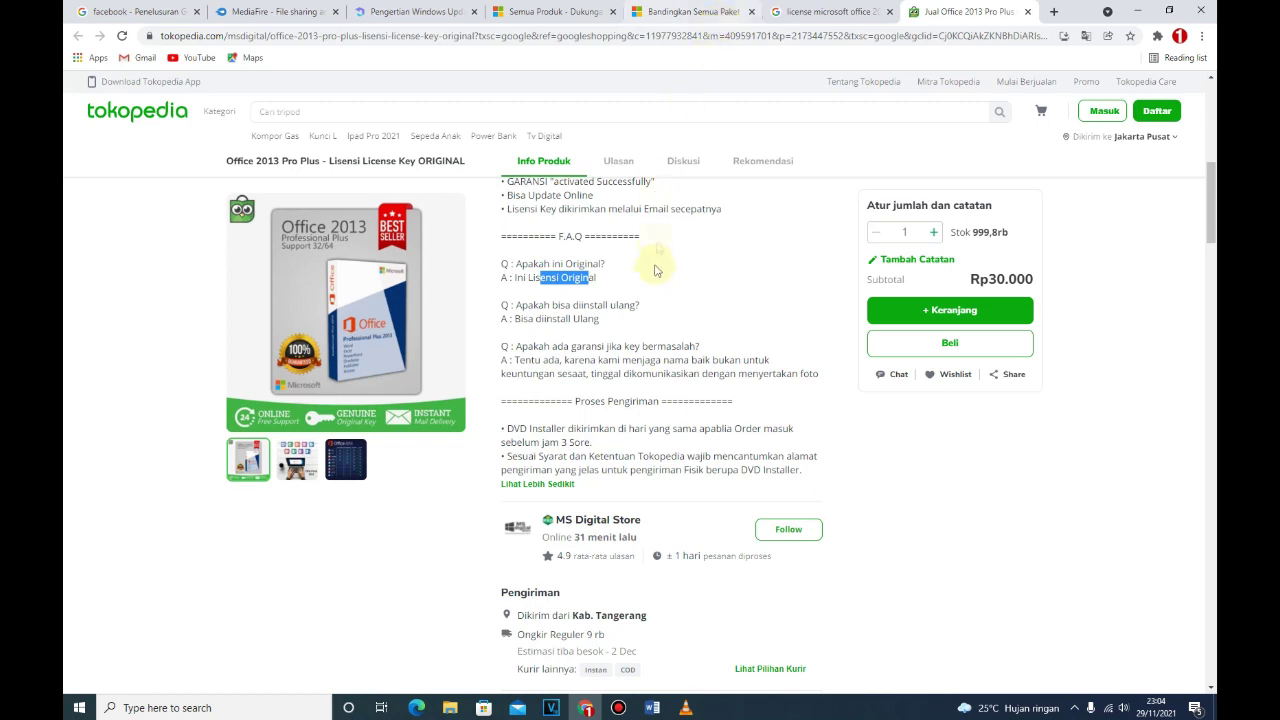
{"action": "scroll", "coordinate": [655, 283], "scroll_direction": "down", "scroll_amount": 2}
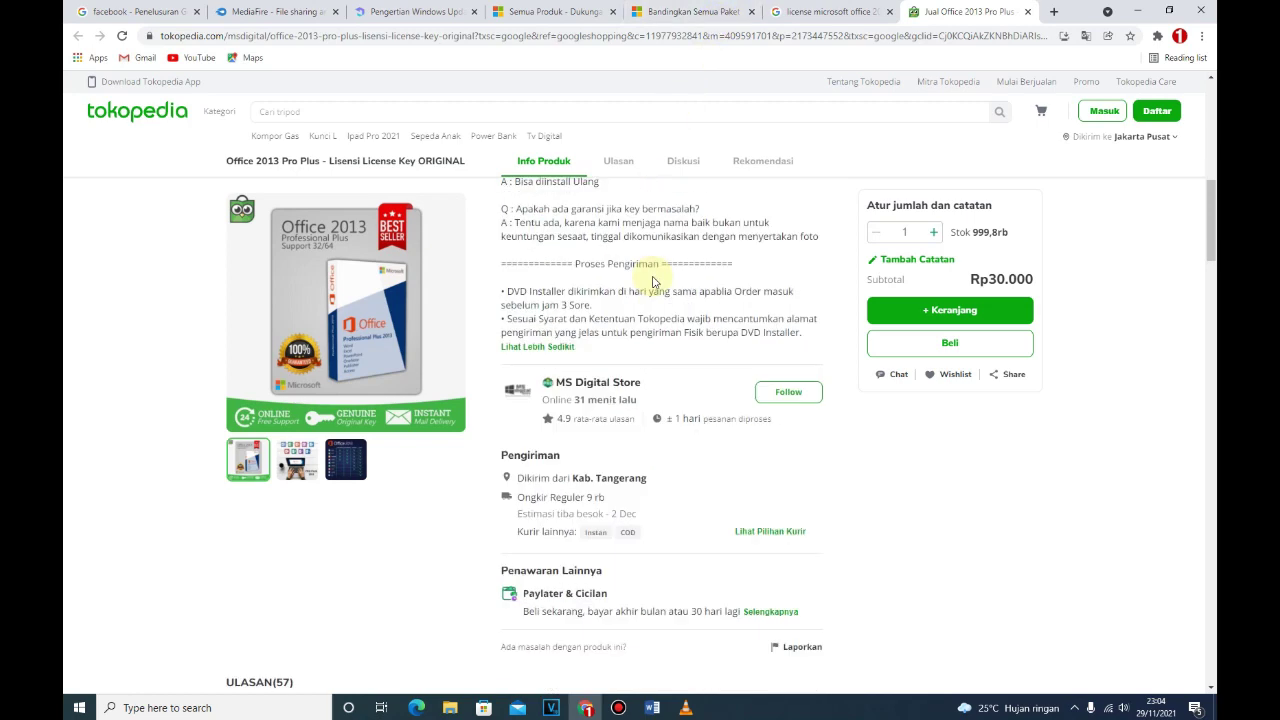
Glance at the Google results, return to the listing, then bring Word's Document1 back.
{"action": "left_click", "coordinate": [835, 11]}
{"action": "left_click", "coordinate": [968, 10]}
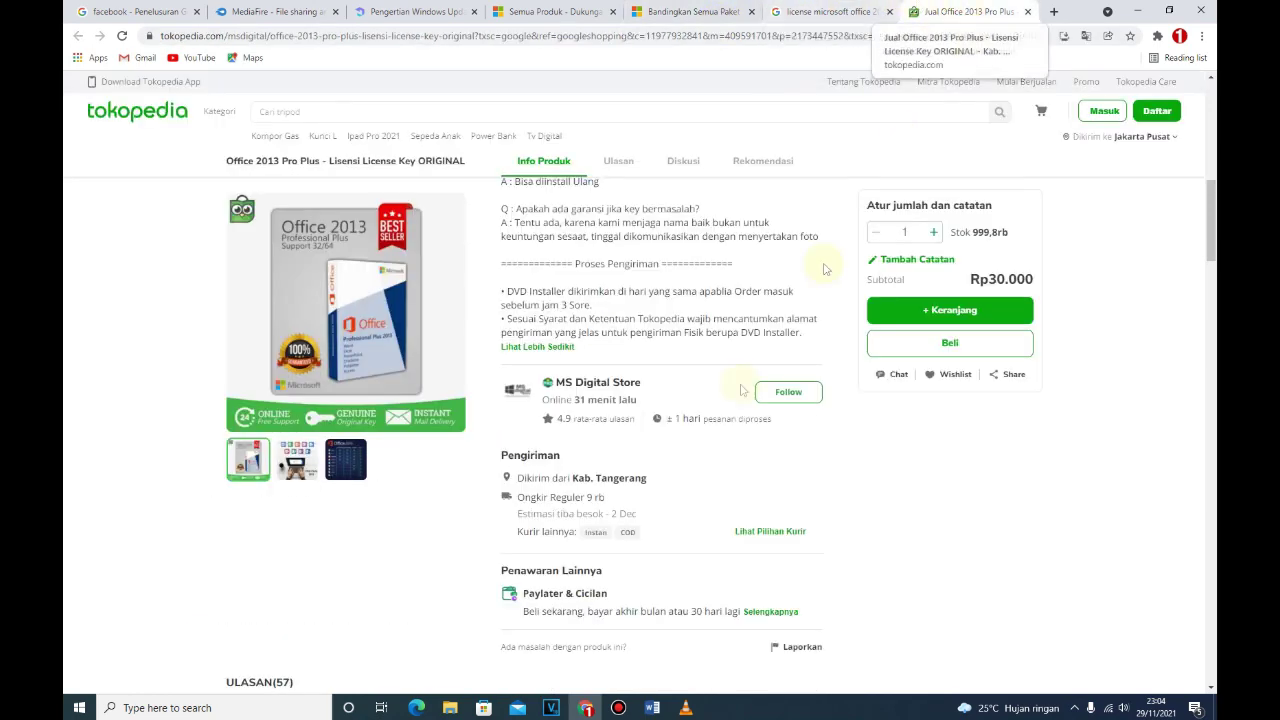
{"action": "left_click", "coordinate": [651, 707]}
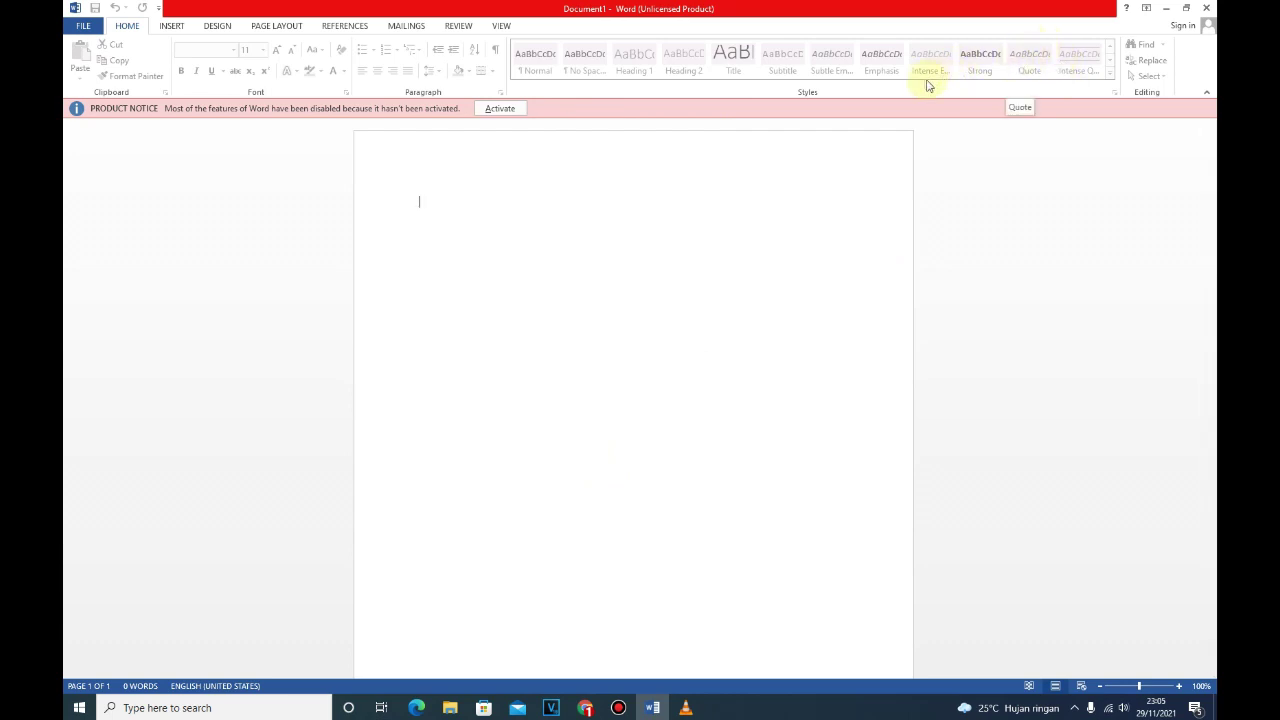
{"action": "left_click", "coordinate": [1167, 10]}
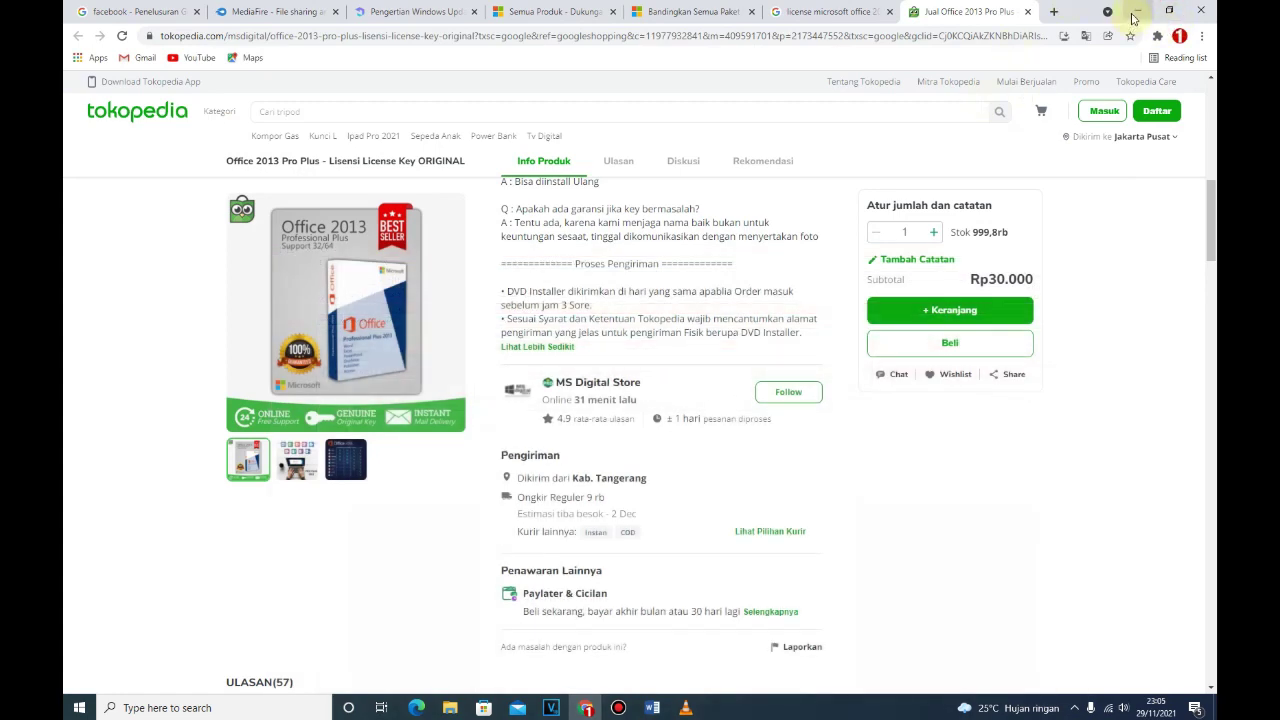
{"action": "left_click", "coordinate": [1135, 12]}
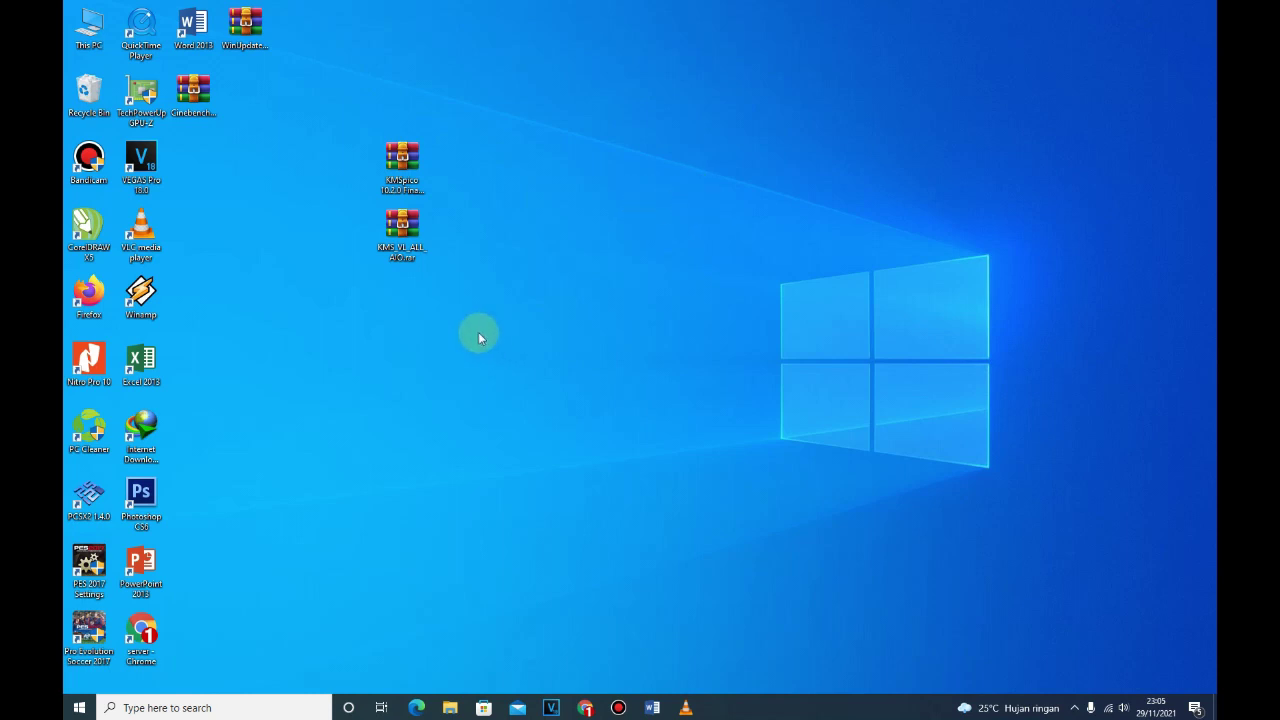
{"action": "left_click_drag", "start_coordinate": [309, 90], "coordinate": [502, 379]}
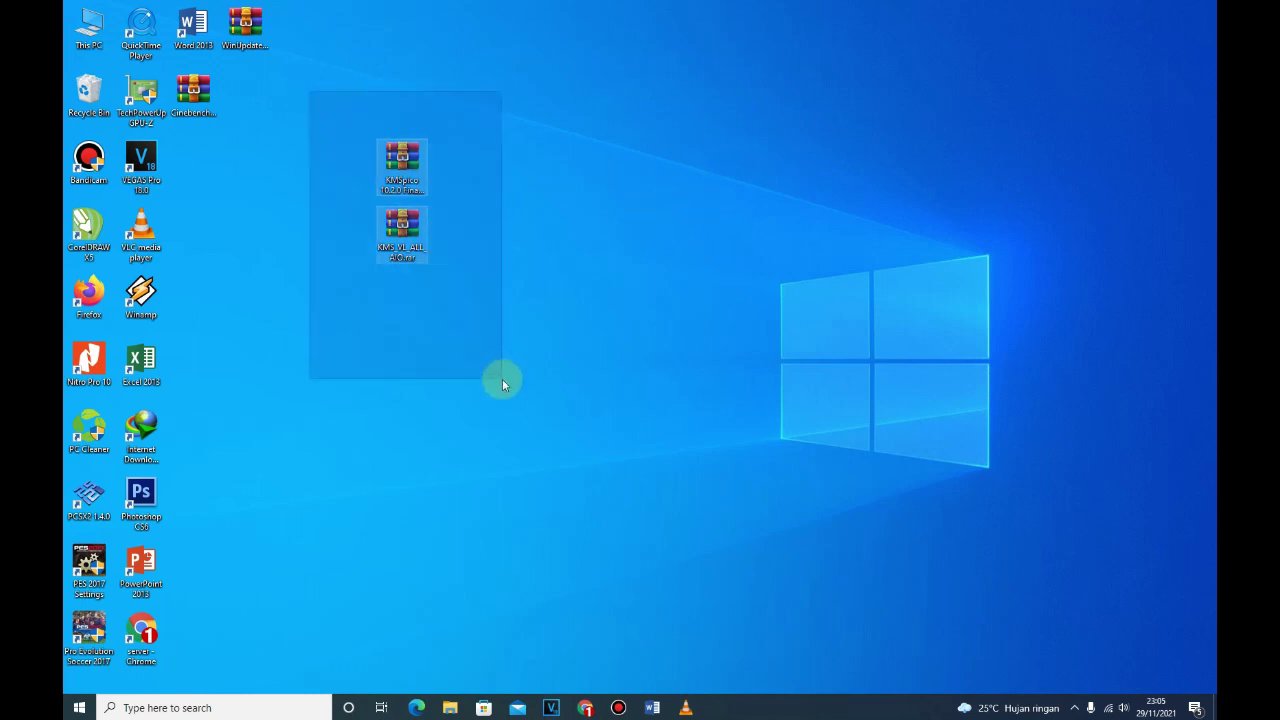
{"action": "left_click", "coordinate": [507, 292]}
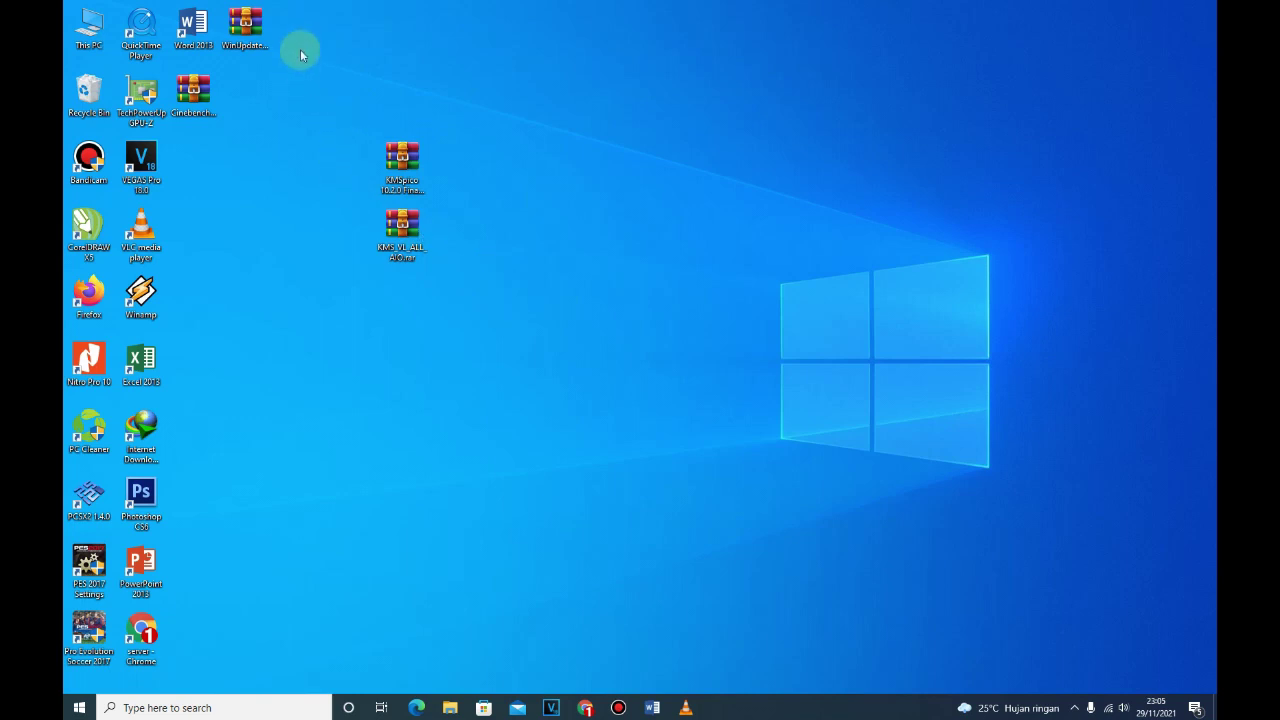
{"action": "left_click_drag", "start_coordinate": [300, 49], "coordinate": [524, 341]}
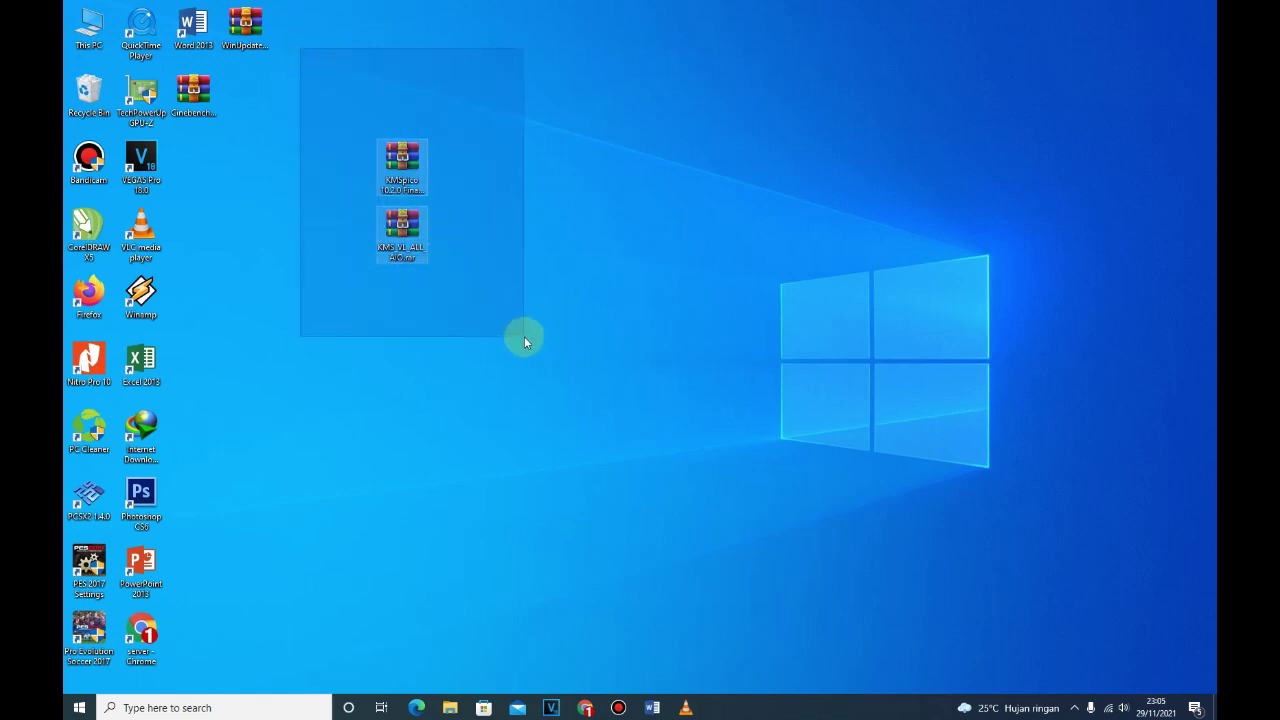
{"action": "left_click_drag", "start_coordinate": [524, 341], "coordinate": [498, 350]}
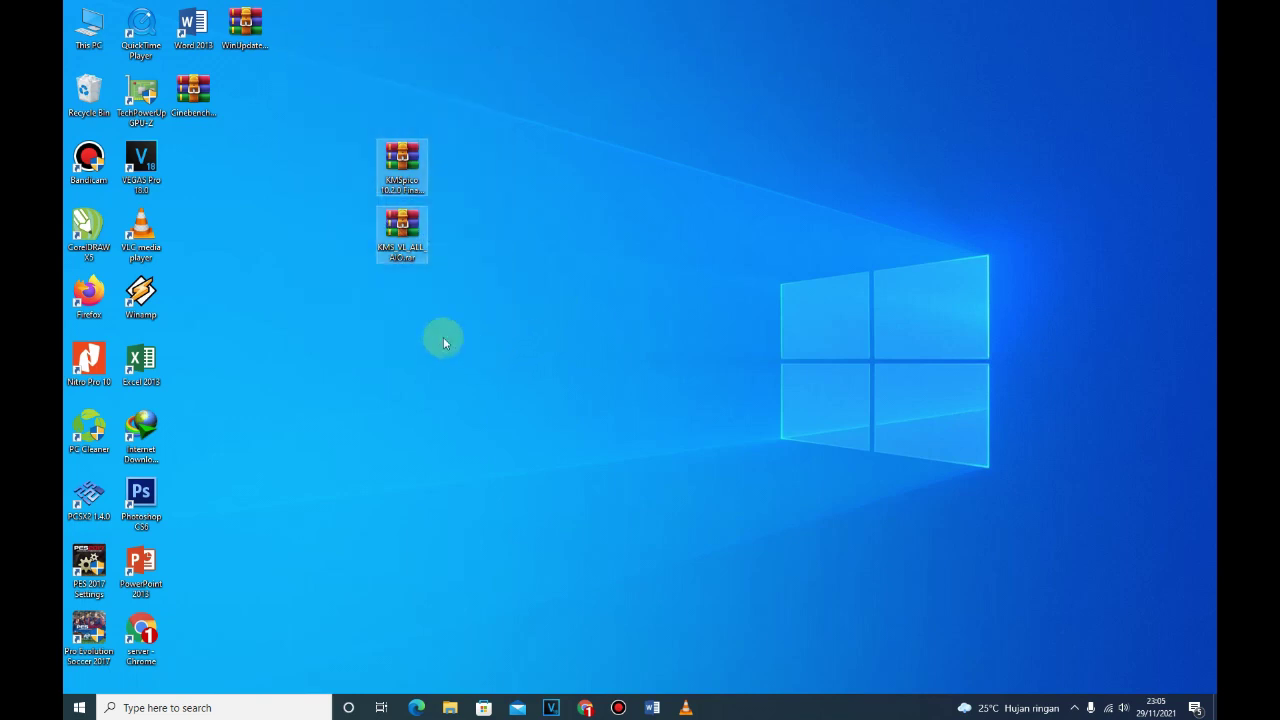
{"action": "left_click_drag", "start_coordinate": [301, 84], "coordinate": [507, 321]}
{"action": "left_click_drag", "start_coordinate": [323, 105], "coordinate": [405, 292]}
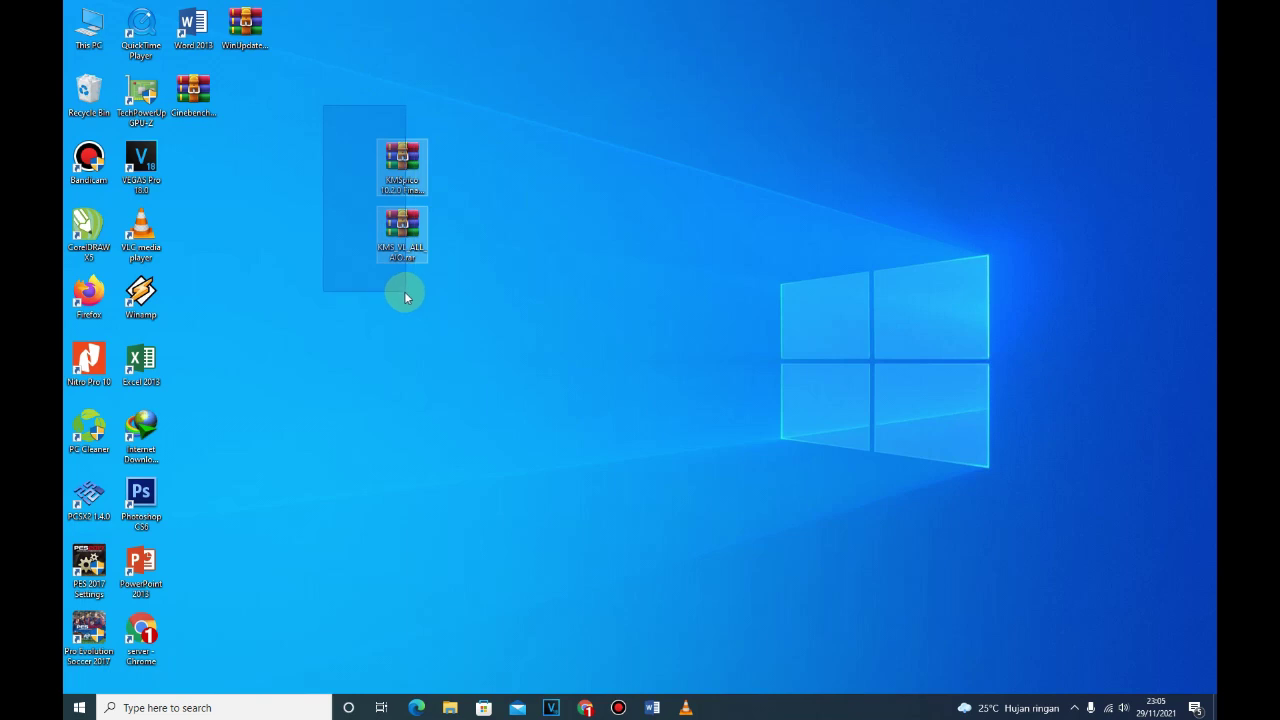
{"action": "mouse_move", "coordinate": [314, 94]}
{"action": "left_mouse_down"}
{"action": "mouse_move", "coordinate": [462, 296]}
{"action": "mouse_move", "coordinate": [500, 320]}
{"action": "mouse_move", "coordinate": [470, 324]}
{"action": "mouse_move", "coordinate": [497, 318]}
{"action": "left_mouse_up"}
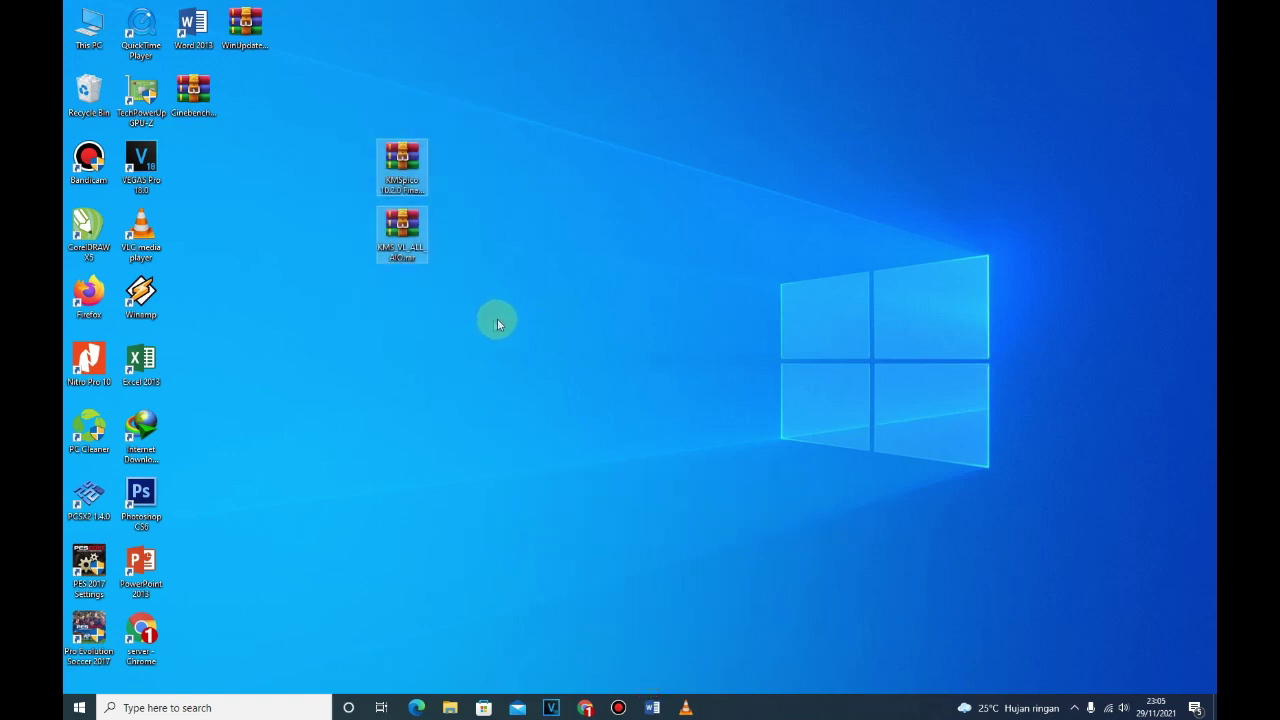
{"action": "left_click", "coordinate": [546, 292]}
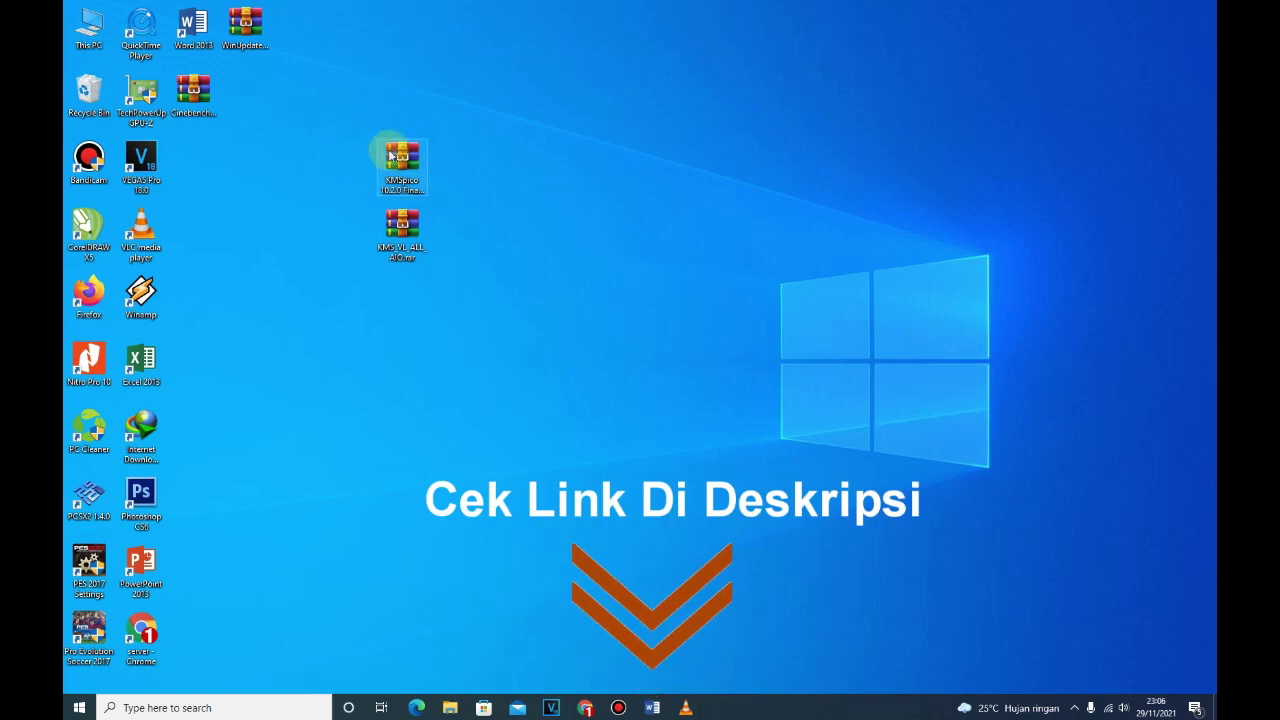
Move KMS_VL_ALL_AIO.rar to the upper middle and the KMSpico zip into the left icon column.
{"action": "left_click_drag", "start_coordinate": [344, 101], "coordinate": [549, 280]}
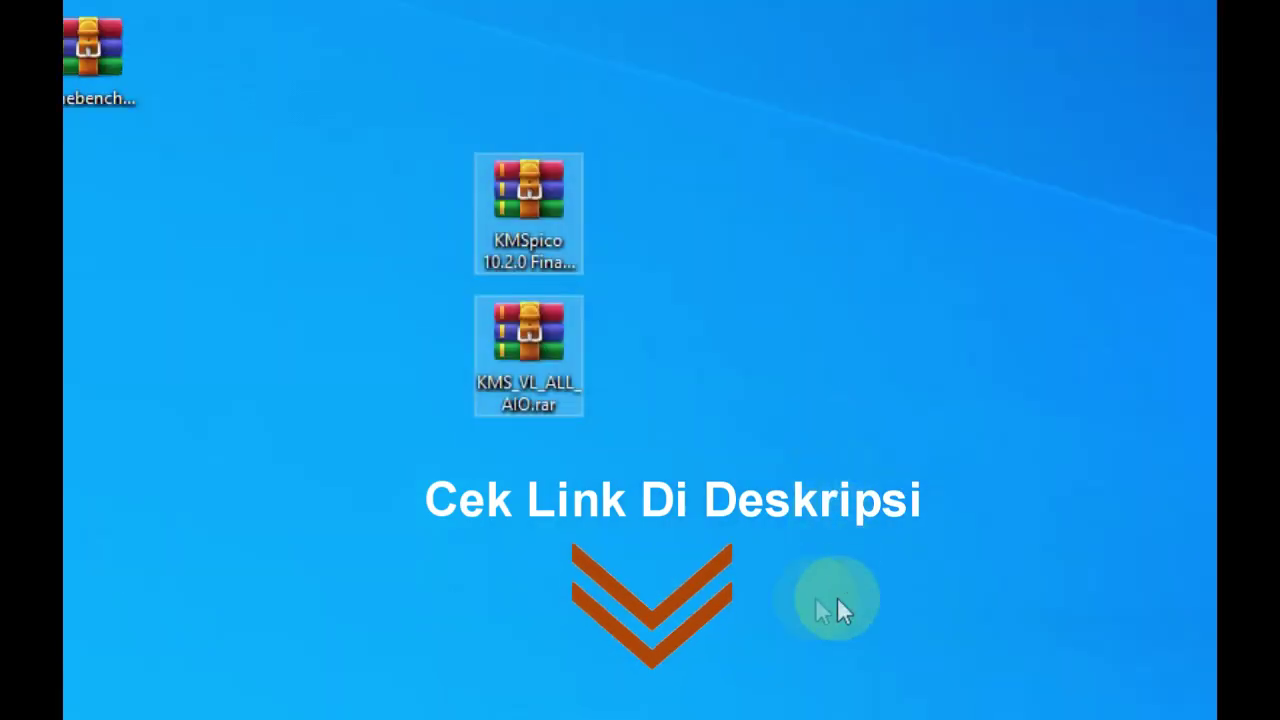
{"action": "left_click", "coordinate": [800, 597]}
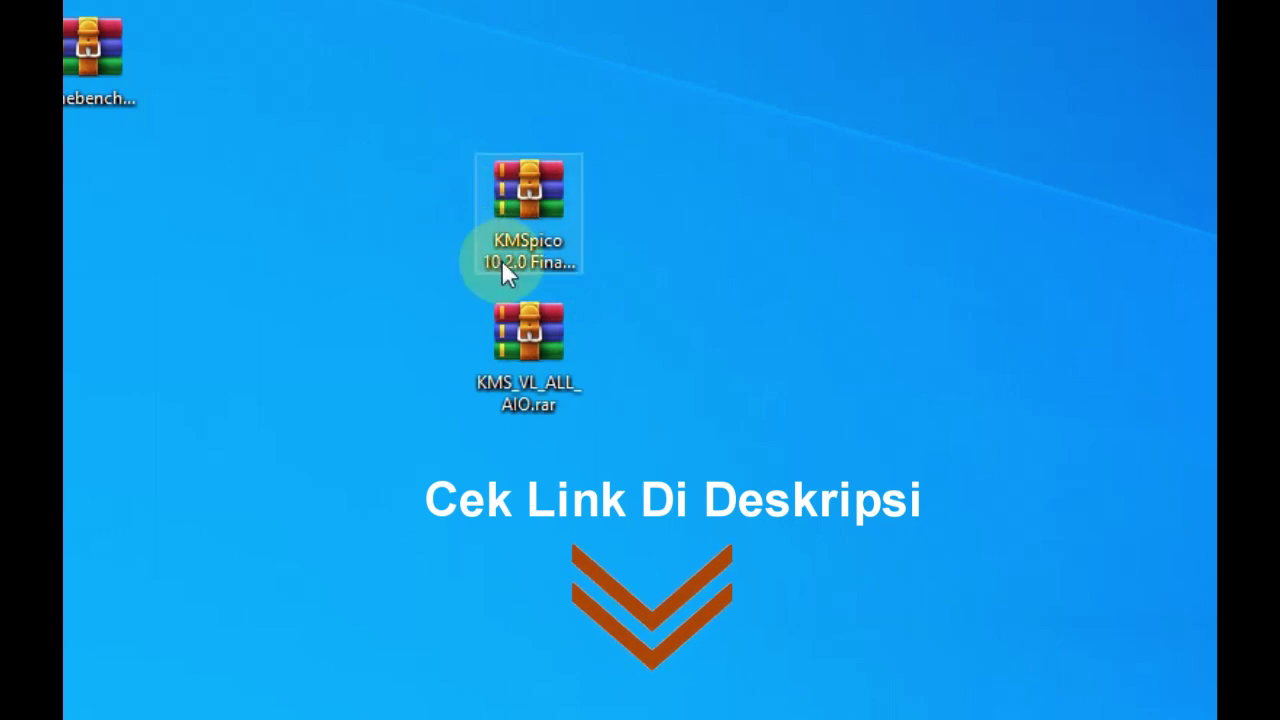
{"action": "left_click", "coordinate": [571, 260]}
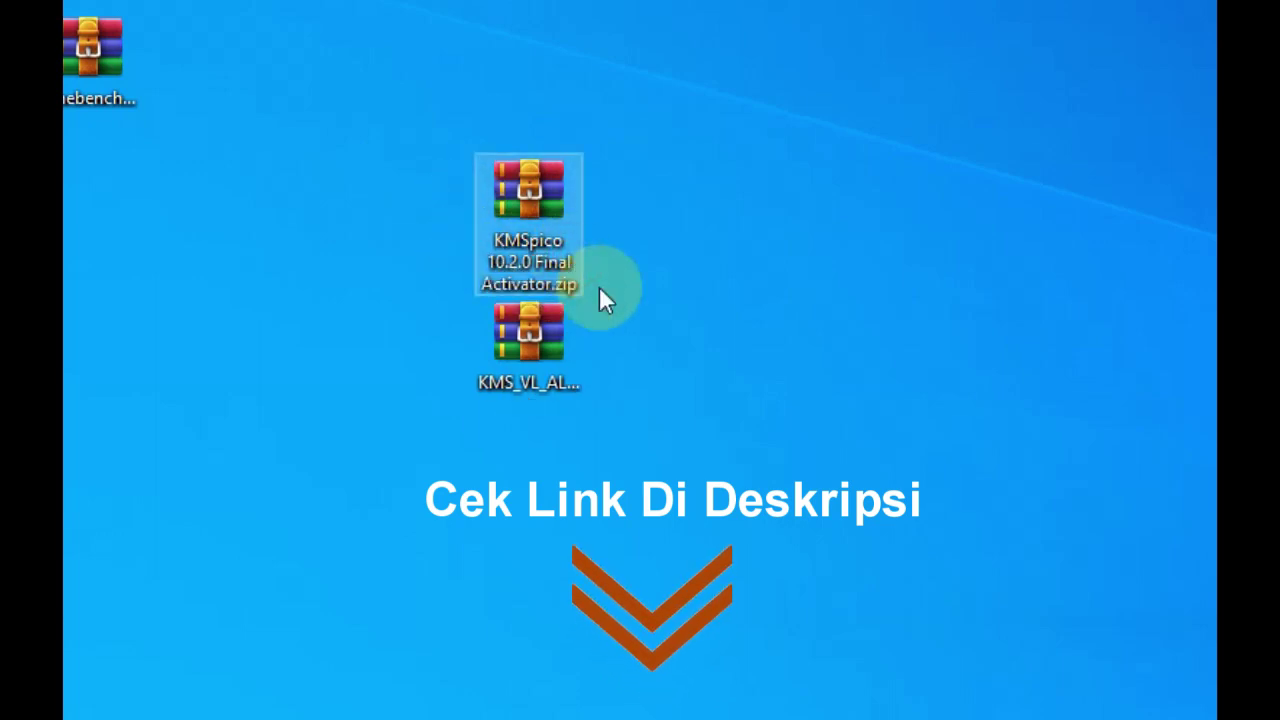
{"action": "left_click", "coordinate": [569, 362]}
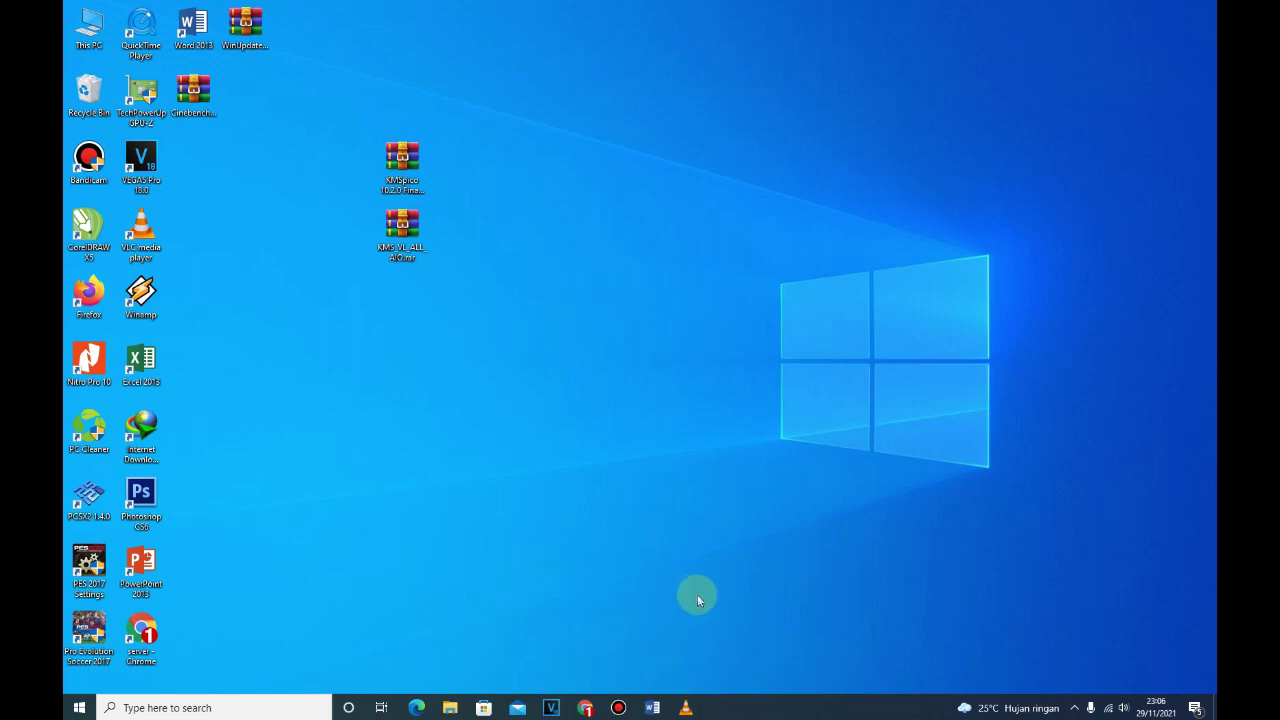
{"action": "left_click_drag", "start_coordinate": [402, 228], "coordinate": [611, 95]}
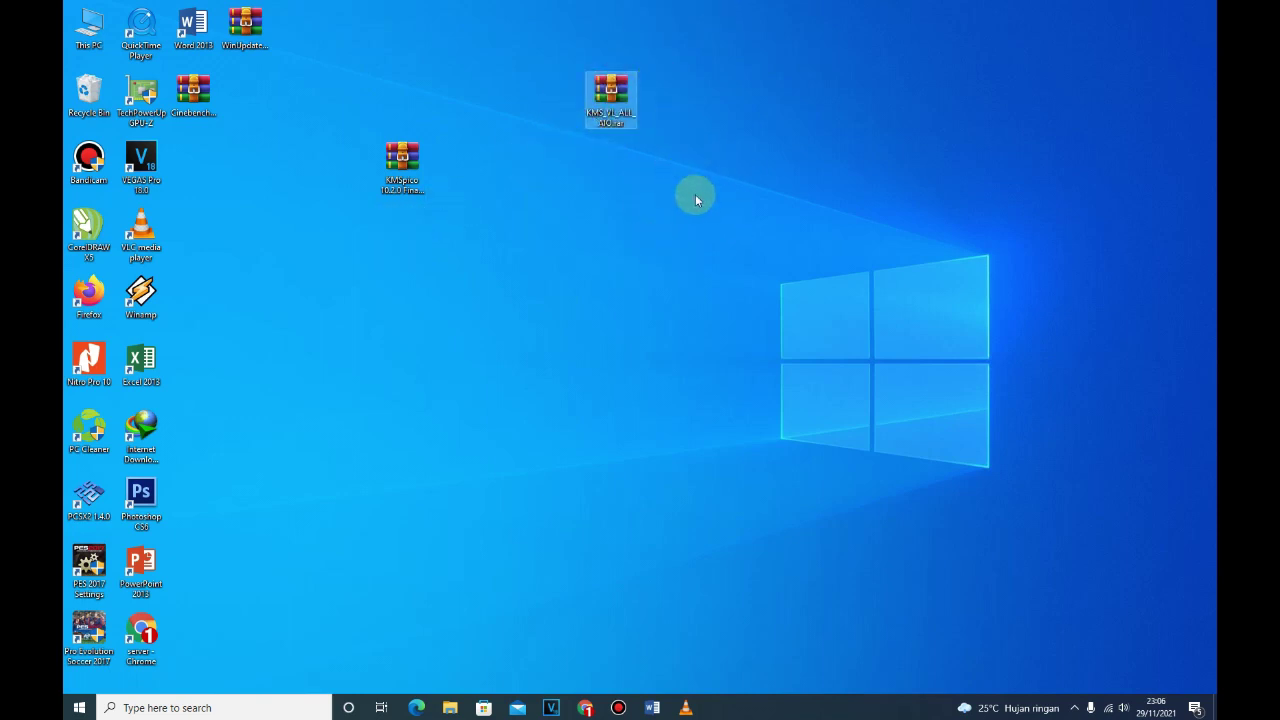
{"action": "left_click_drag", "start_coordinate": [402, 162], "coordinate": [193, 165]}
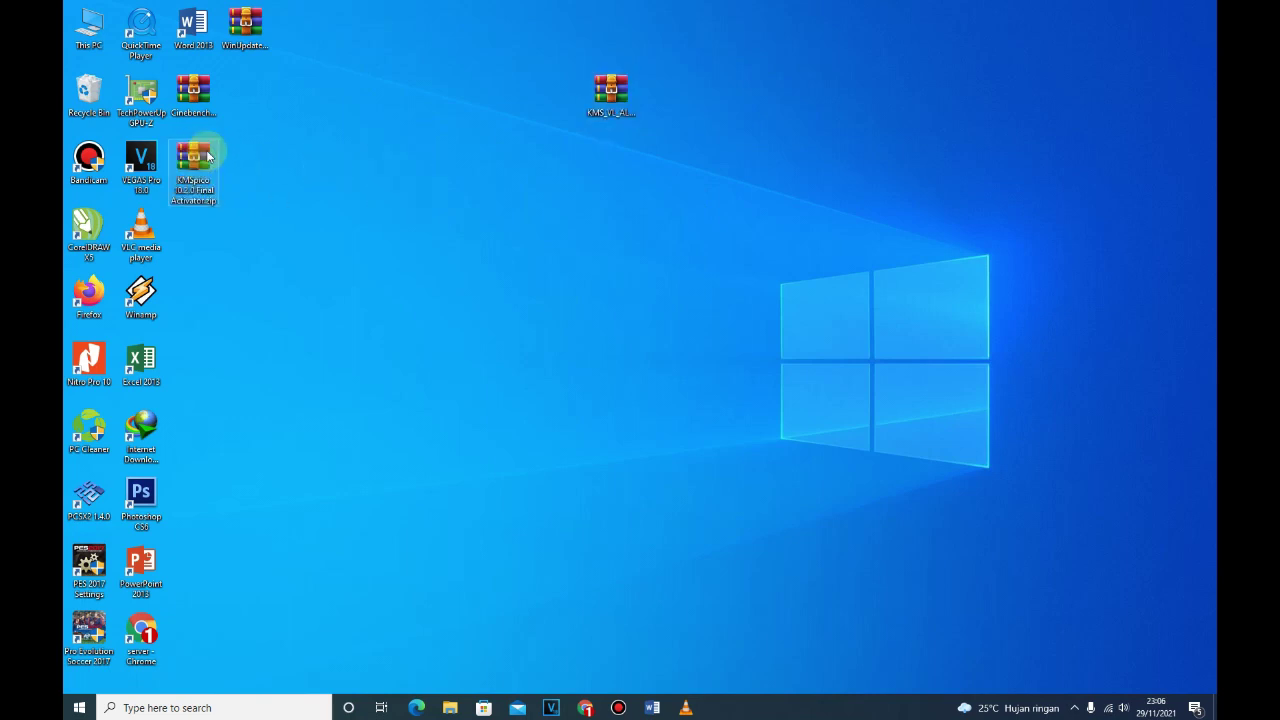
{"action": "left_click_drag", "start_coordinate": [540, 38], "coordinate": [692, 164]}
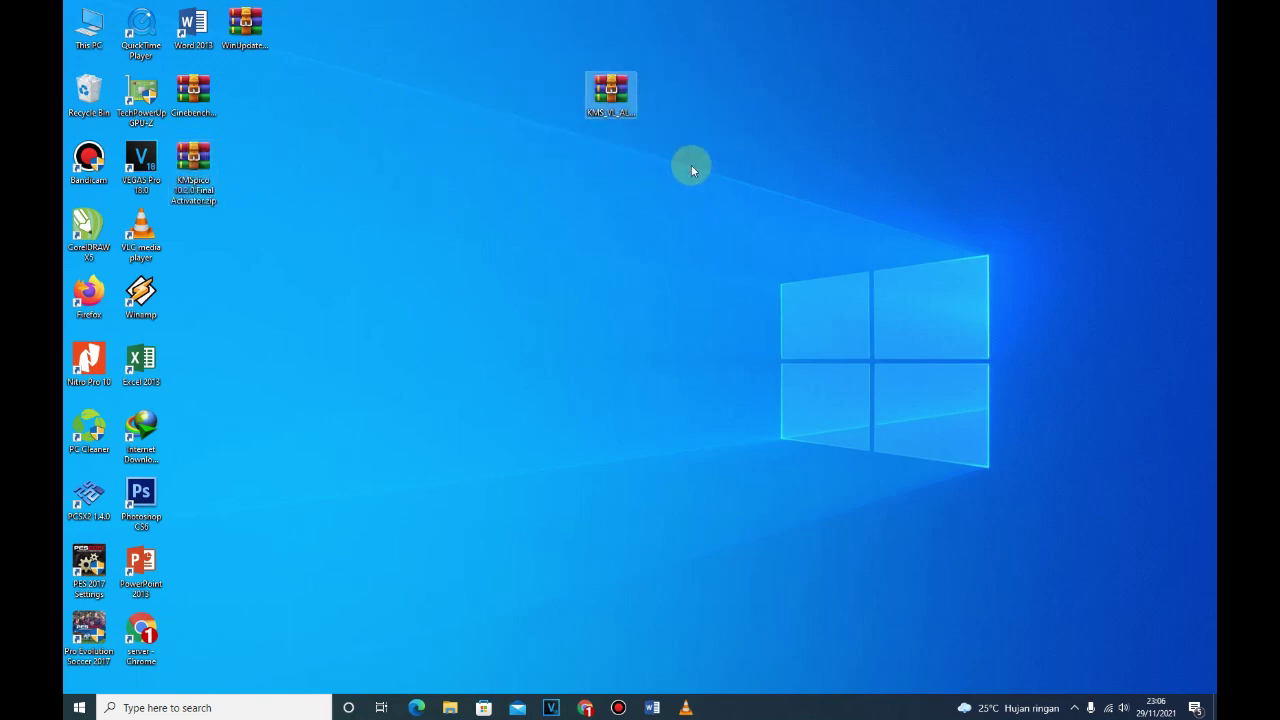
Show the still-unactivated Word window, minimize it, and move KMS_VL_ALL_AIO.rar toward the desktop centre.
{"action": "left_click_drag", "start_coordinate": [525, 23], "coordinate": [638, 227]}
{"action": "left_click", "coordinate": [638, 712]}
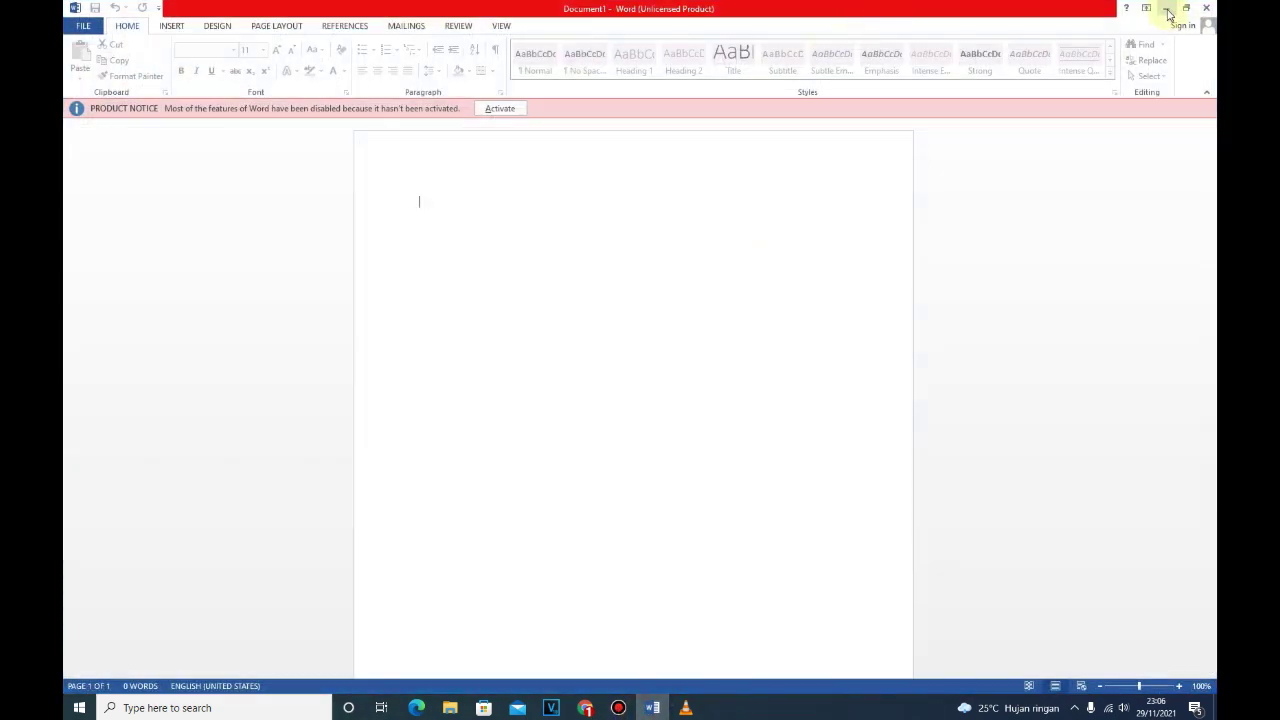
{"action": "left_click", "coordinate": [1166, 9]}
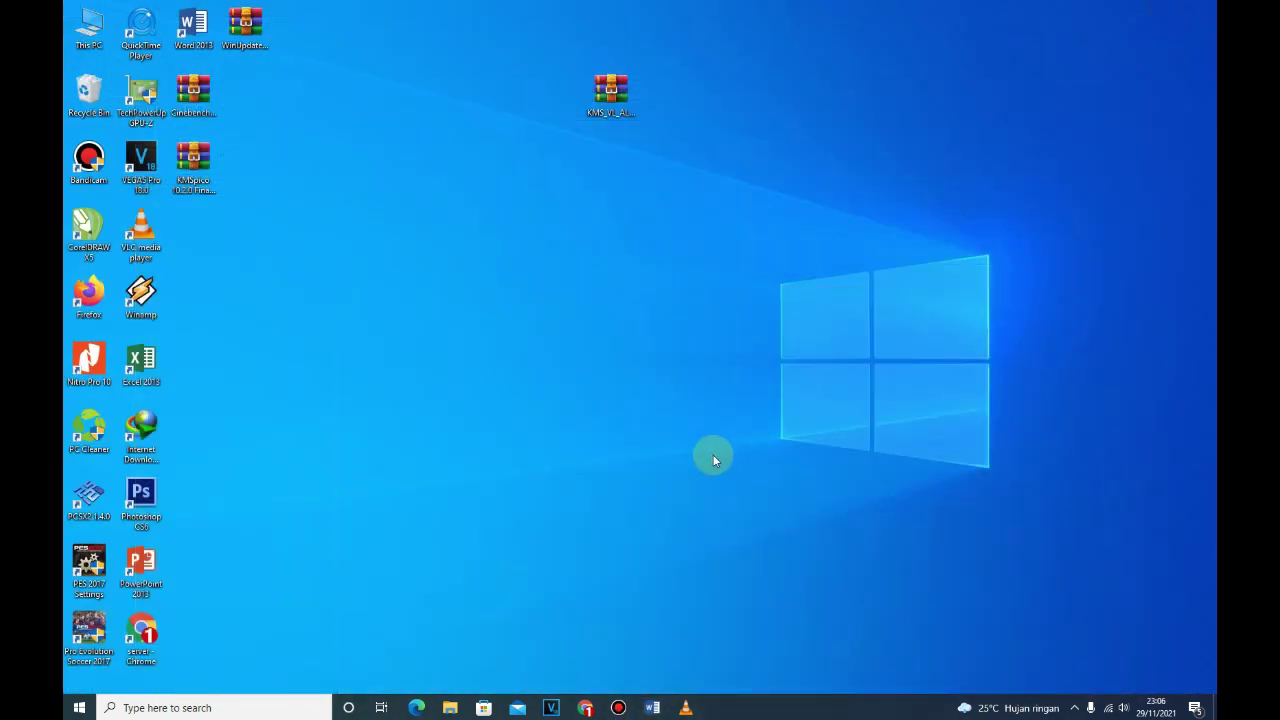
{"action": "left_click_drag", "start_coordinate": [610, 95], "coordinate": [558, 228]}
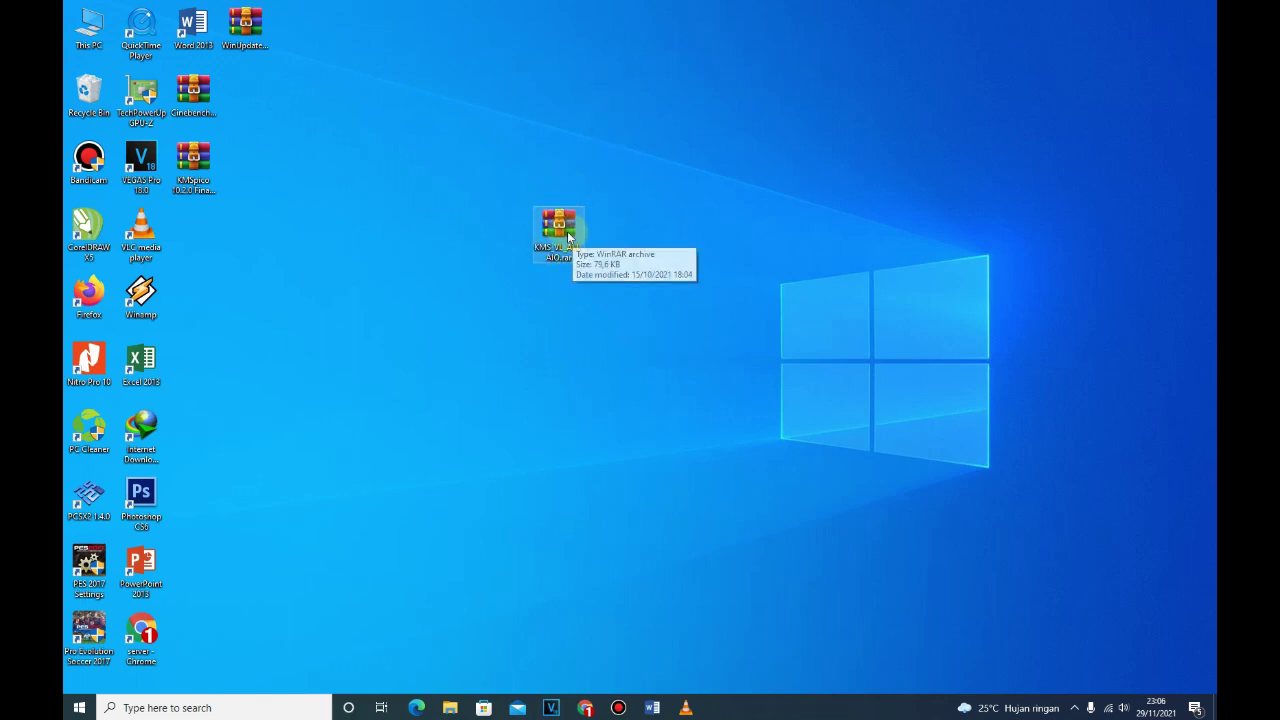
Open KMS_VL_ALL_AIO.rar, enter its folder, and run KMS_VL_ALL_AIO.cmd as administrator.
{"action": "double_click", "coordinate": [560, 228]}
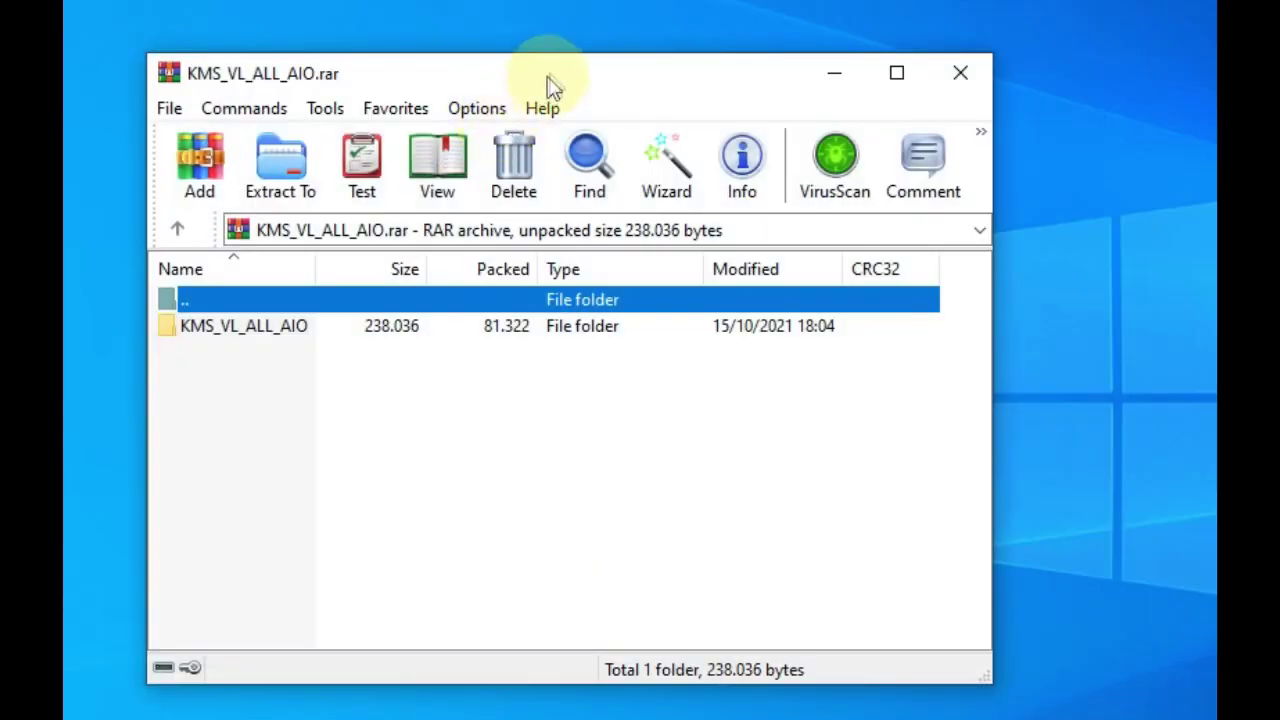
{"action": "left_click_drag", "start_coordinate": [550, 88], "coordinate": [586, 2]}
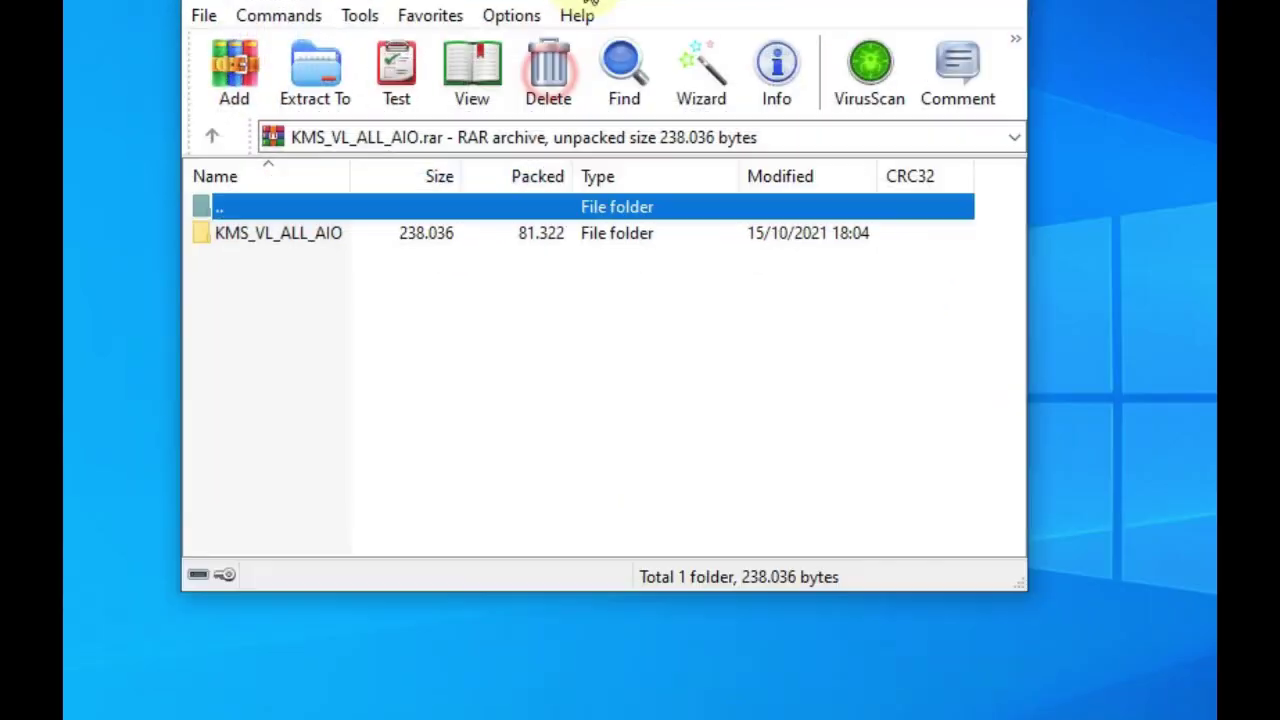
{"action": "double_click", "coordinate": [227, 247]}
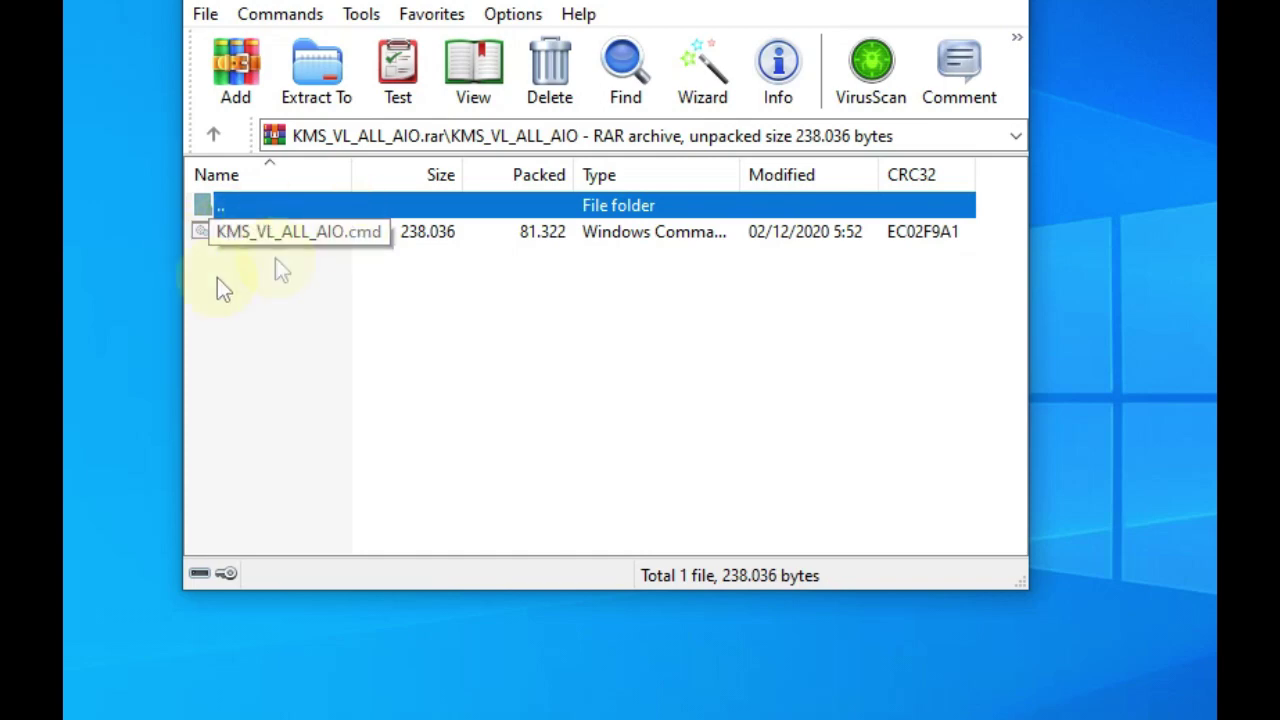
{"action": "double_click", "coordinate": [256, 234]}
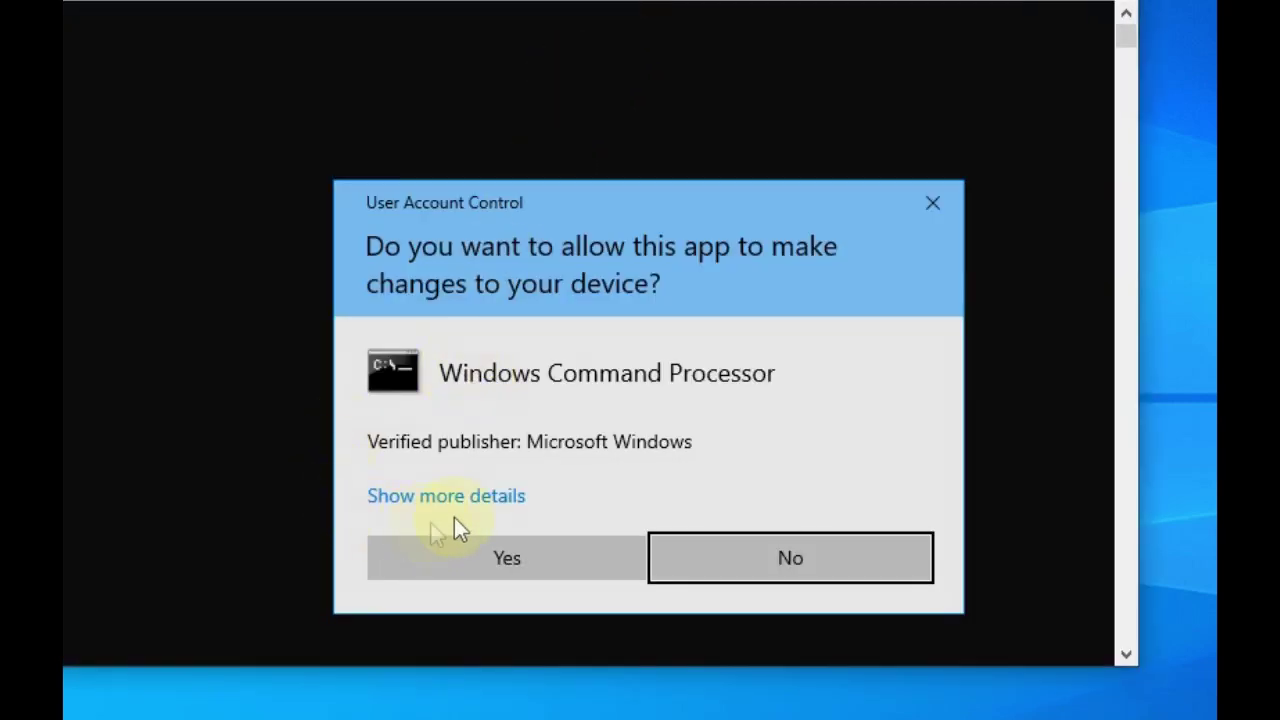
{"action": "left_click", "coordinate": [563, 567]}
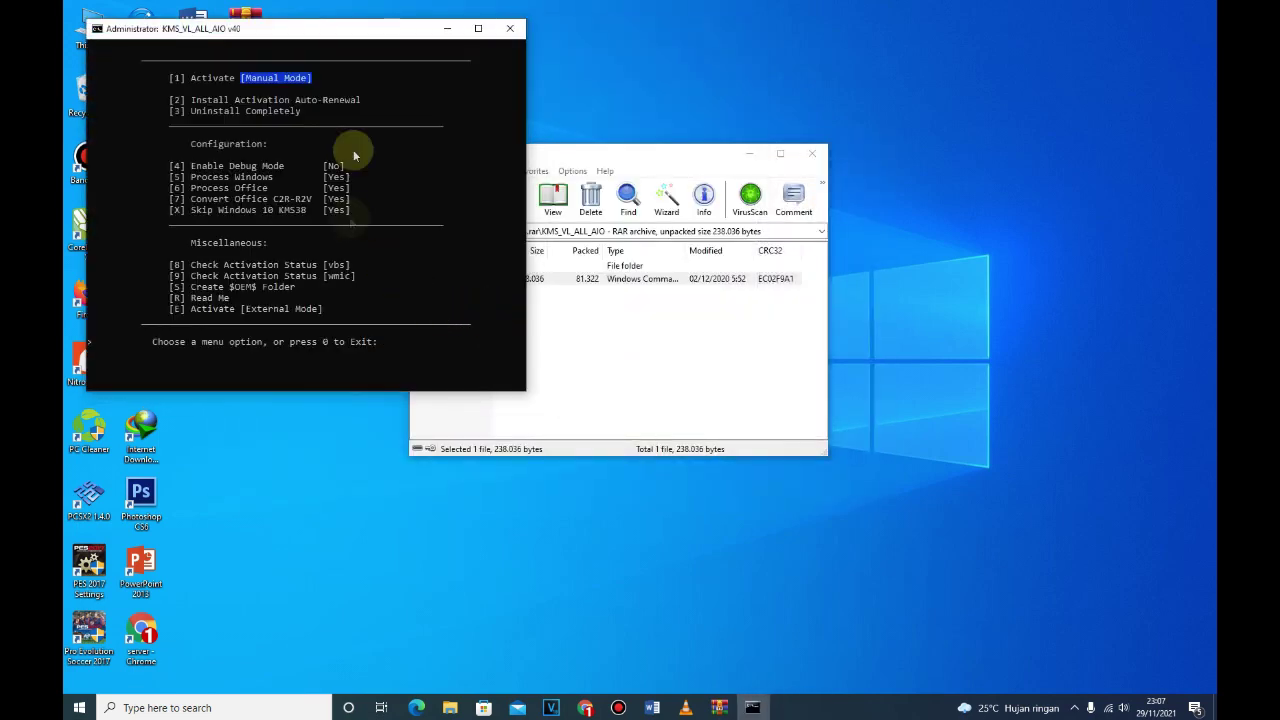
Toggle the KMS_VL_ALL_AIO v40 menu's Process Windows to No, leaving Process Office on Yes.
{"action": "mouse_move", "coordinate": [380, 31]}
{"action": "left_mouse_down"}
{"action": "mouse_move", "coordinate": [805, 148]}
{"action": "mouse_move", "coordinate": [571, 80]}
{"action": "left_mouse_up"}
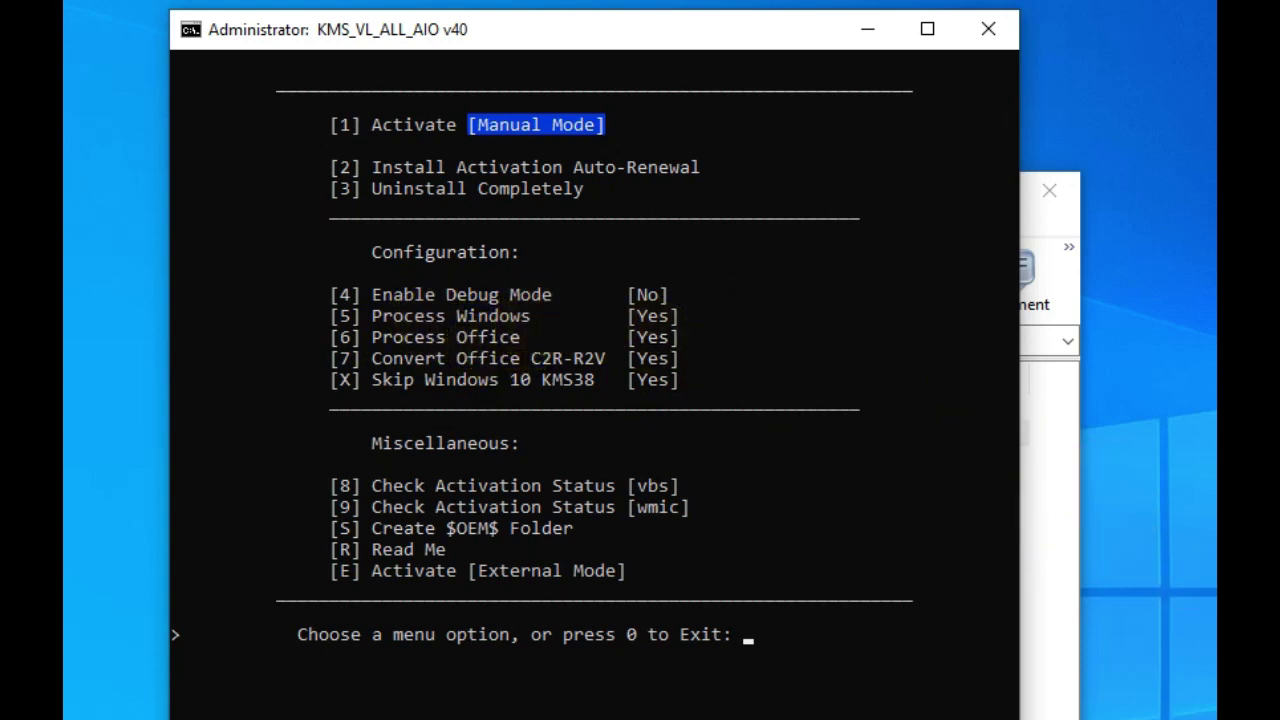
{"action": "left_click", "coordinate": [567, 337]}
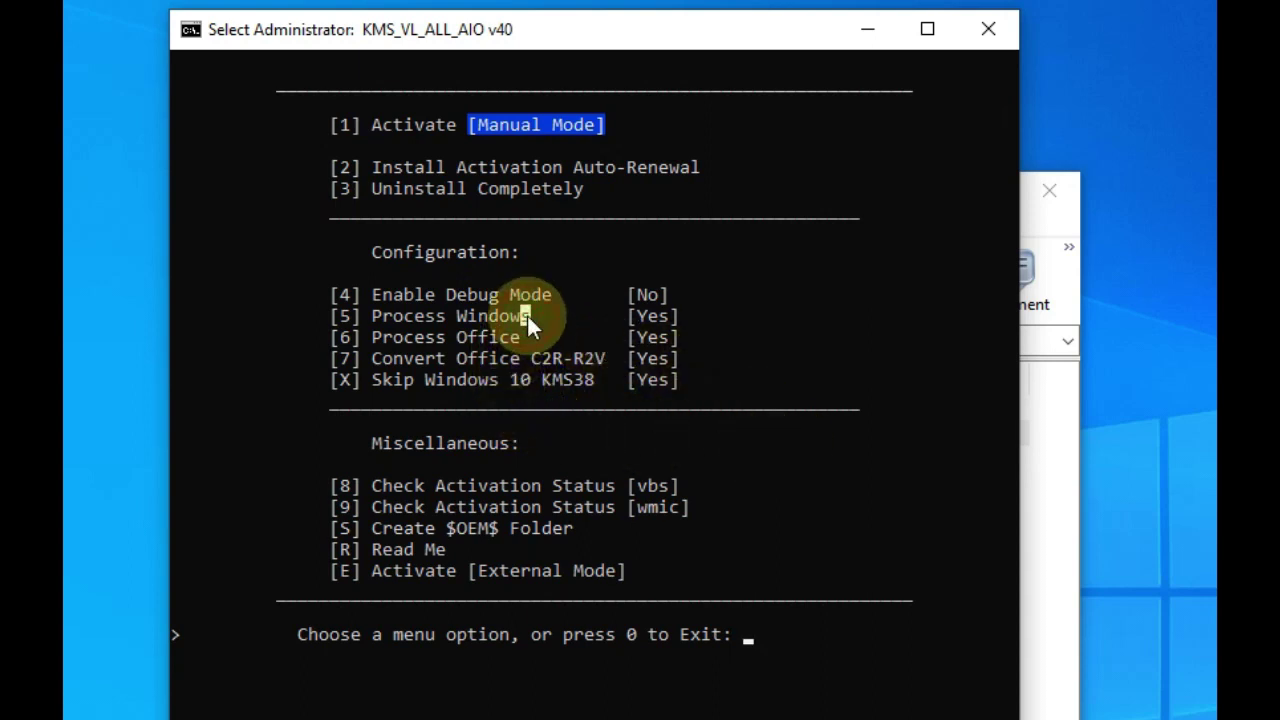
{"action": "left_click", "coordinate": [376, 315]}
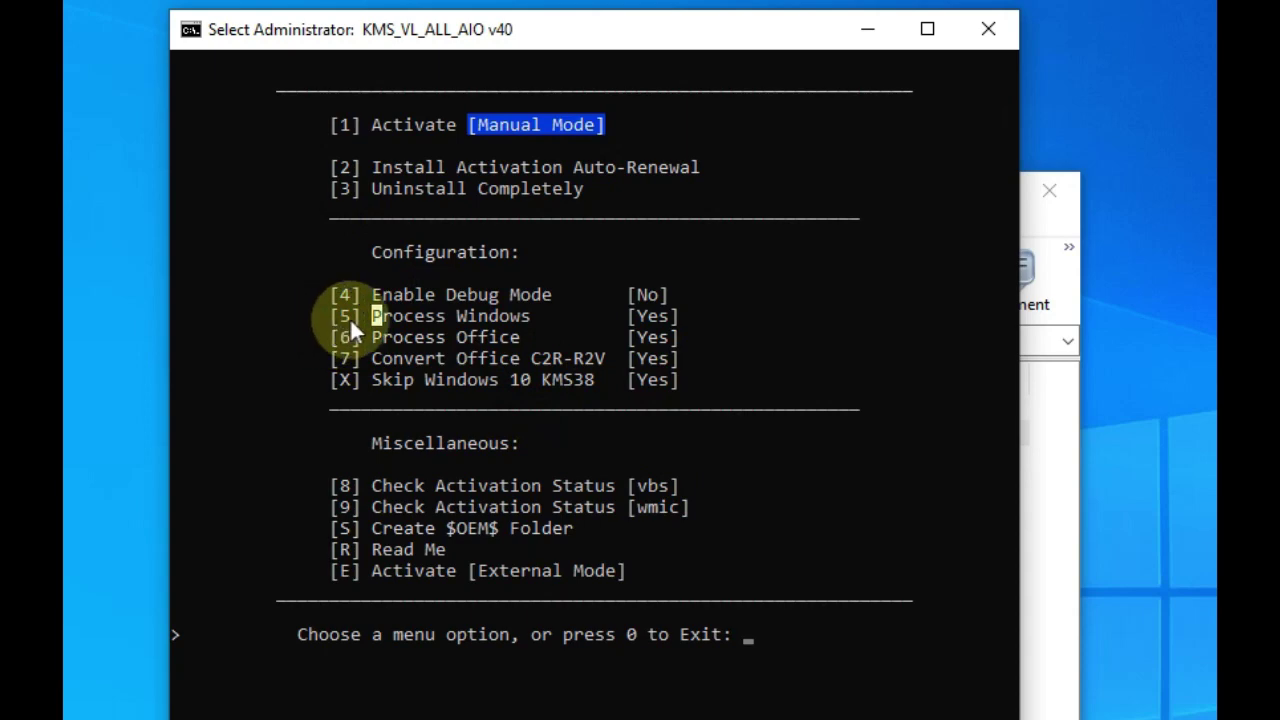
{"action": "key", "text": "5"}
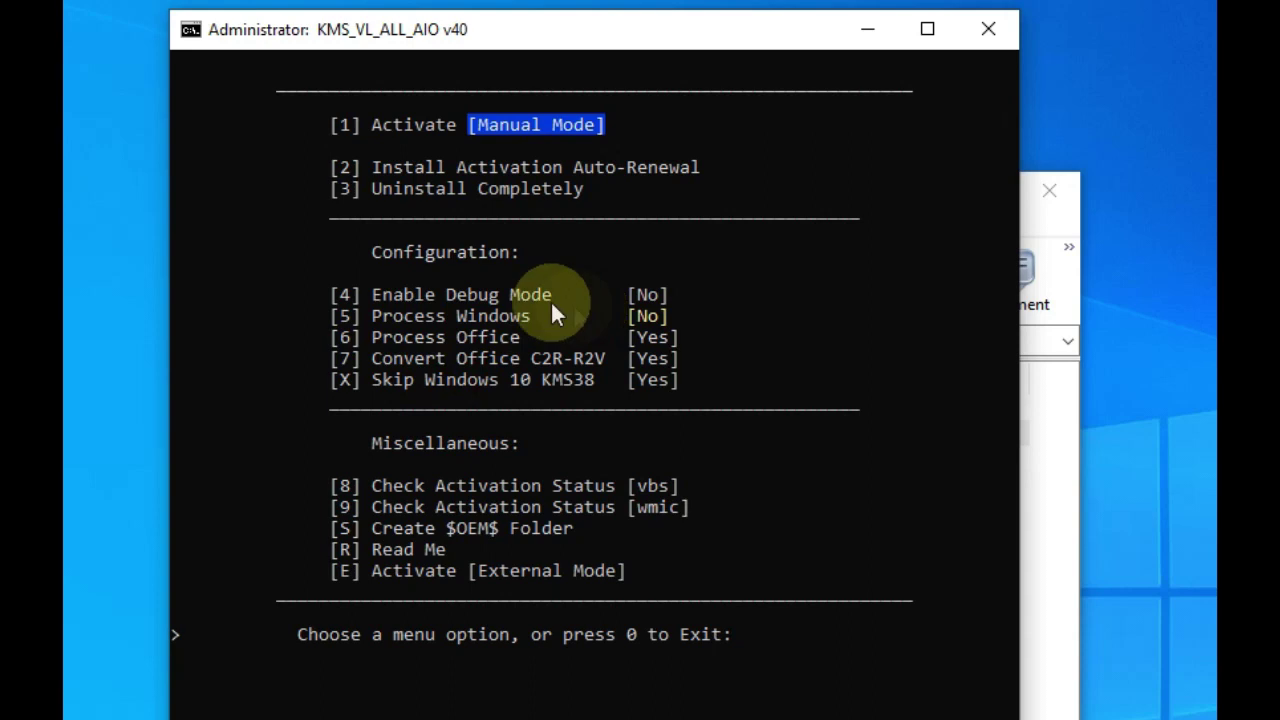
{"action": "mouse_move", "coordinate": [672, 316]}
{"action": "left_mouse_down"}
{"action": "mouse_move", "coordinate": [614, 337]}
{"action": "mouse_move", "coordinate": [680, 320]}
{"action": "left_mouse_up"}
{"action": "left_click", "coordinate": [609, 380]}
{"action": "left_click", "coordinate": [524, 316]}
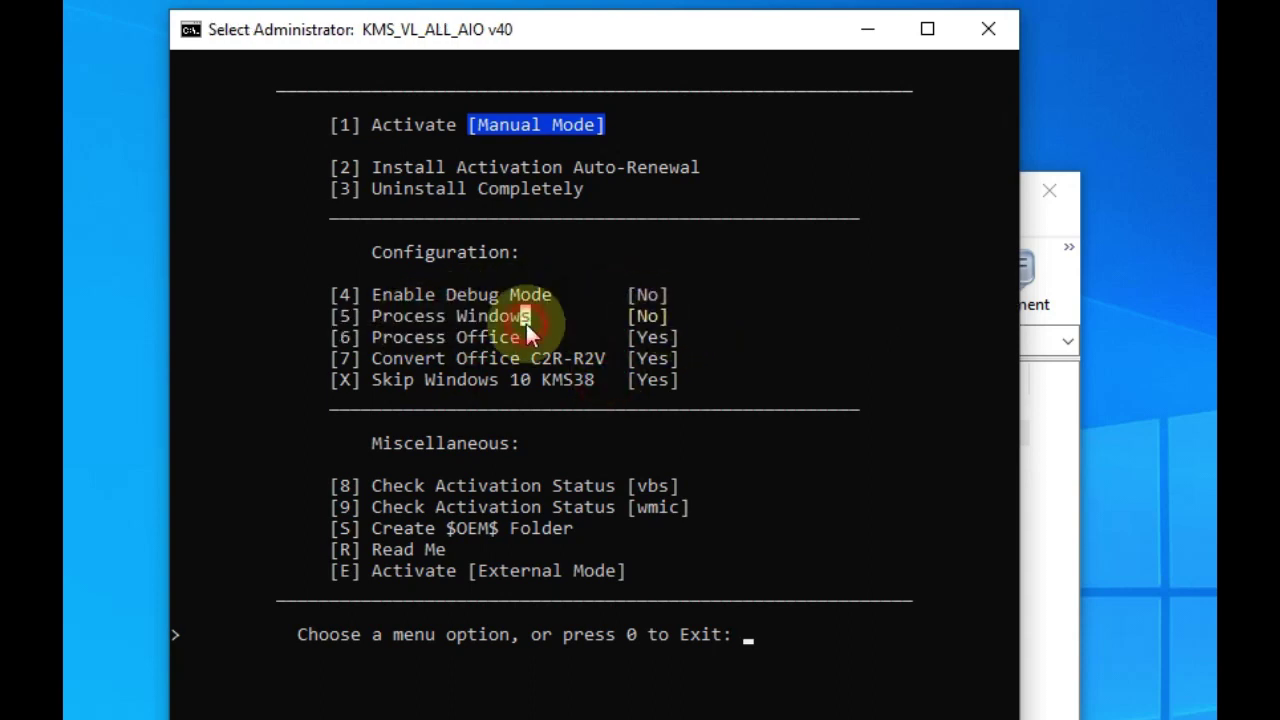
{"action": "left_click", "coordinate": [610, 316]}
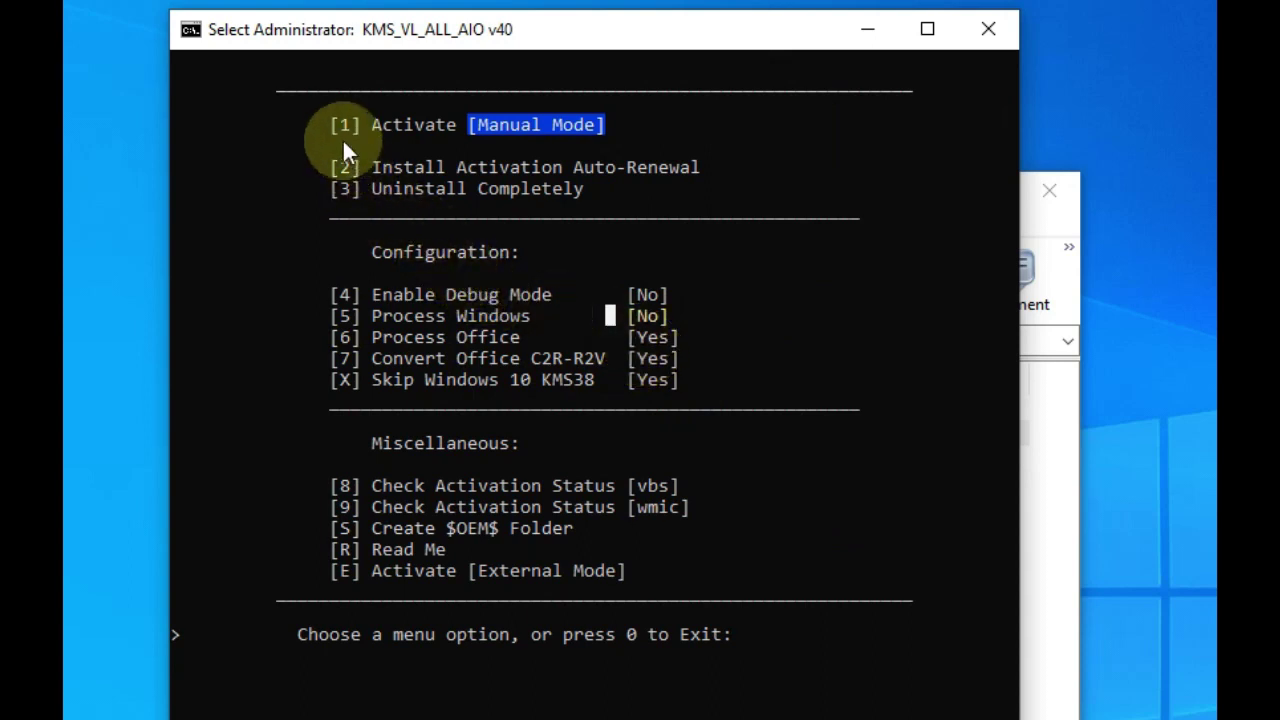
Run Activate [Manual Mode], which reports Office 2013 MSI Retail as unsupported.
{"action": "left_click", "coordinate": [313, 104]}
{"action": "left_click_drag", "start_coordinate": [313, 108], "coordinate": [635, 137]}
{"action": "left_click", "coordinate": [737, 250]}
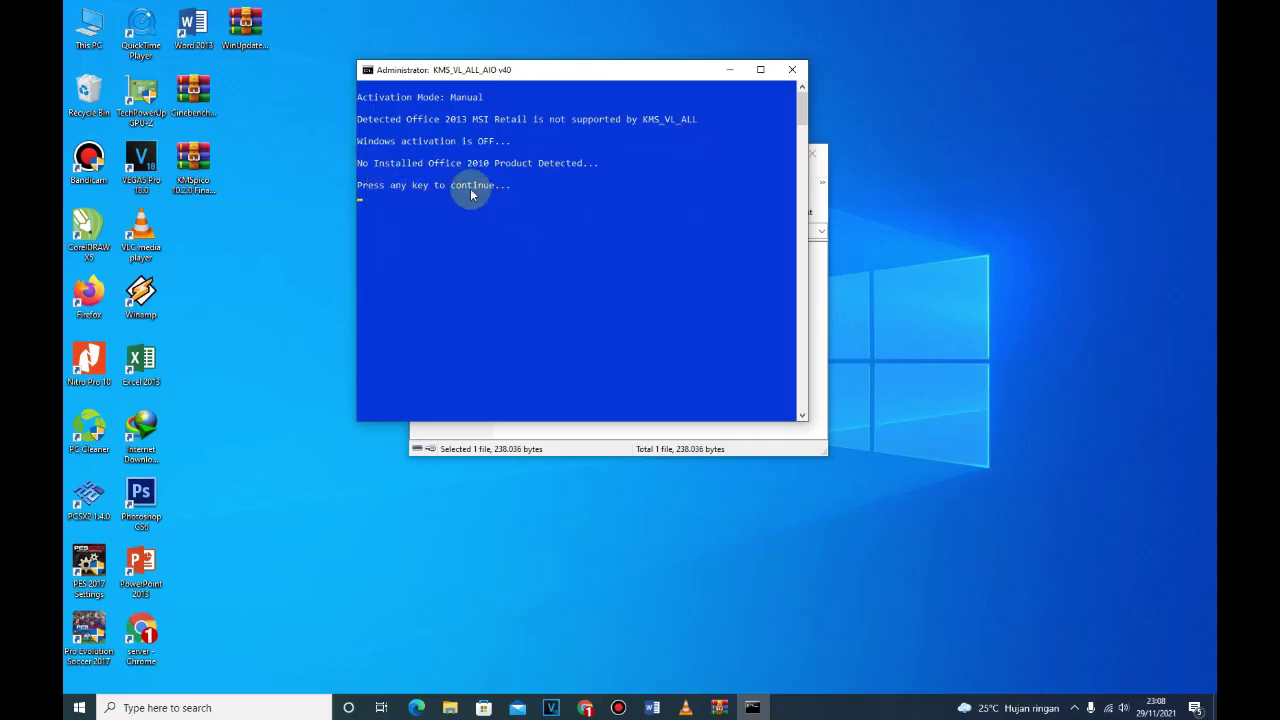
{"action": "left_click_drag", "start_coordinate": [520, 68], "coordinate": [565, 100]}
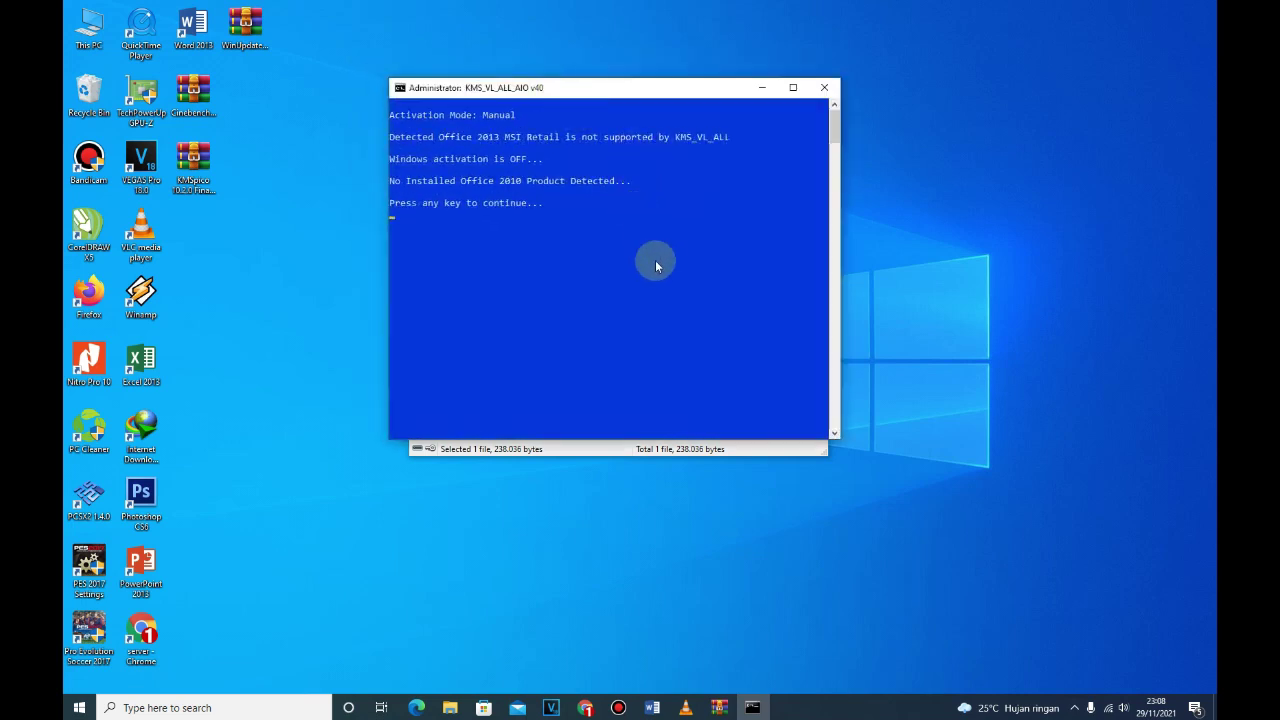
Close the activation tool and the KMS_VL_ALL_AIO WinRAR window.
{"action": "left_click", "coordinate": [824, 87]}
{"action": "left_click_drag", "start_coordinate": [691, 156], "coordinate": [685, 106]}
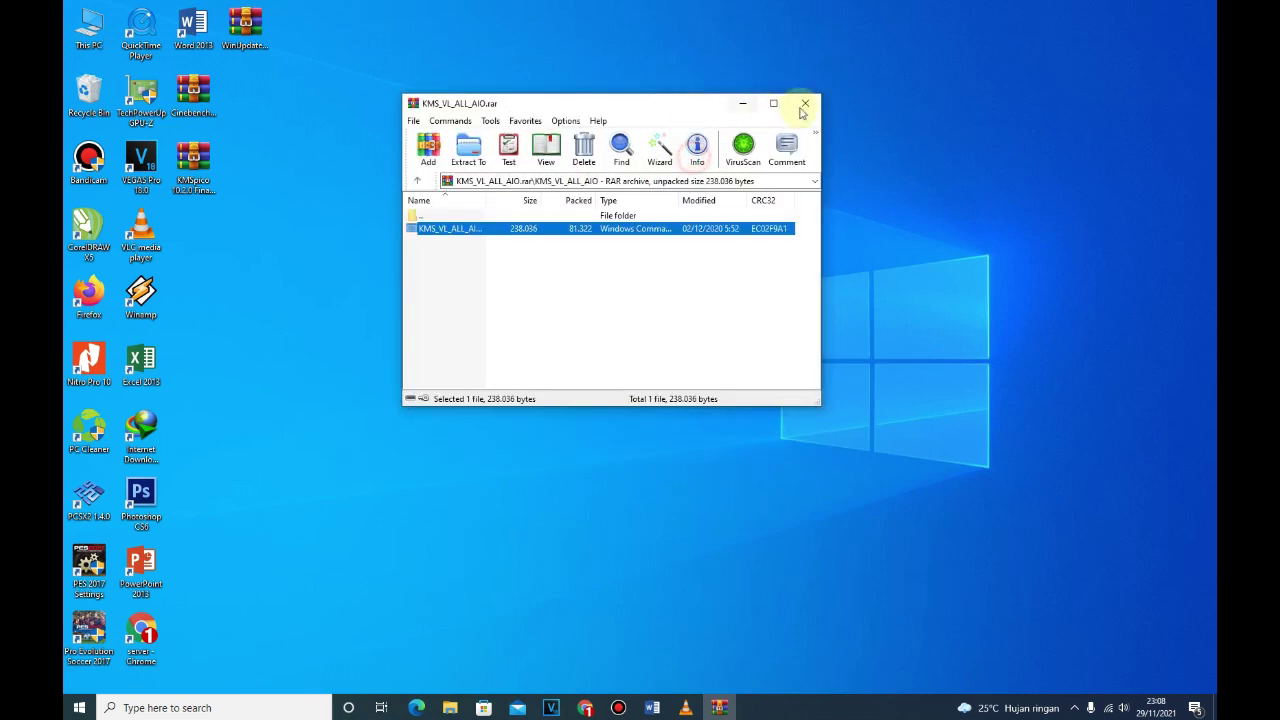
{"action": "left_click", "coordinate": [806, 103]}
{"action": "left_click", "coordinate": [193, 162]}
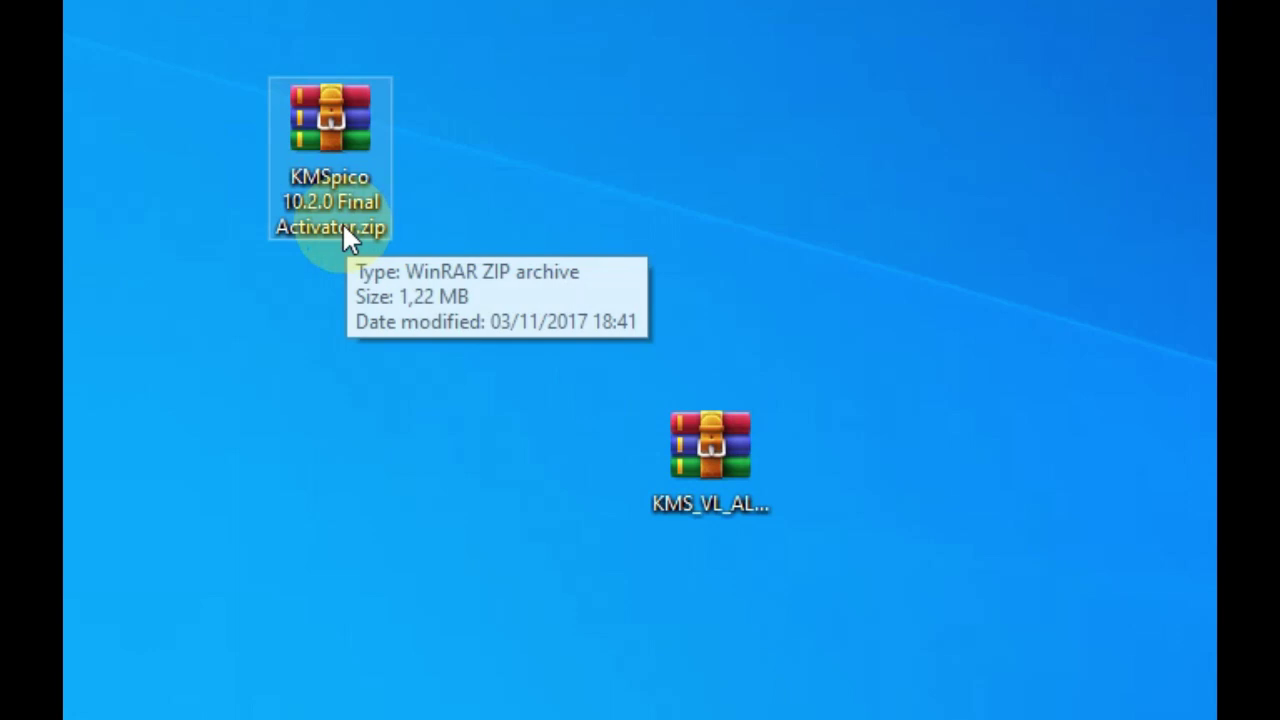
Run KMSpico 10.2.0 Final.exe from the zip's [BAGAS31] folder, which fails with 'Cannot execute'.
{"action": "left_click_drag", "start_coordinate": [350, 148], "coordinate": [604, 150]}
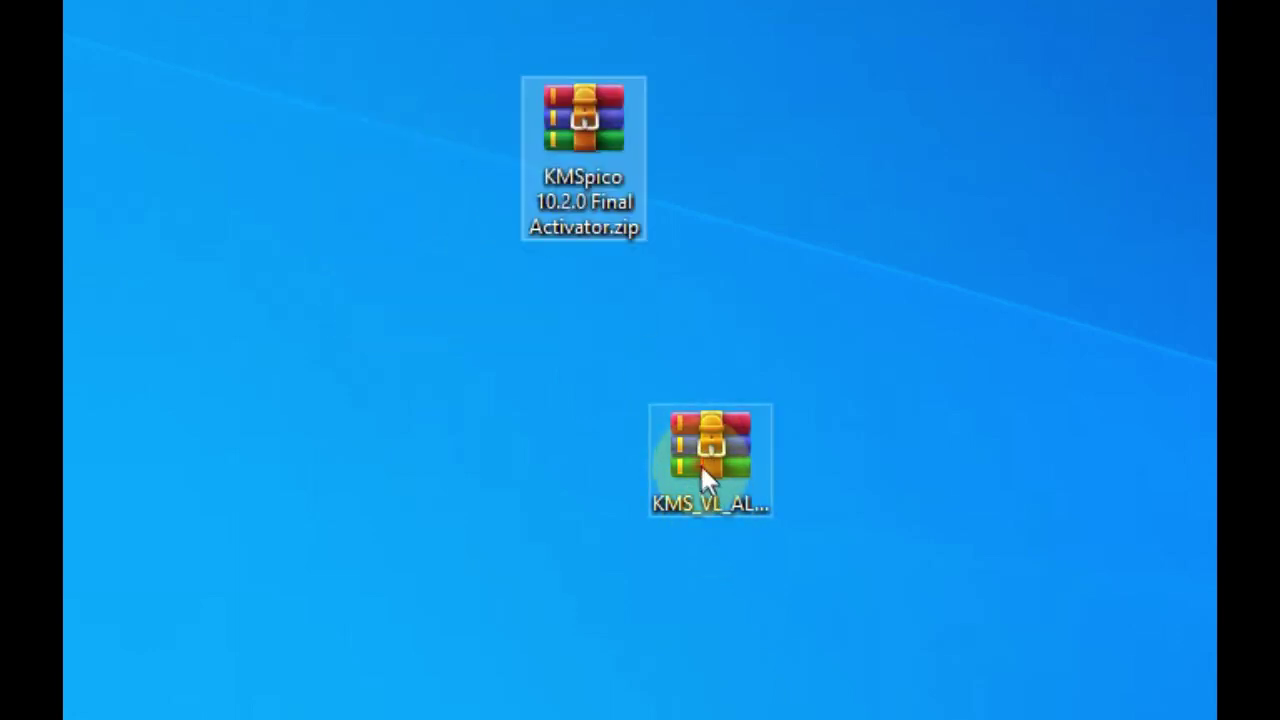
{"action": "left_click_drag", "start_coordinate": [708, 468], "coordinate": [75, 633]}
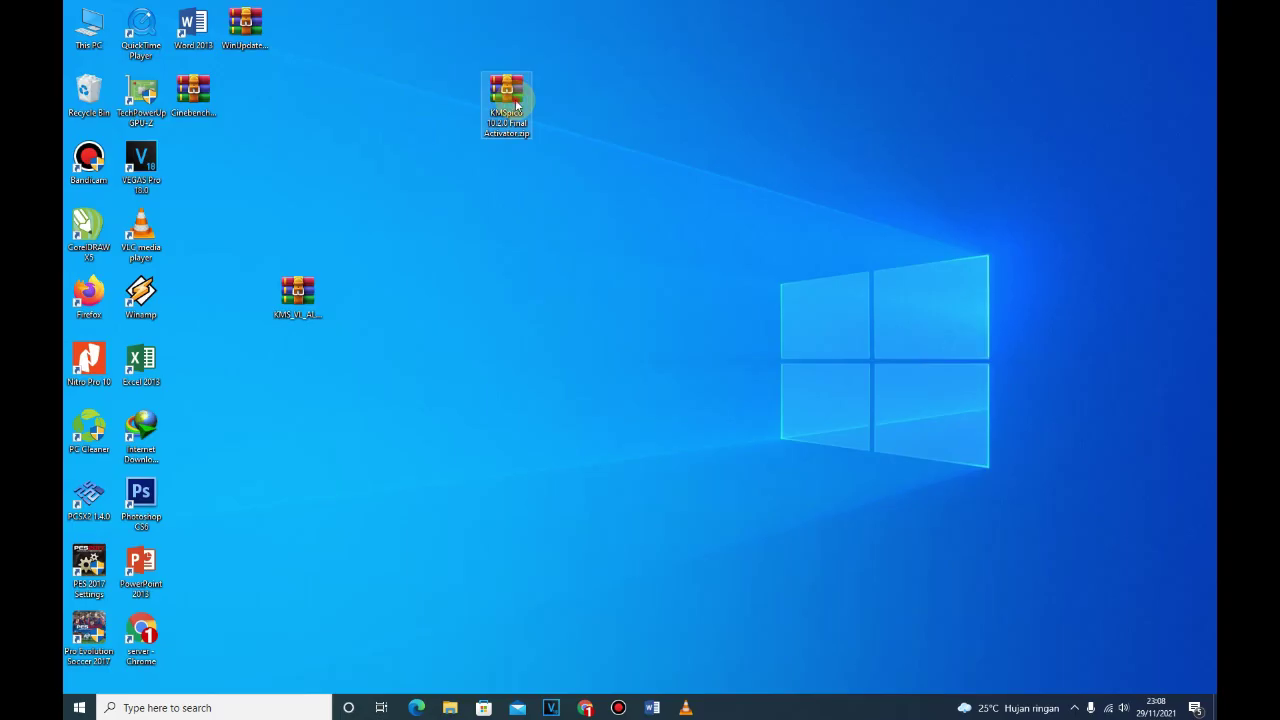
{"action": "double_click", "coordinate": [507, 100]}
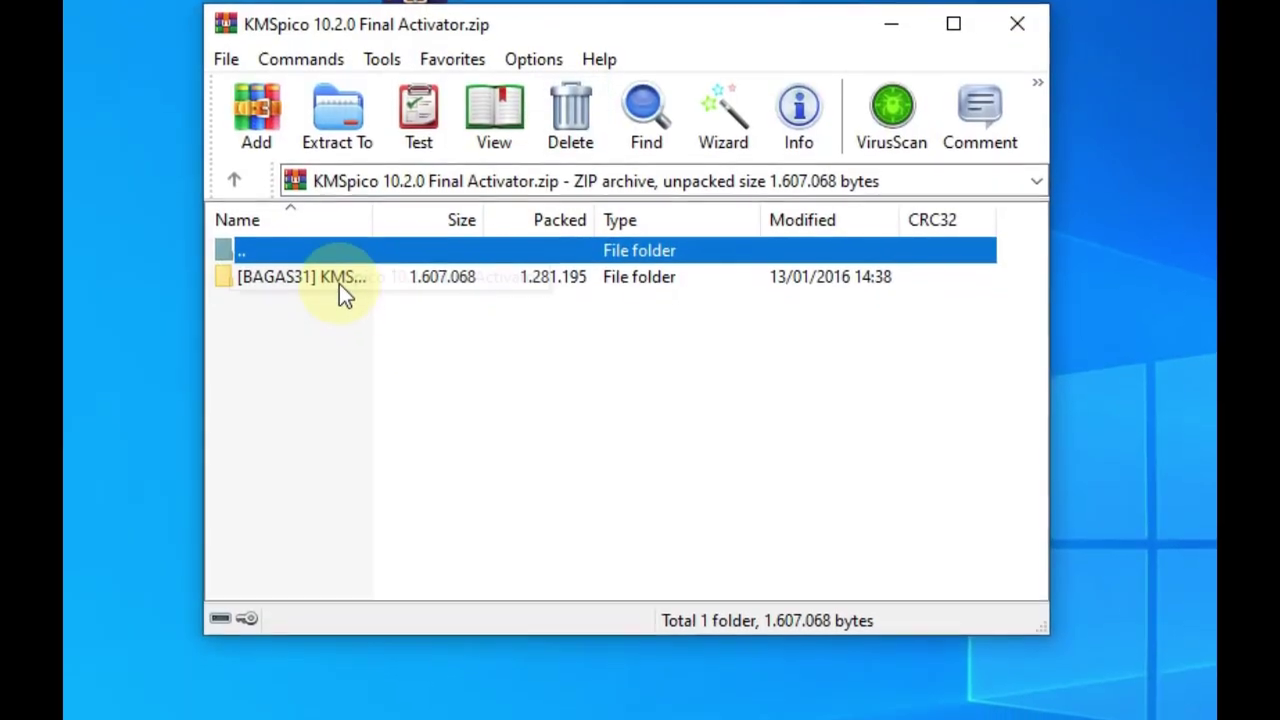
{"action": "double_click", "coordinate": [469, 228]}
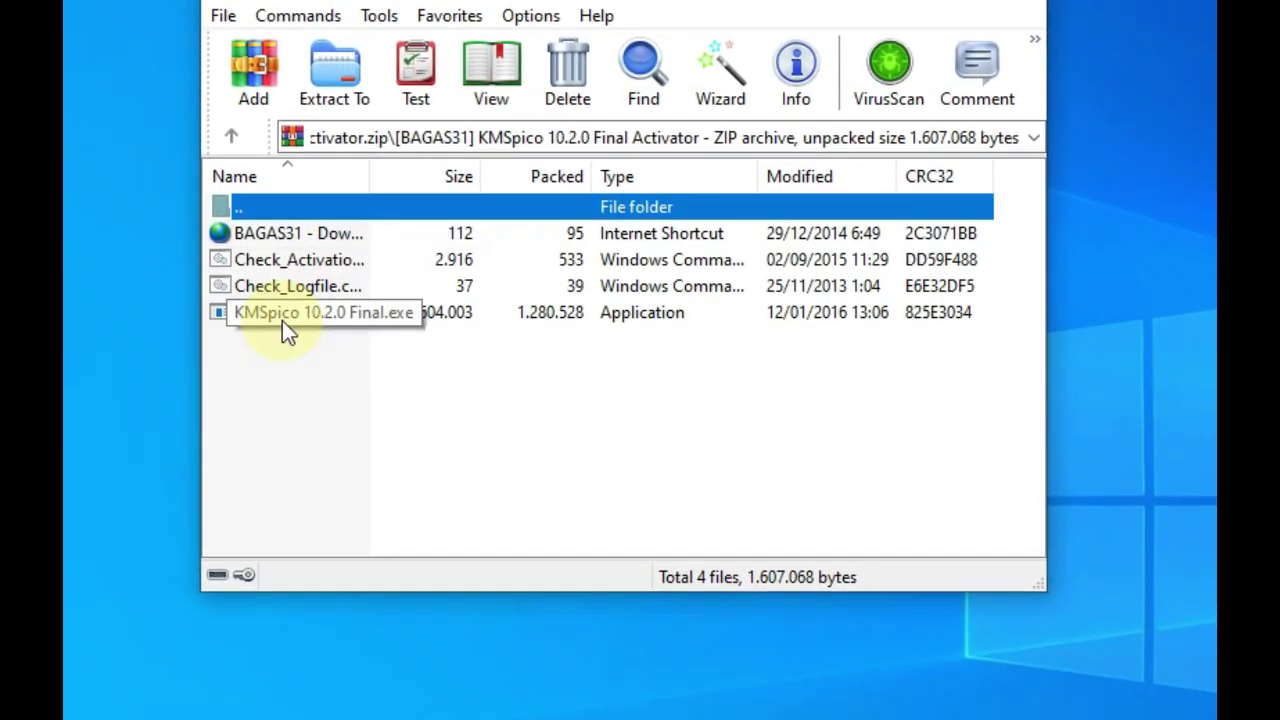
{"action": "left_click", "coordinate": [285, 336]}
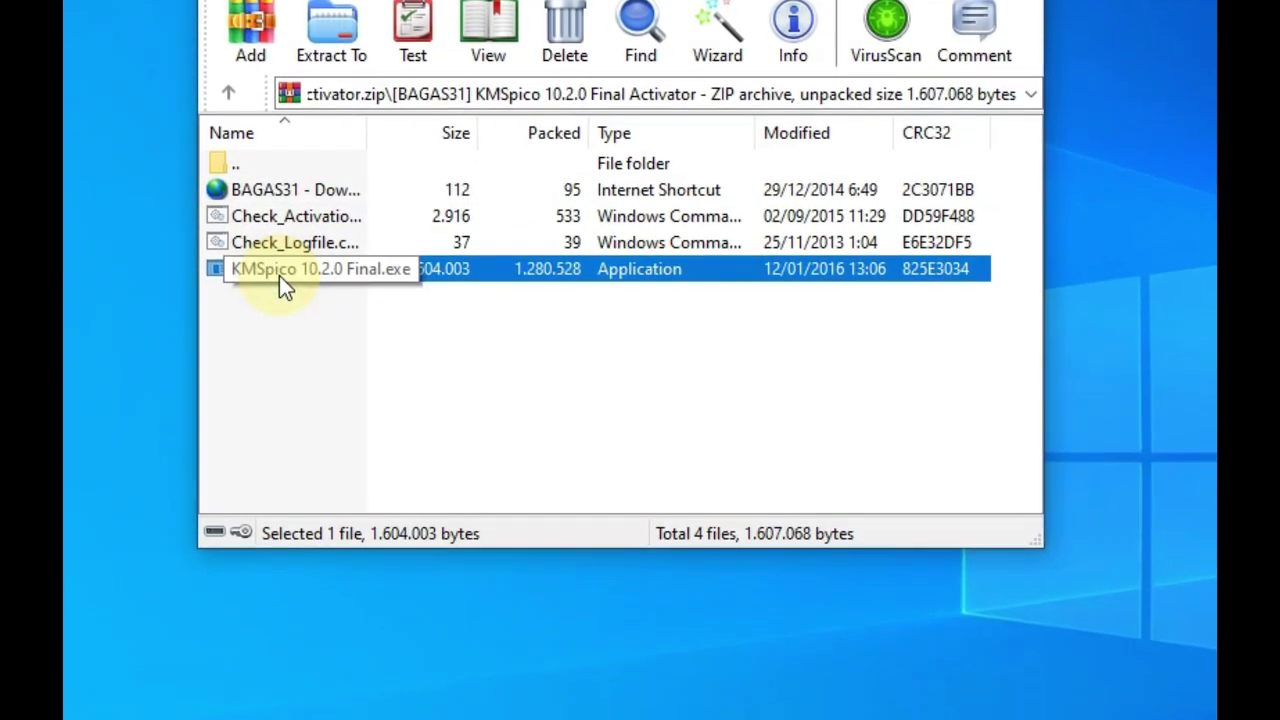
{"action": "double_click", "coordinate": [391, 249]}
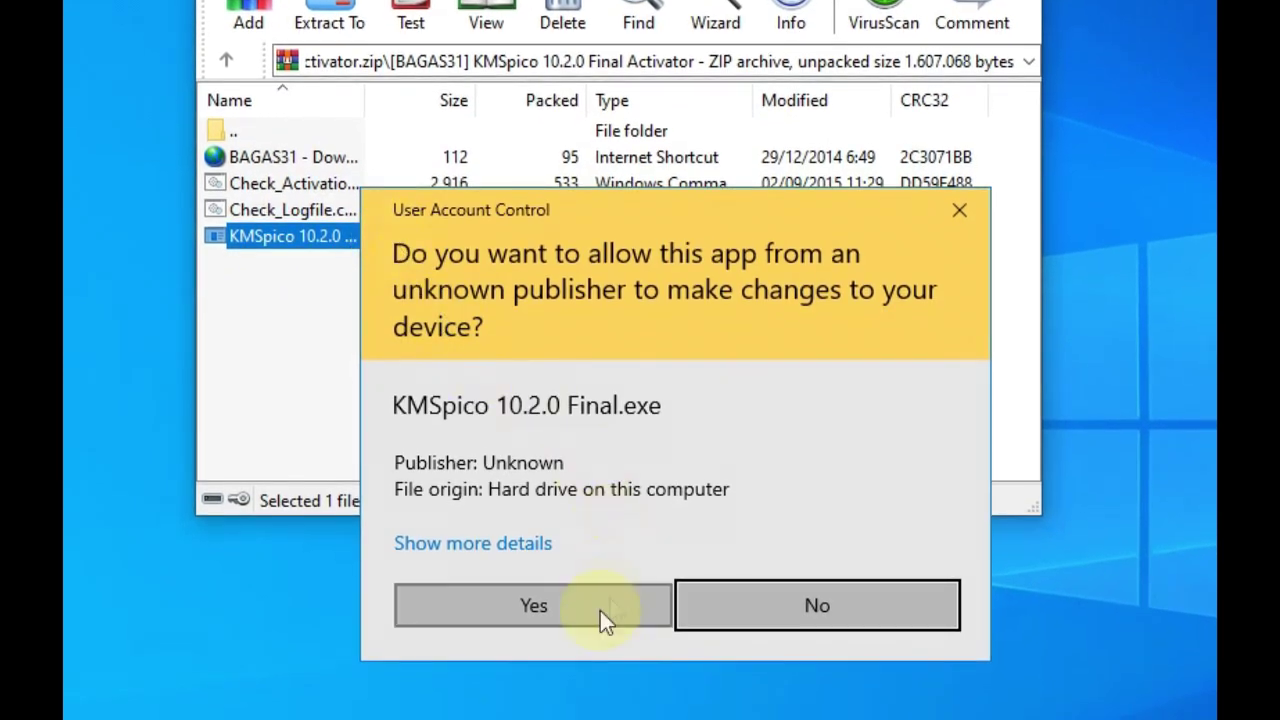
{"action": "left_click", "coordinate": [600, 604]}
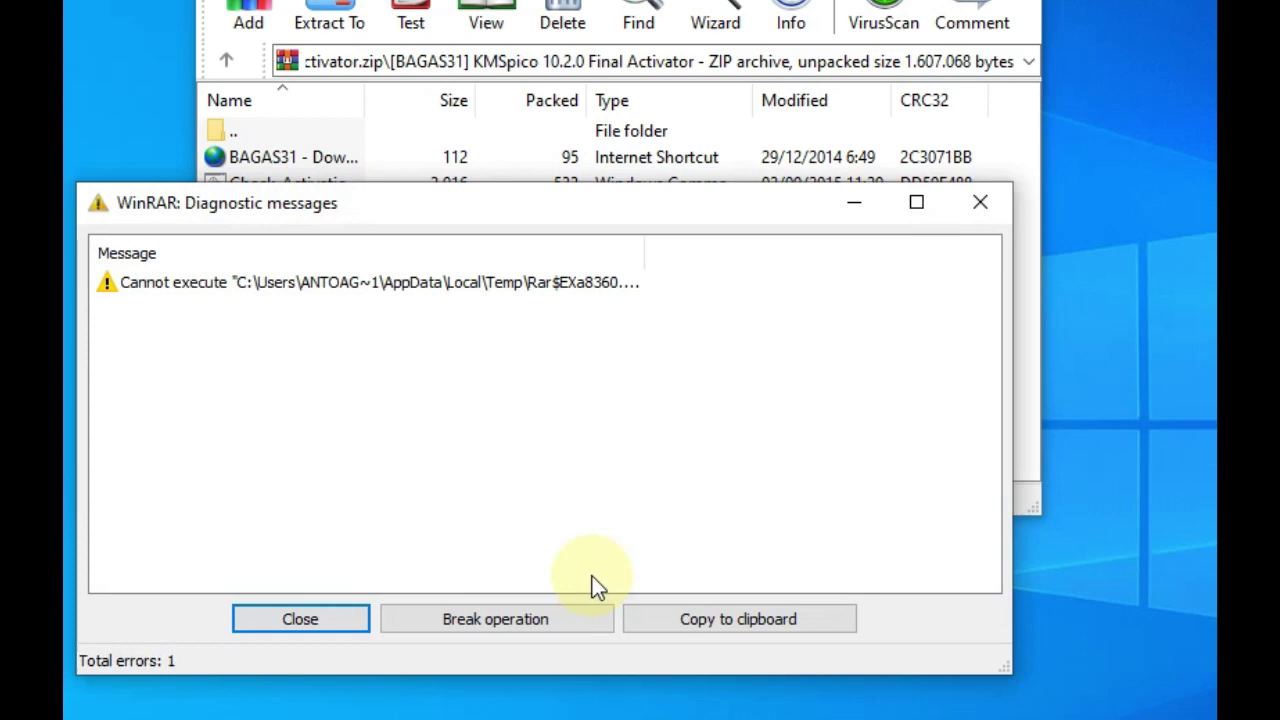
{"action": "left_click_drag", "start_coordinate": [577, 218], "coordinate": [710, 0]}
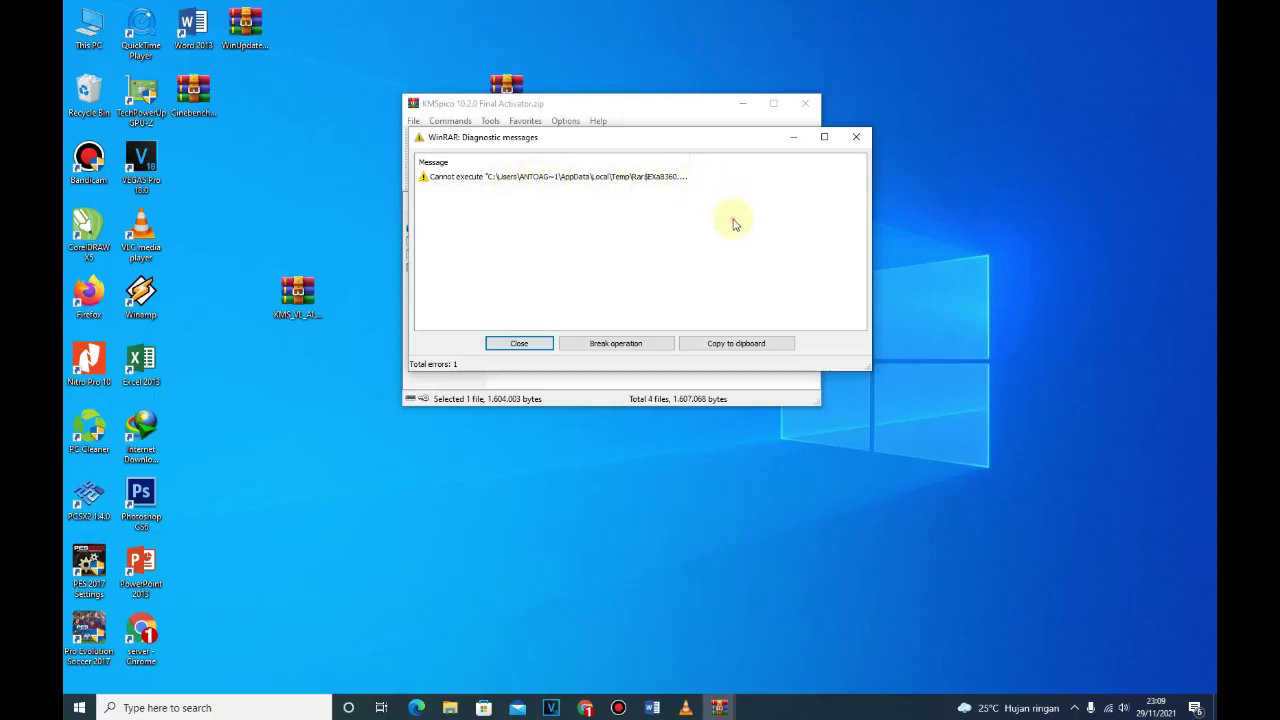
Dismiss the WinRAR error and KMSpico archive window, then review and close the Defender notifications.
{"action": "left_click", "coordinate": [854, 150]}
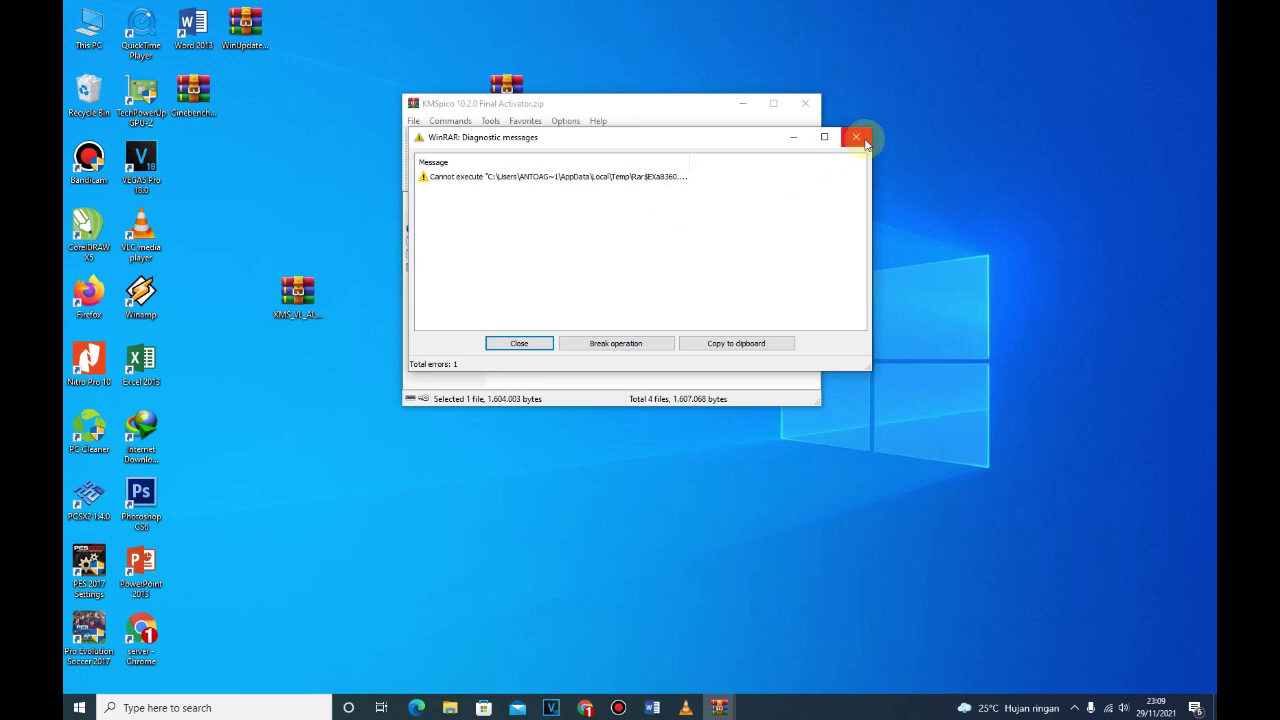
{"action": "left_click", "coordinate": [857, 137]}
{"action": "left_click", "coordinate": [805, 103]}
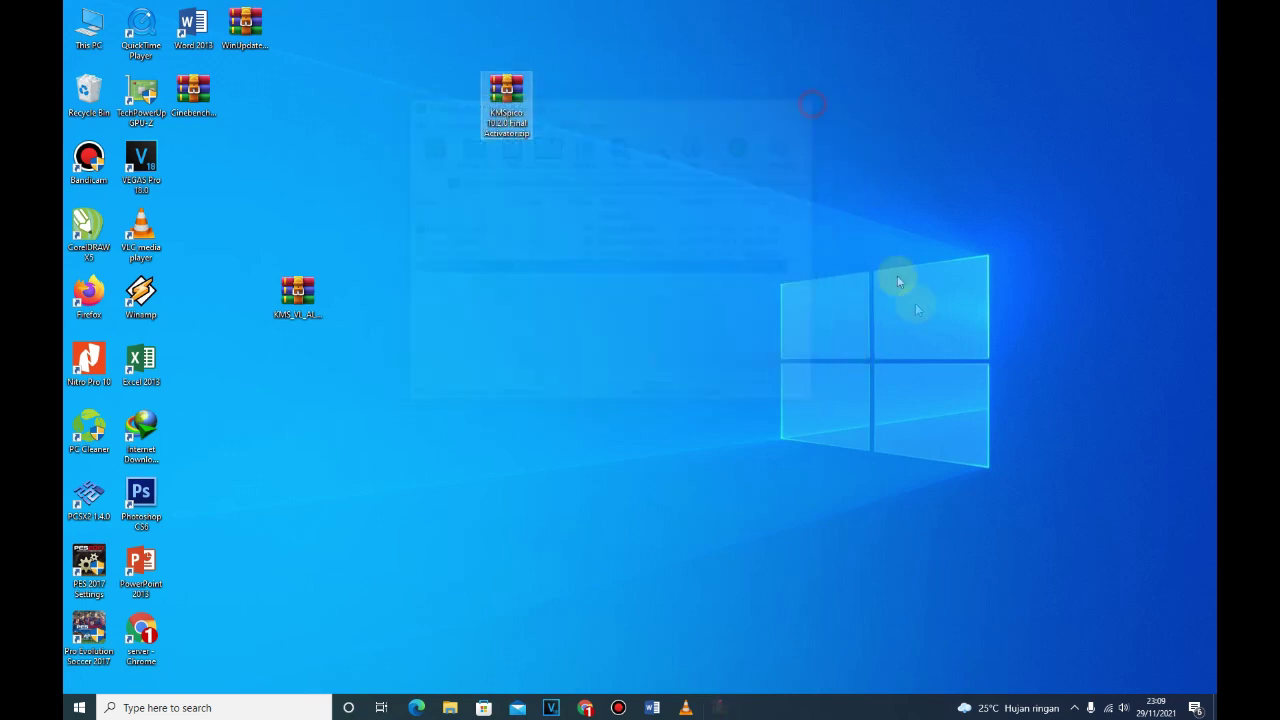
{"action": "left_click", "coordinate": [1194, 705]}
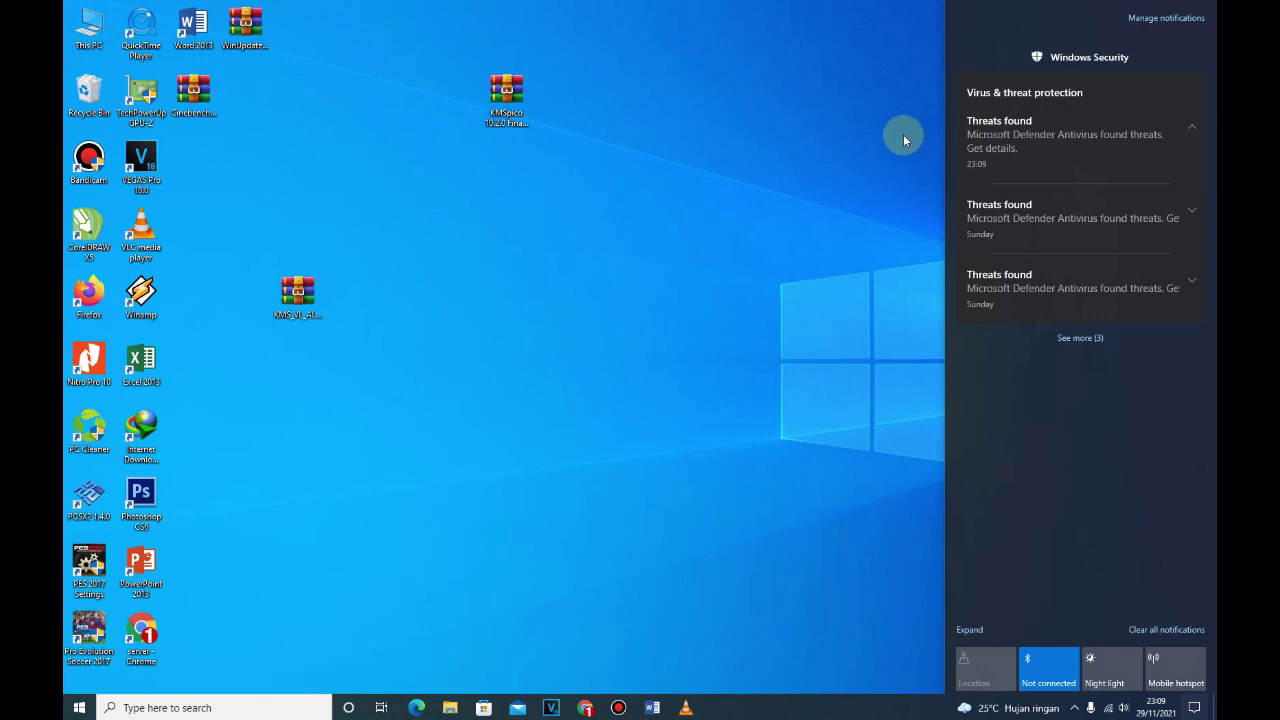
{"action": "left_click", "coordinate": [903, 140]}
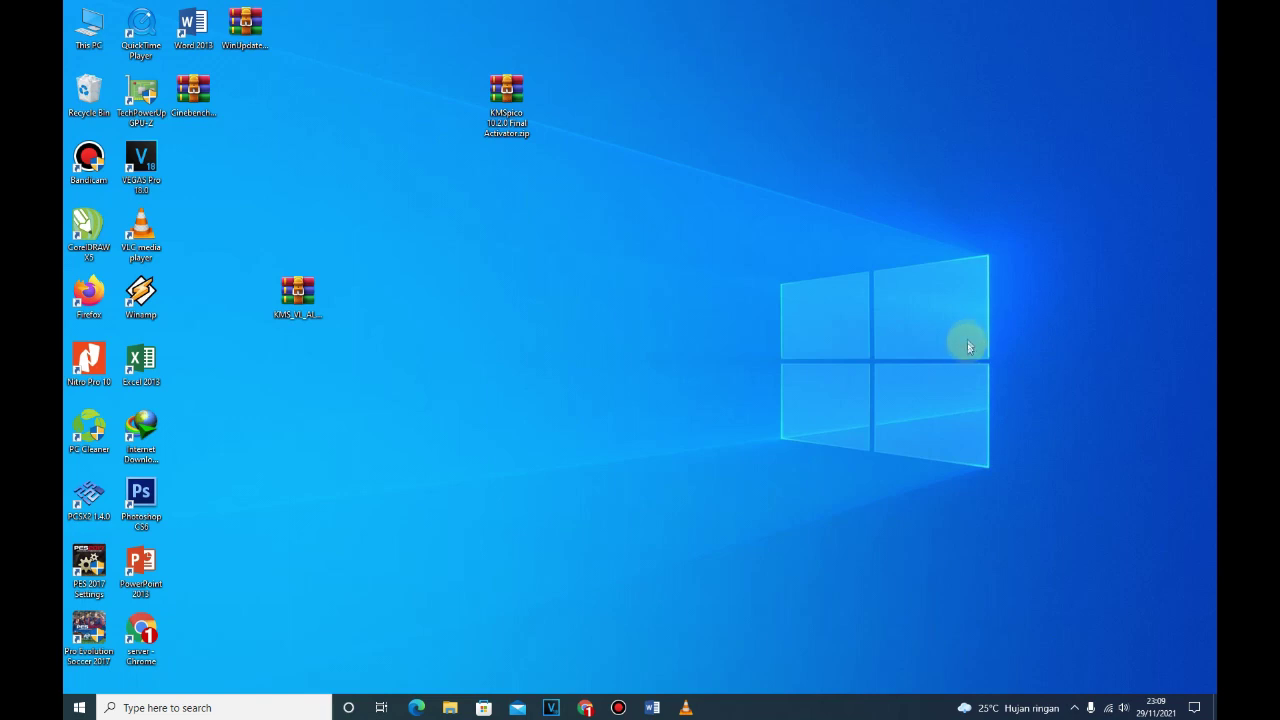
Disconnect from the FRESHCOM Wi-Fi network.
{"action": "left_click", "coordinate": [1107, 710]}
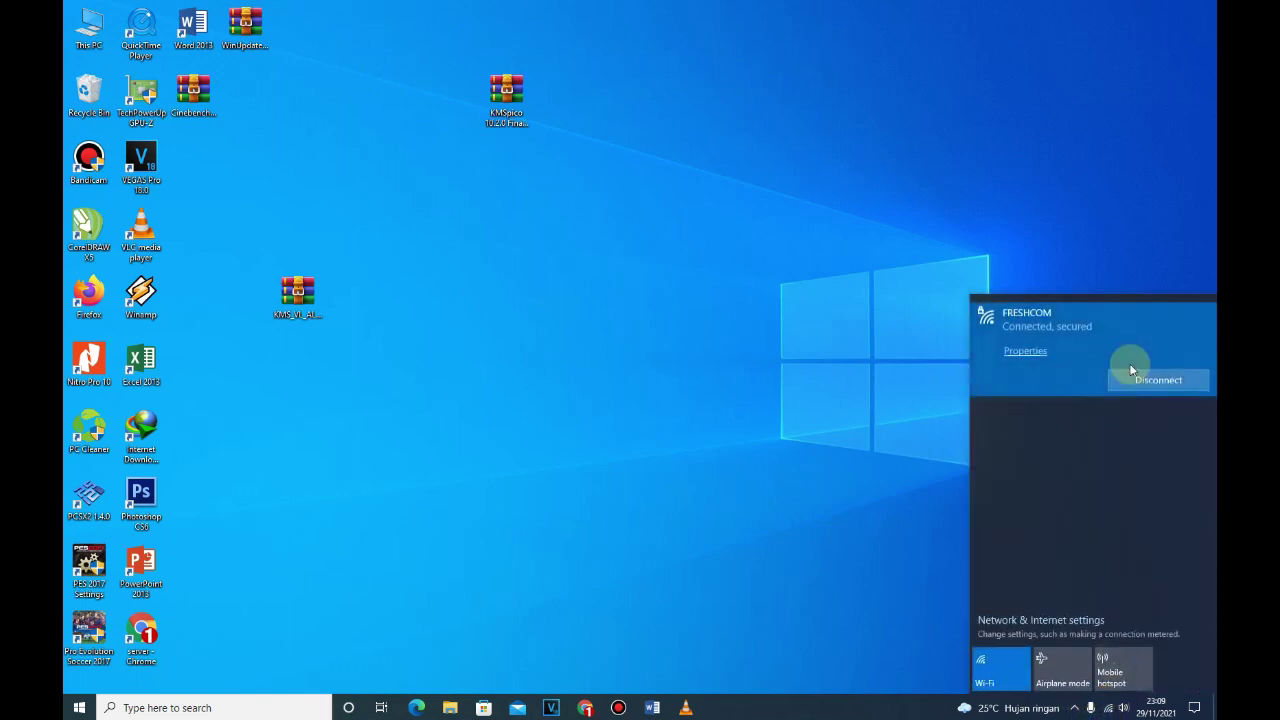
{"action": "left_click", "coordinate": [1157, 381]}
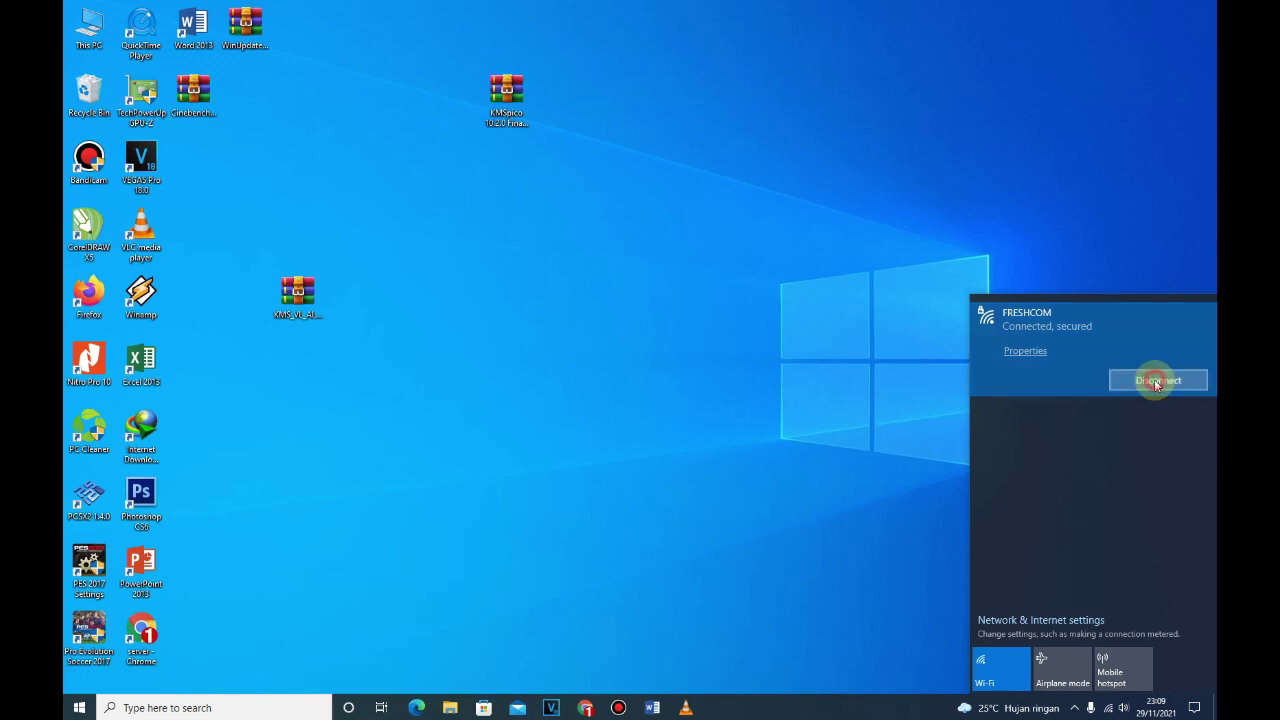
{"action": "left_click", "coordinate": [805, 353]}
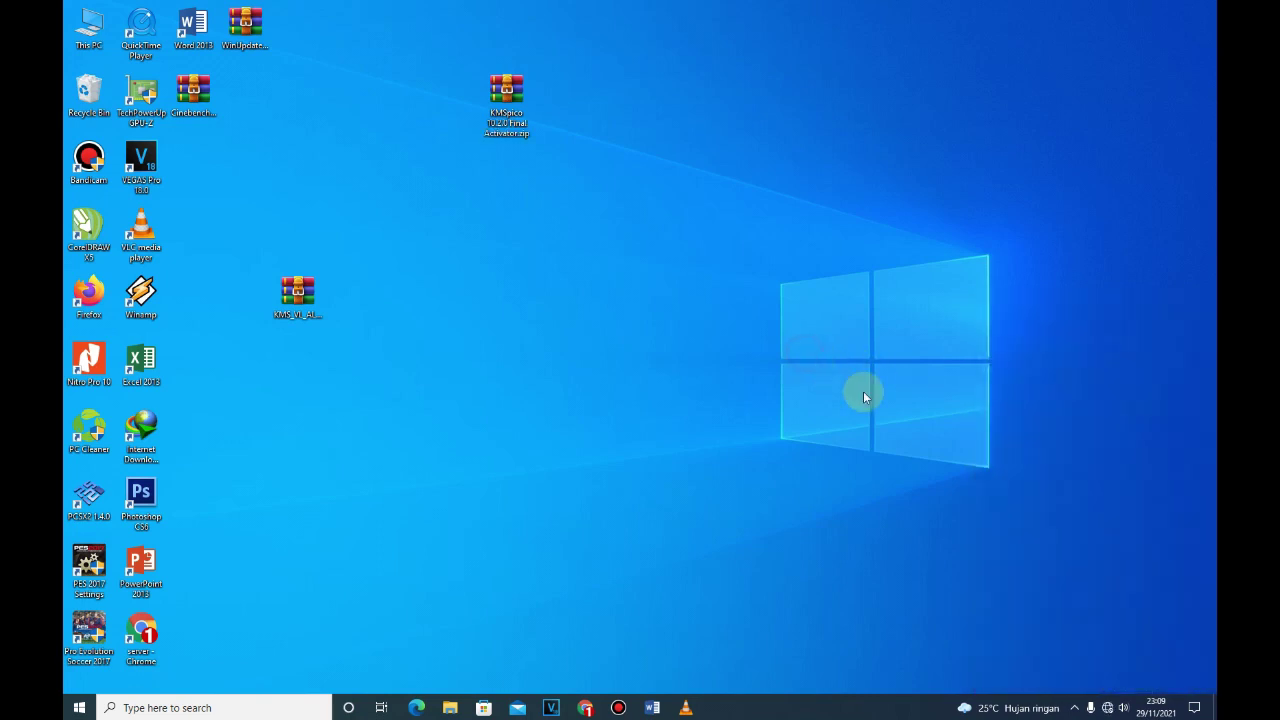
Show the hidden tray icons to reach the Windows Security shield.
{"action": "left_click", "coordinate": [1074, 707]}
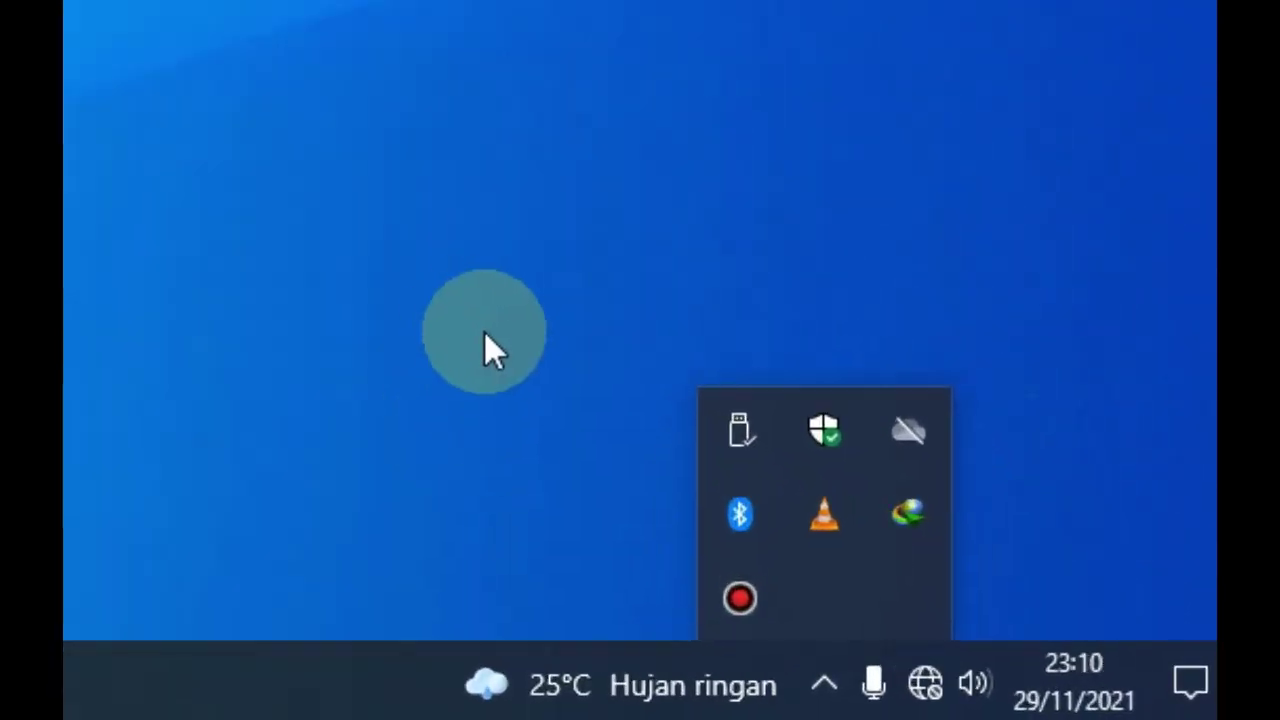
{"action": "left_click", "coordinate": [949, 179]}
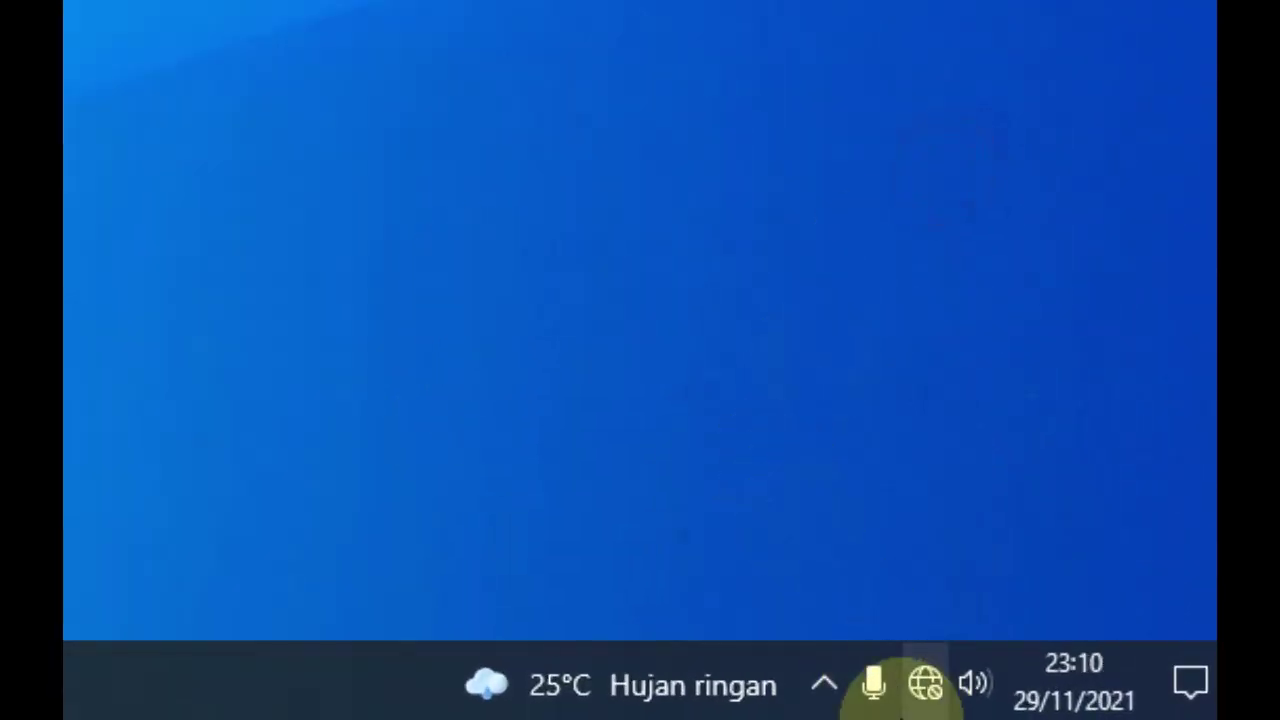
{"action": "left_click", "coordinate": [821, 684]}
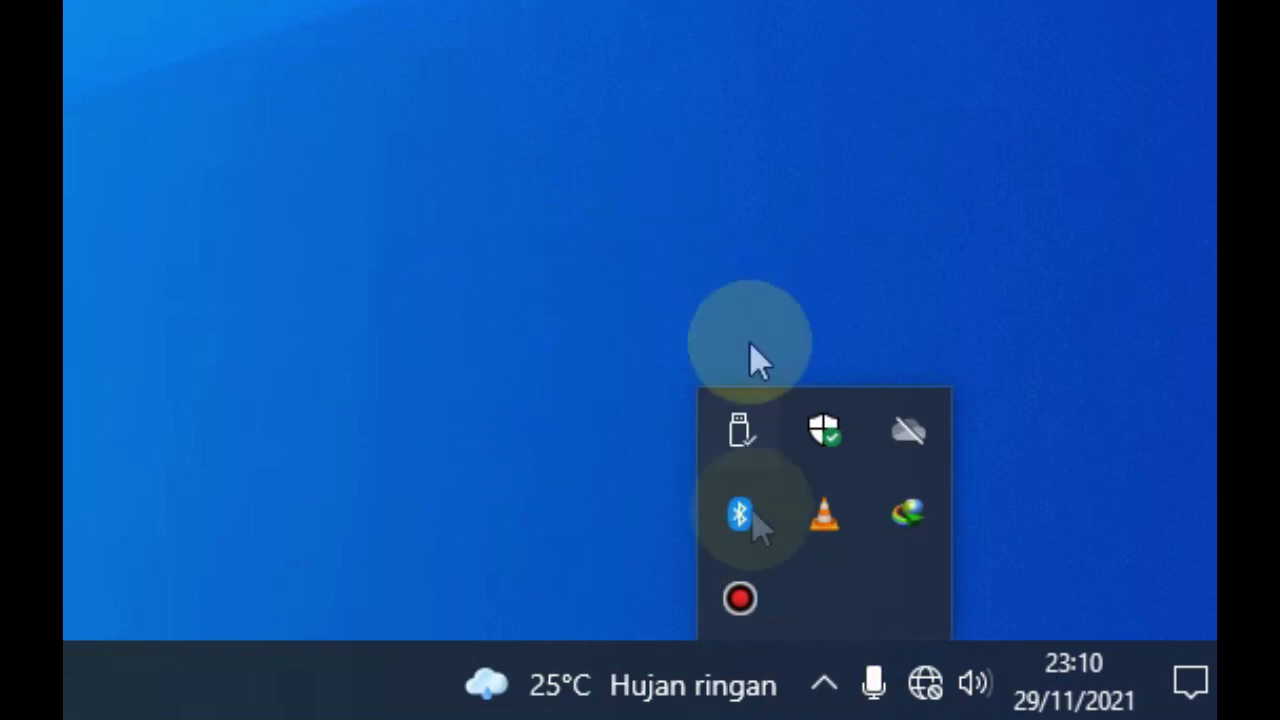
{"action": "left_click", "coordinate": [818, 688]}
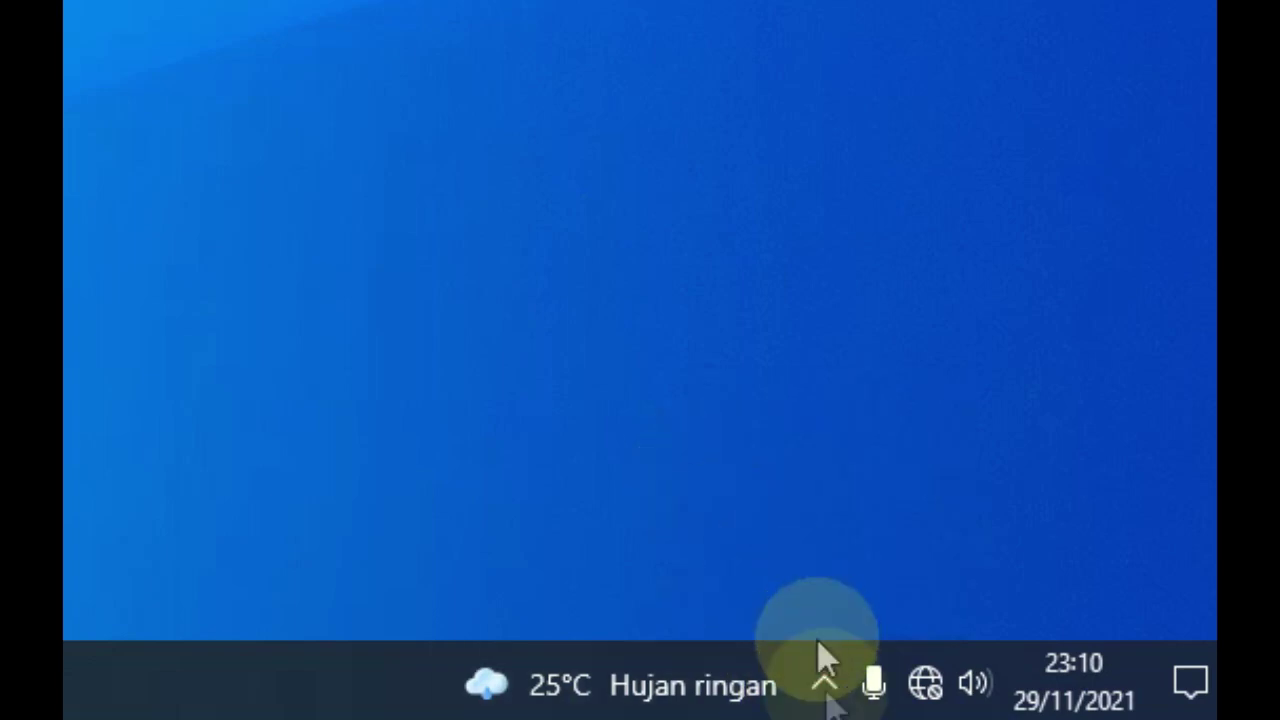
{"action": "left_click", "coordinate": [821, 682]}
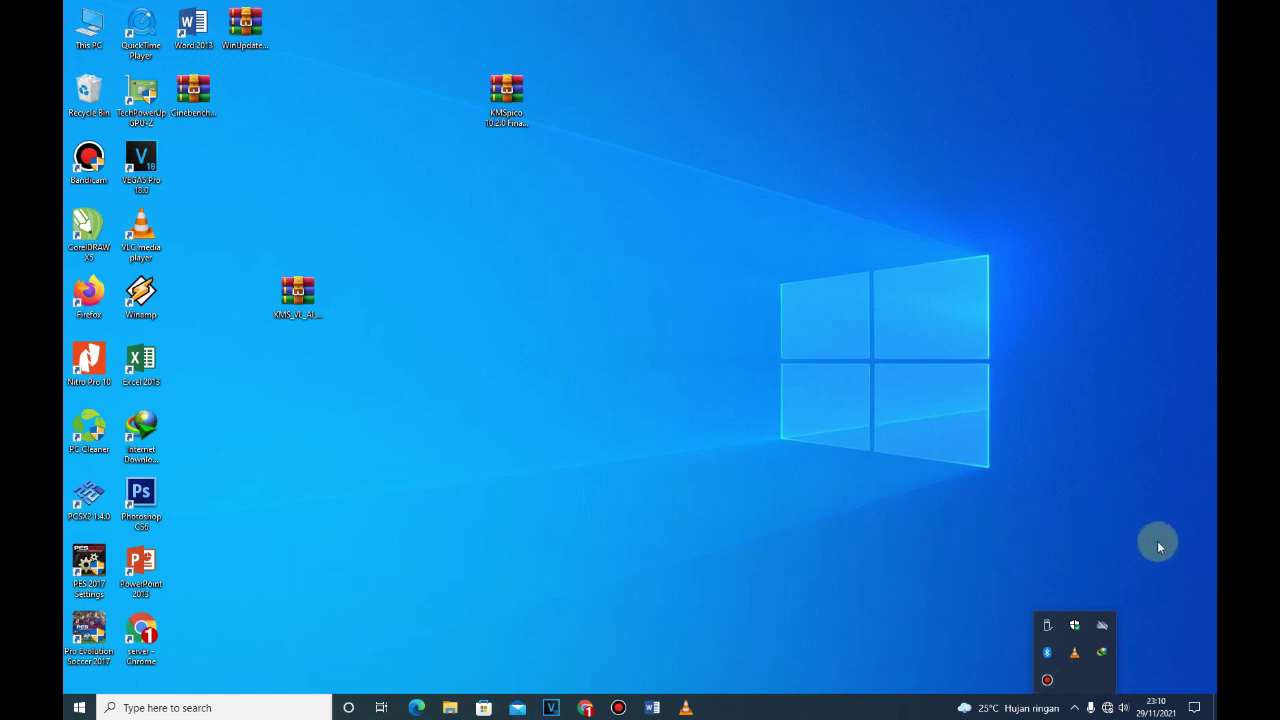
Open Windows Security from the tray, move its window right, then close it.
{"action": "left_click", "coordinate": [1076, 627]}
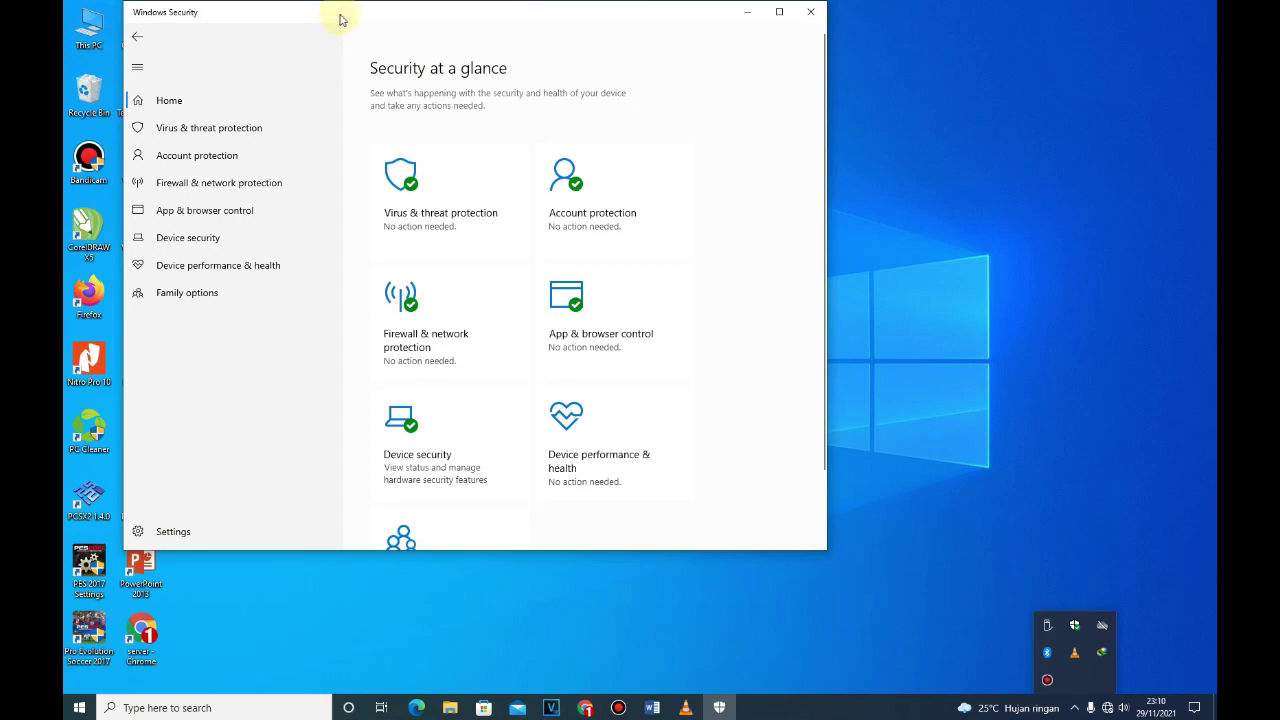
{"action": "left_click_drag", "start_coordinate": [339, 18], "coordinate": [651, 82]}
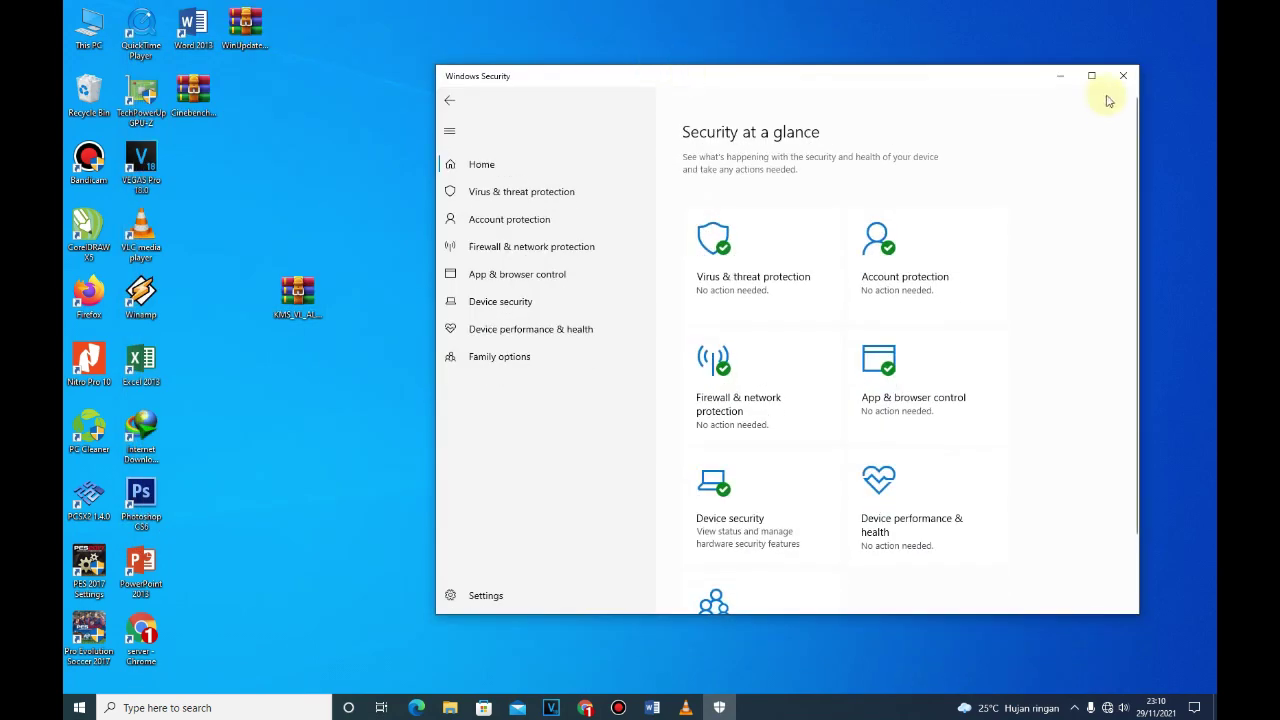
{"action": "left_click", "coordinate": [1123, 75]}
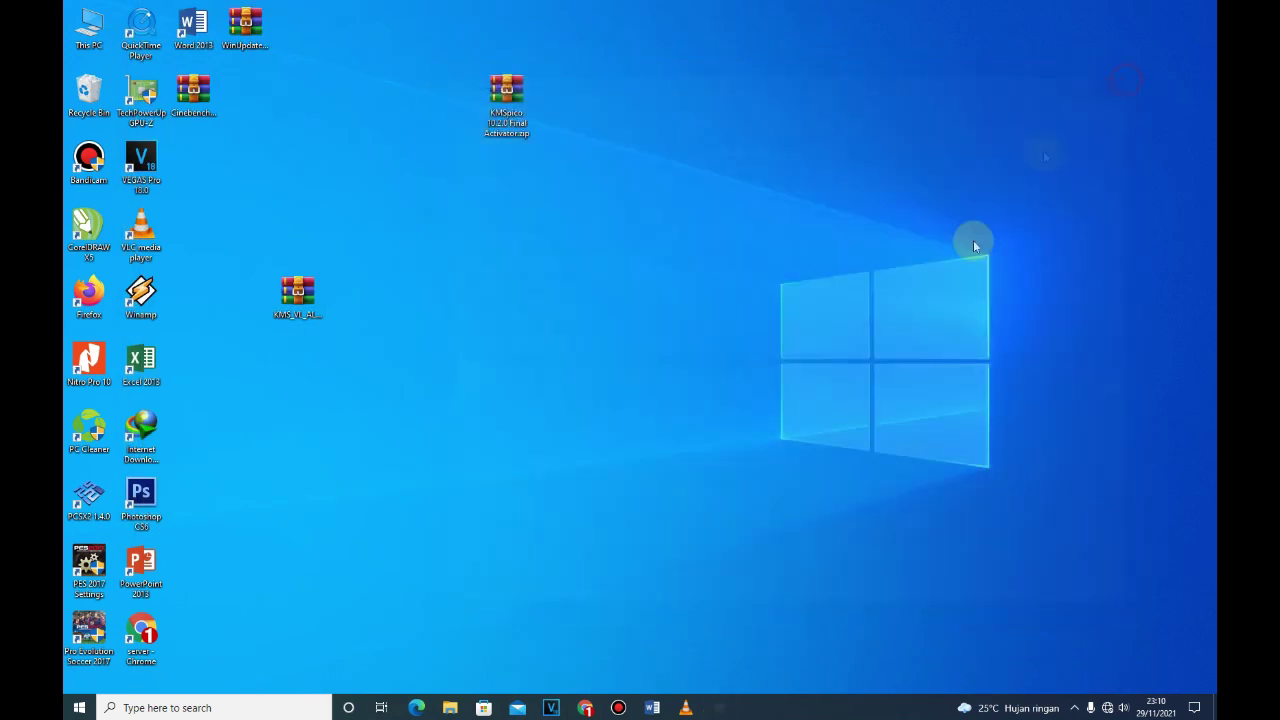
{"action": "left_click", "coordinate": [1072, 708]}
{"action": "left_click", "coordinate": [700, 468]}
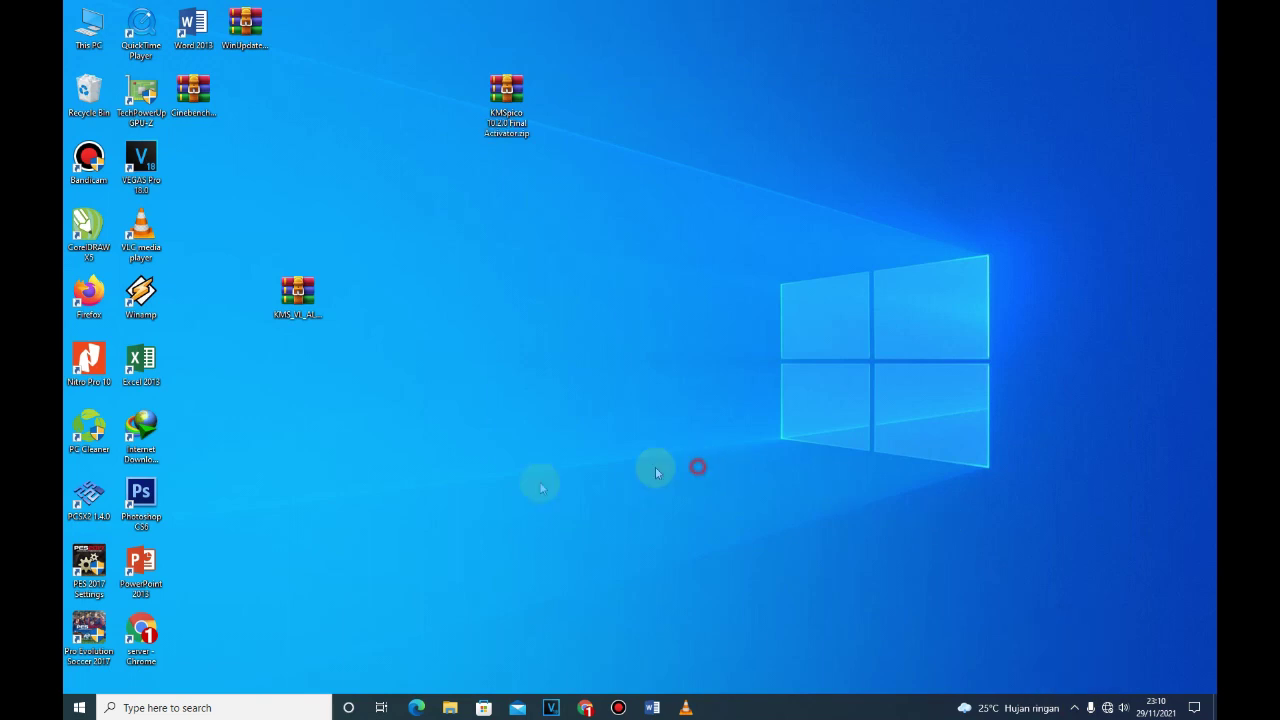
Search 'windows' from the taskbar and launch the Windows Security app.
{"action": "left_click", "coordinate": [79, 707]}
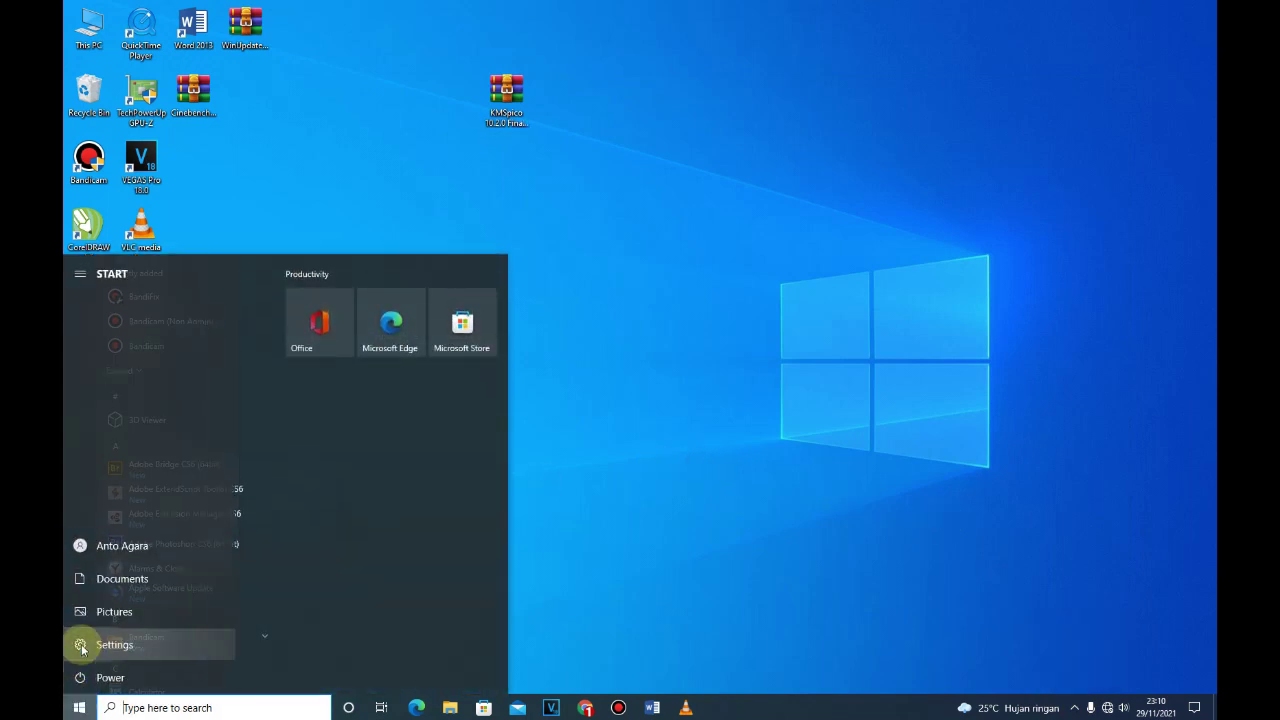
{"action": "left_click", "coordinate": [535, 541]}
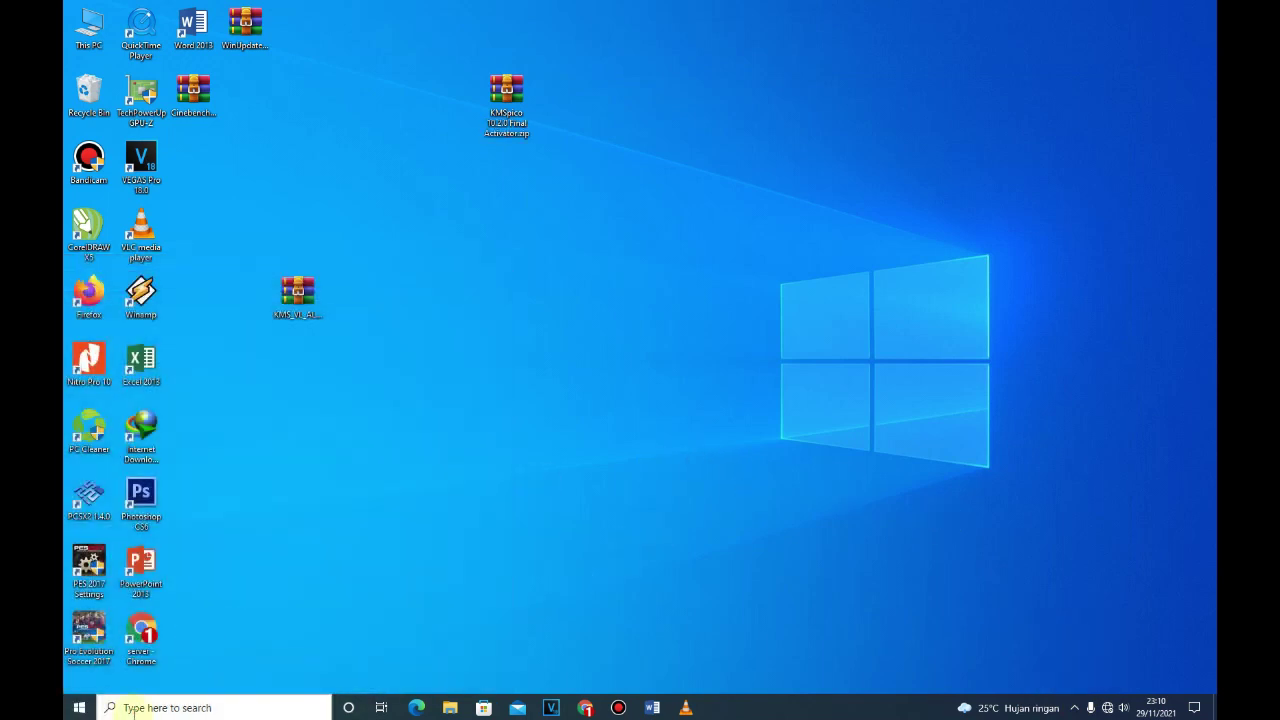
{"action": "left_click", "coordinate": [134, 708]}
{"action": "type", "text": "win"}
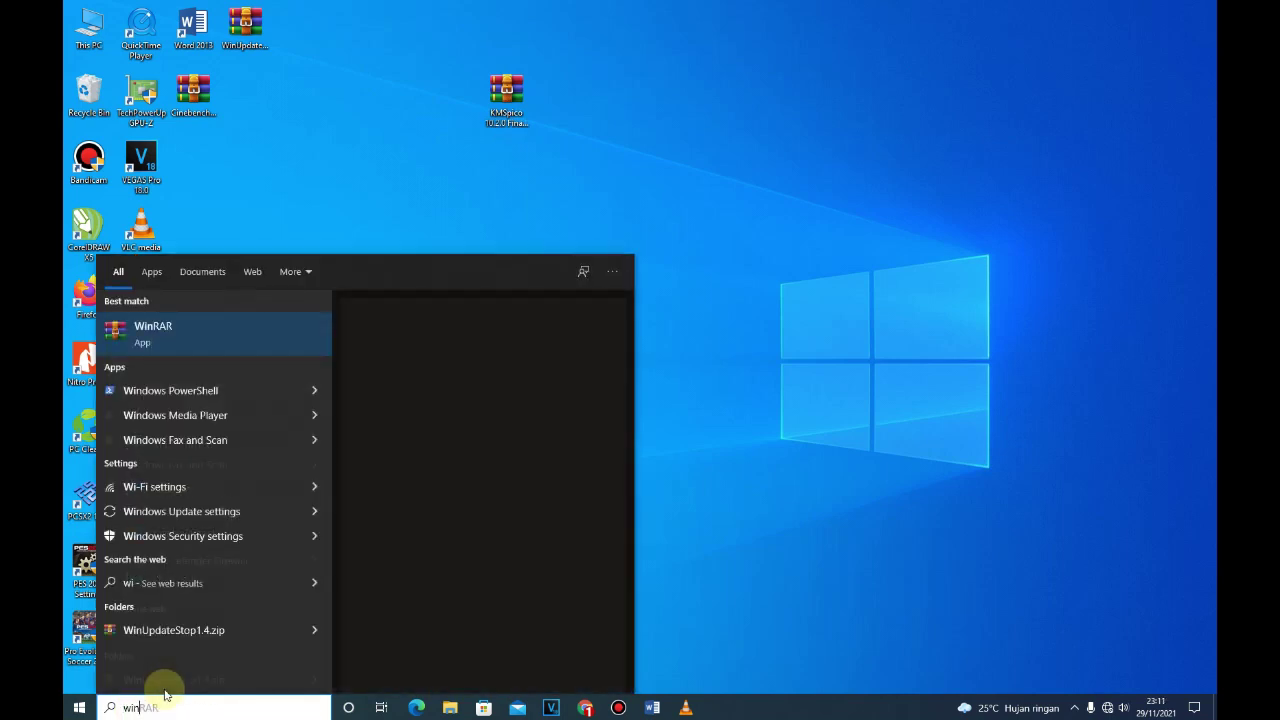
{"action": "type", "text": "dows"}
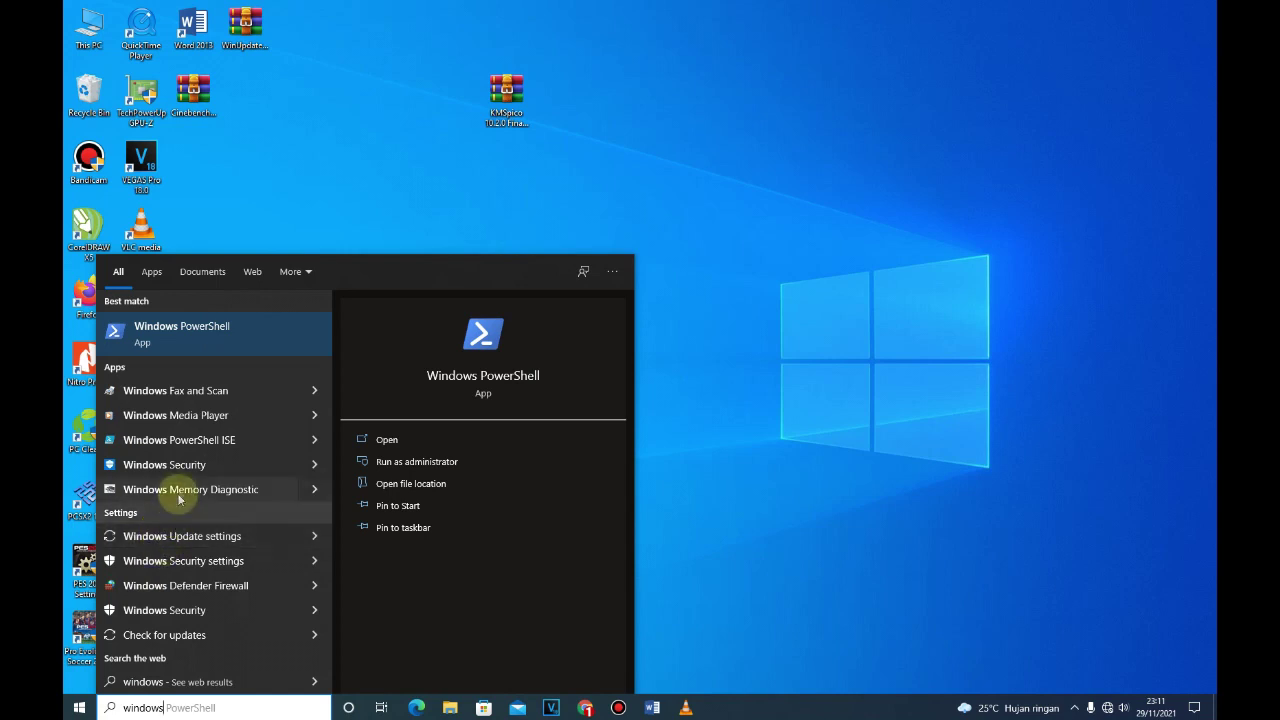
{"action": "left_click", "coordinate": [205, 465]}
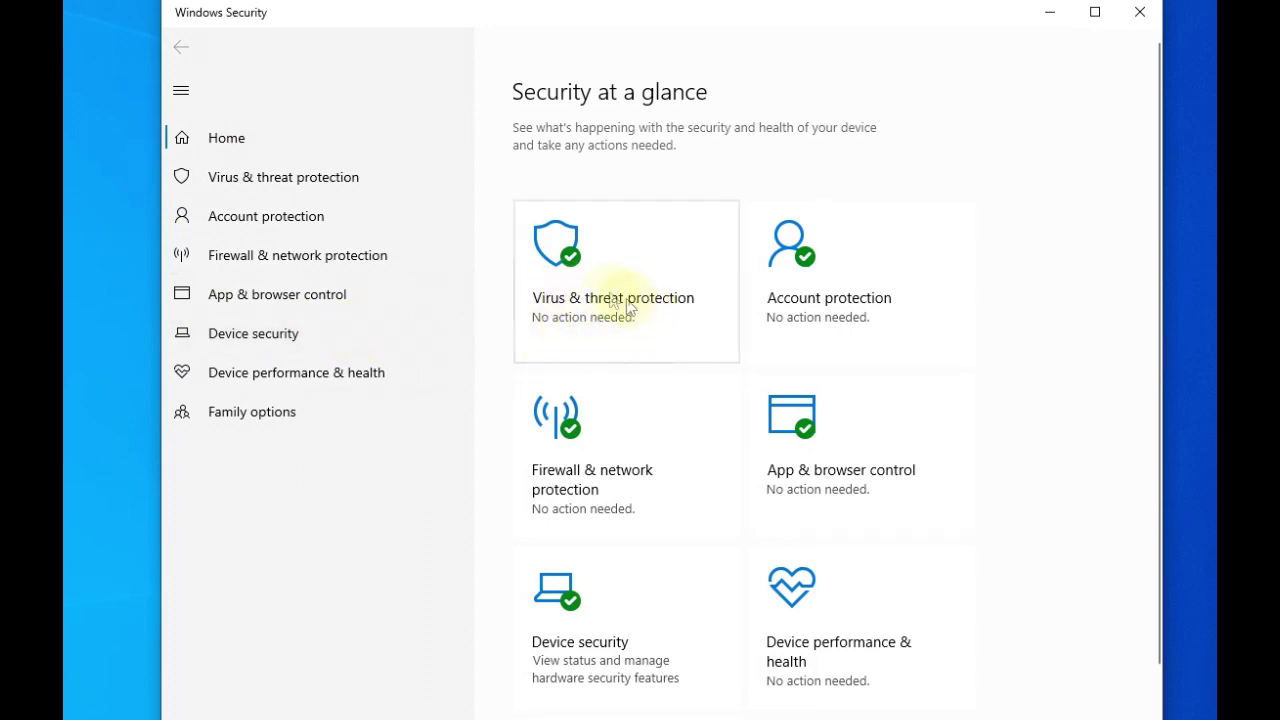
Turn real-time protection off in Virus & threat protection settings, approving UAC, and minimize.
{"action": "left_click", "coordinate": [634, 285]}
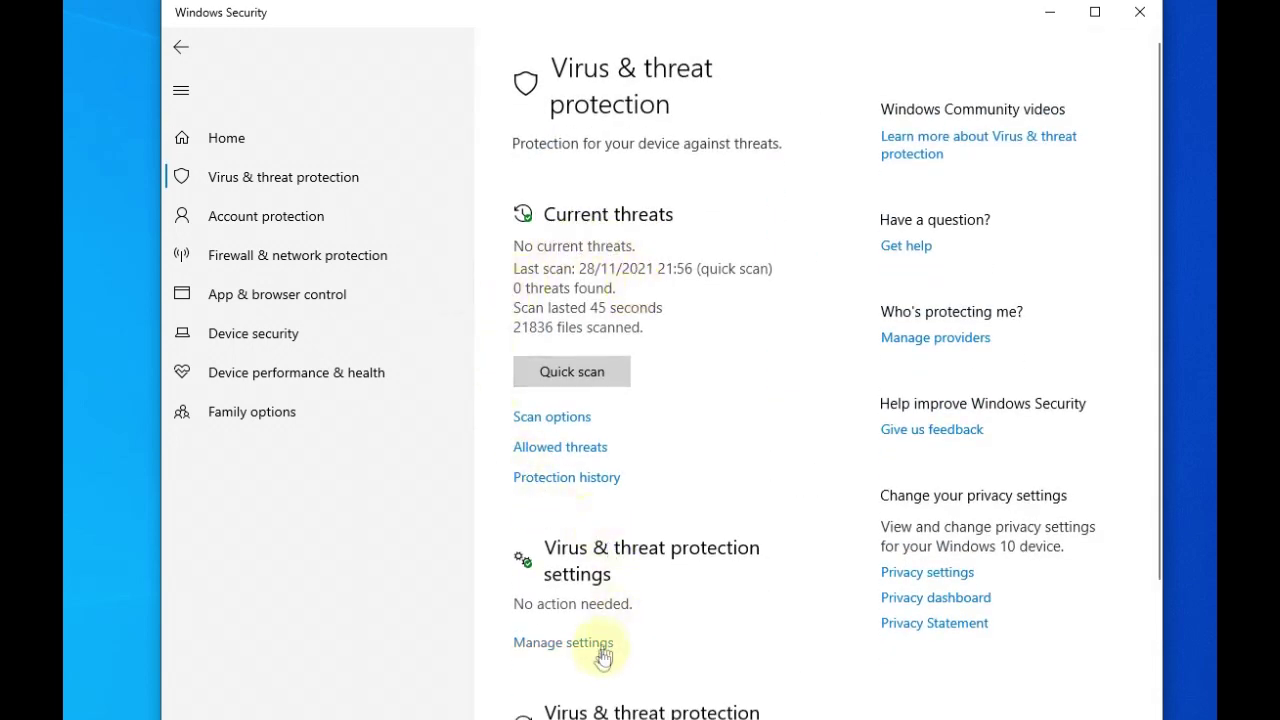
{"action": "scroll", "coordinate": [658, 512], "scroll_direction": "down", "scroll_amount": 5}
{"action": "left_click", "coordinate": [588, 392]}
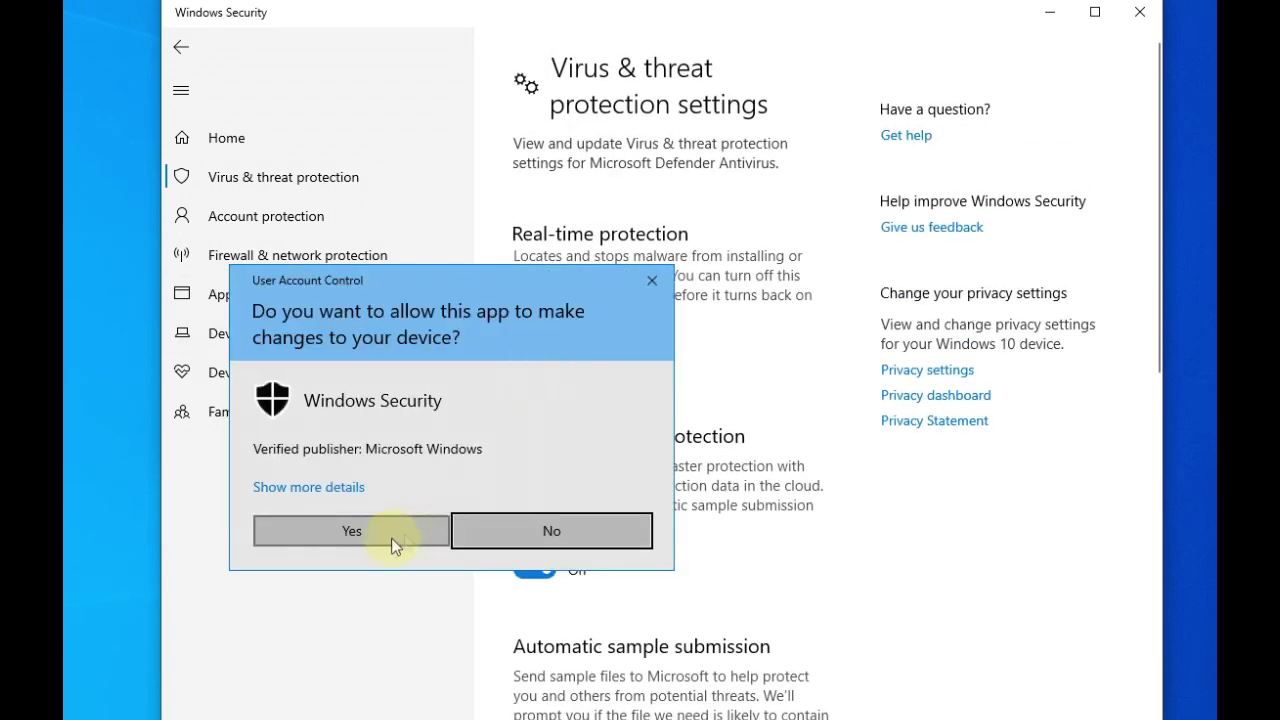
{"action": "left_click", "coordinate": [392, 532]}
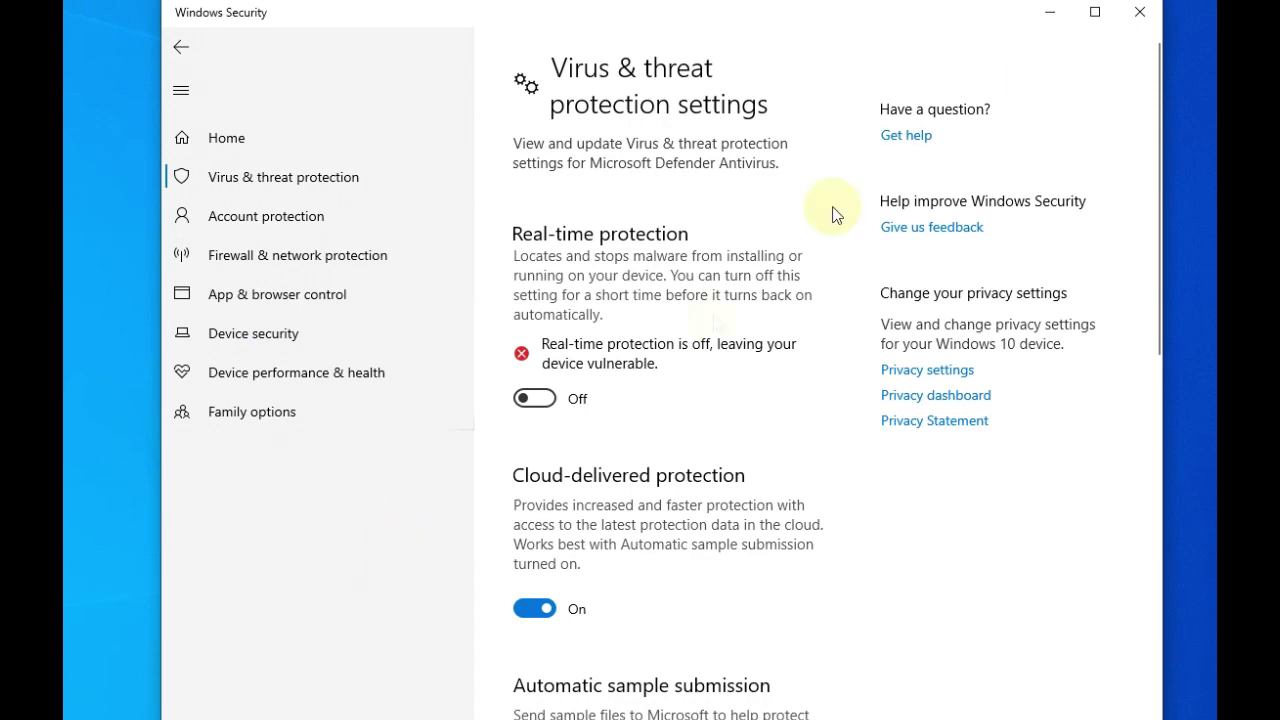
{"action": "left_click", "coordinate": [1049, 16]}
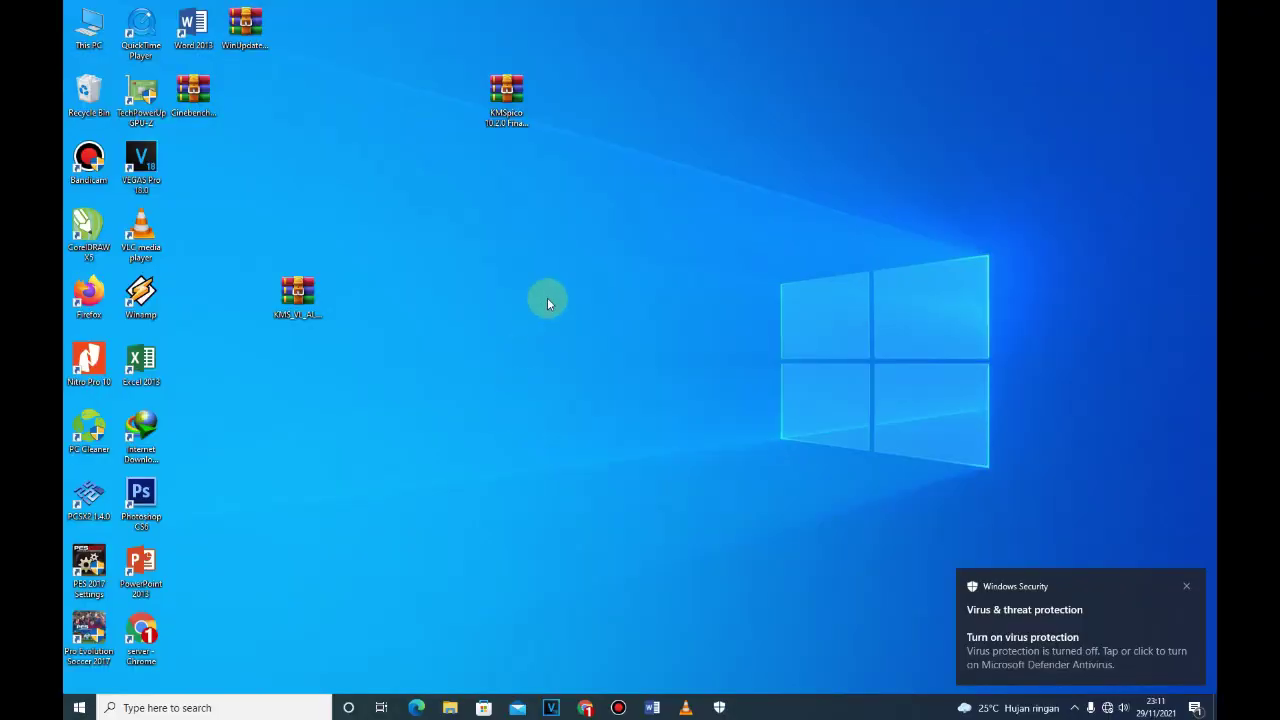
Run the KMSpico exe from the archive's [BAGAS31] folder, approve UAC, and minimize WinRAR.
{"action": "left_click", "coordinate": [508, 78]}
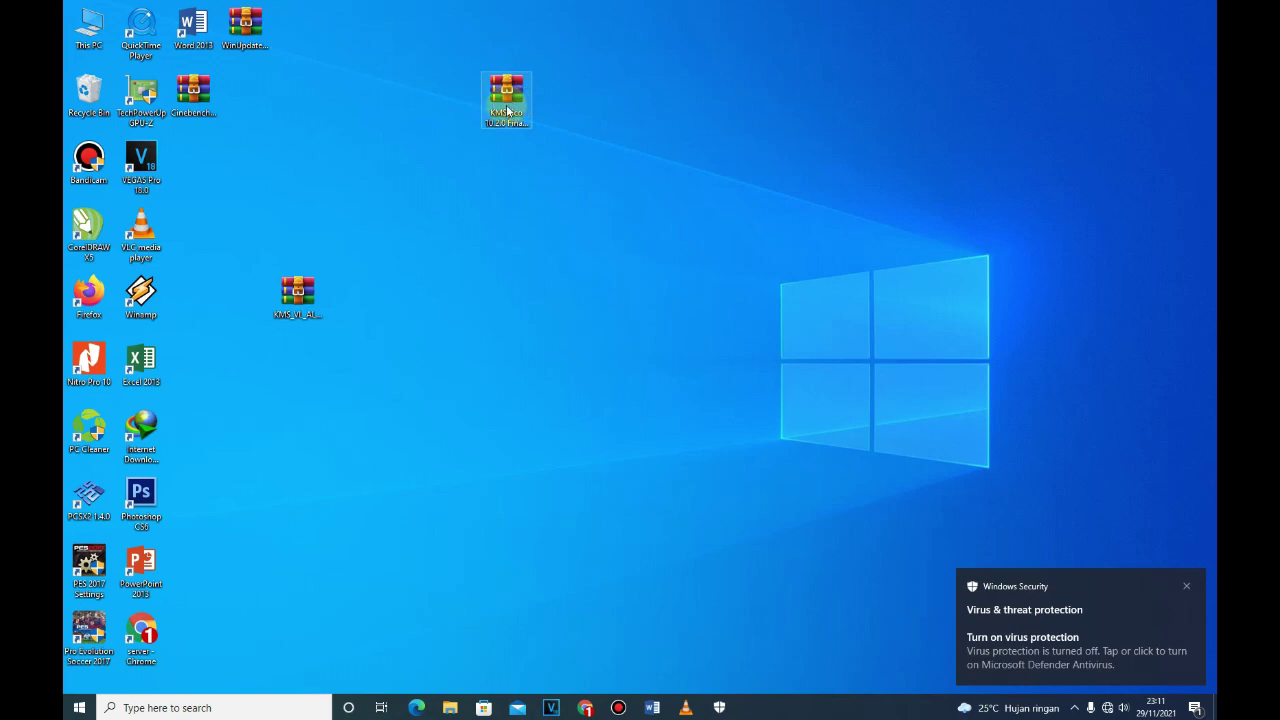
{"action": "double_click", "coordinate": [507, 112]}
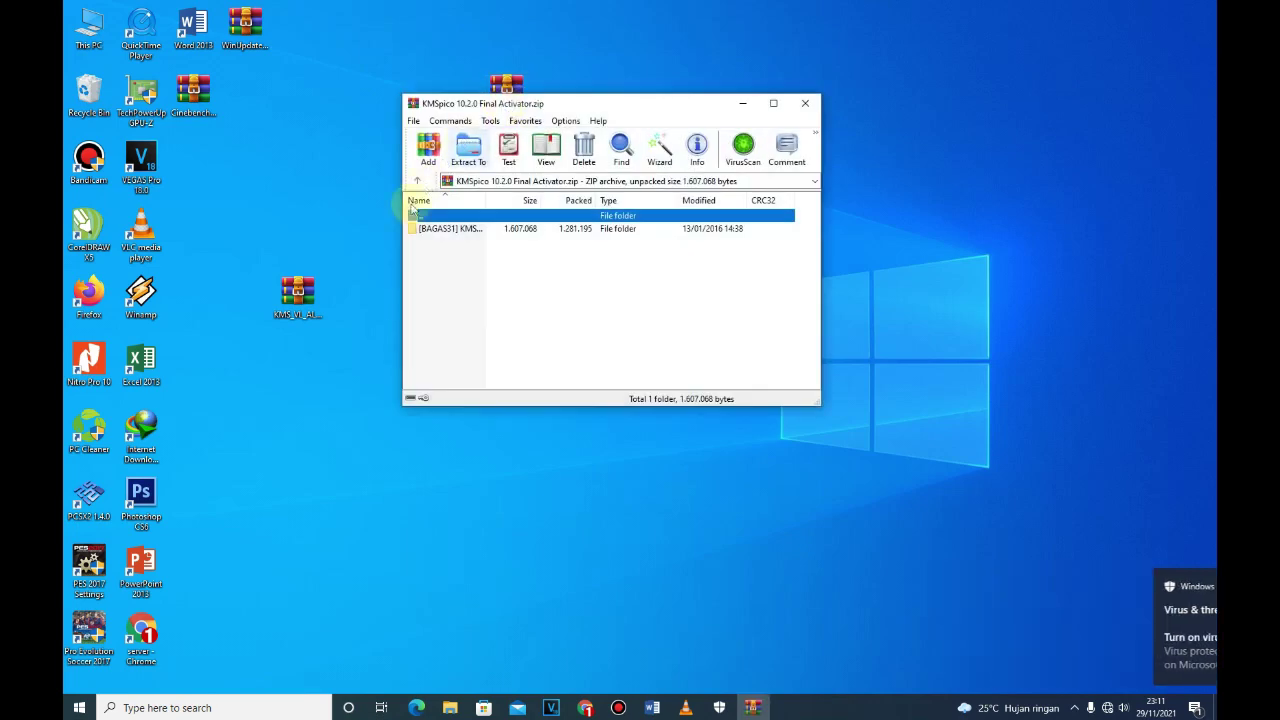
{"action": "double_click", "coordinate": [433, 236]}
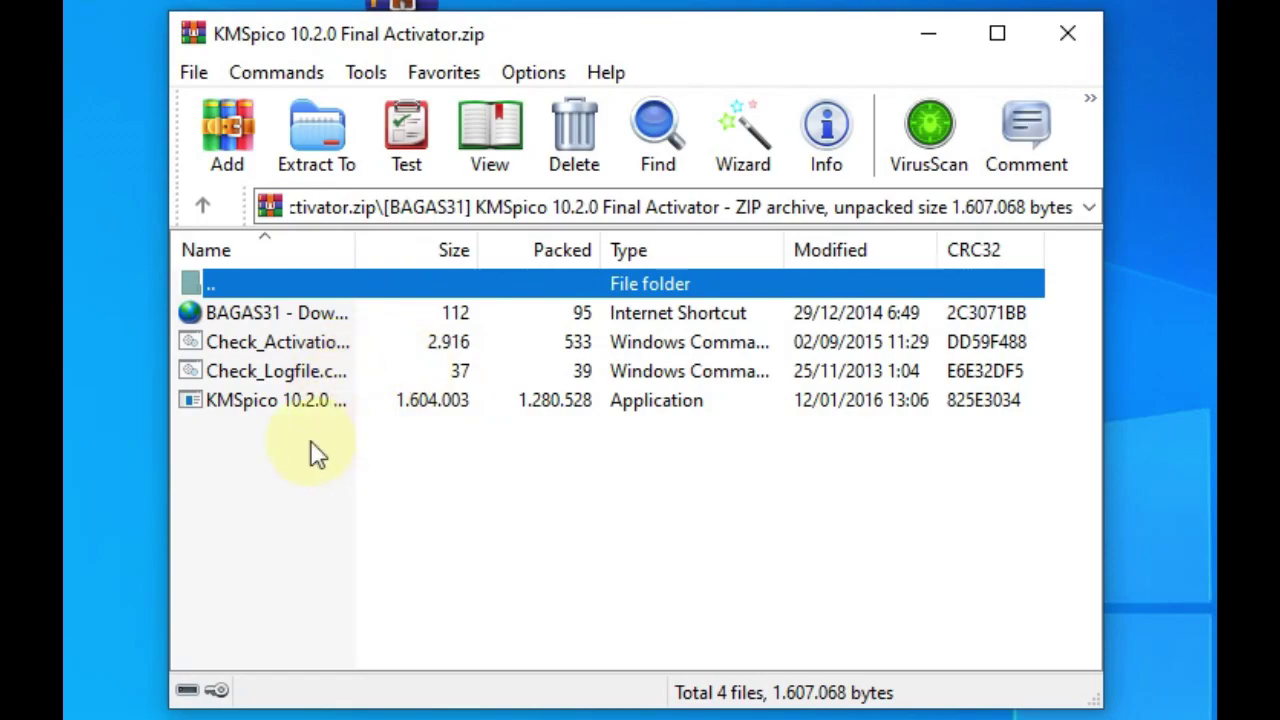
{"action": "double_click", "coordinate": [301, 406]}
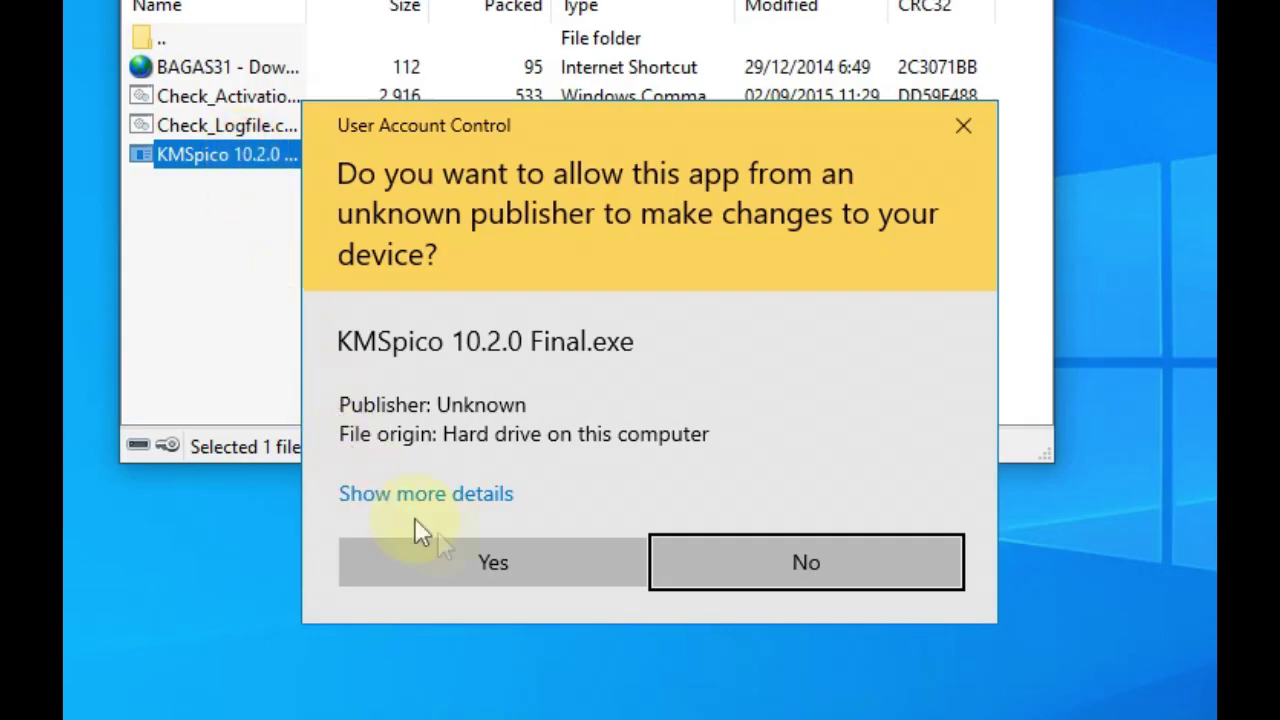
{"action": "left_click", "coordinate": [447, 566]}
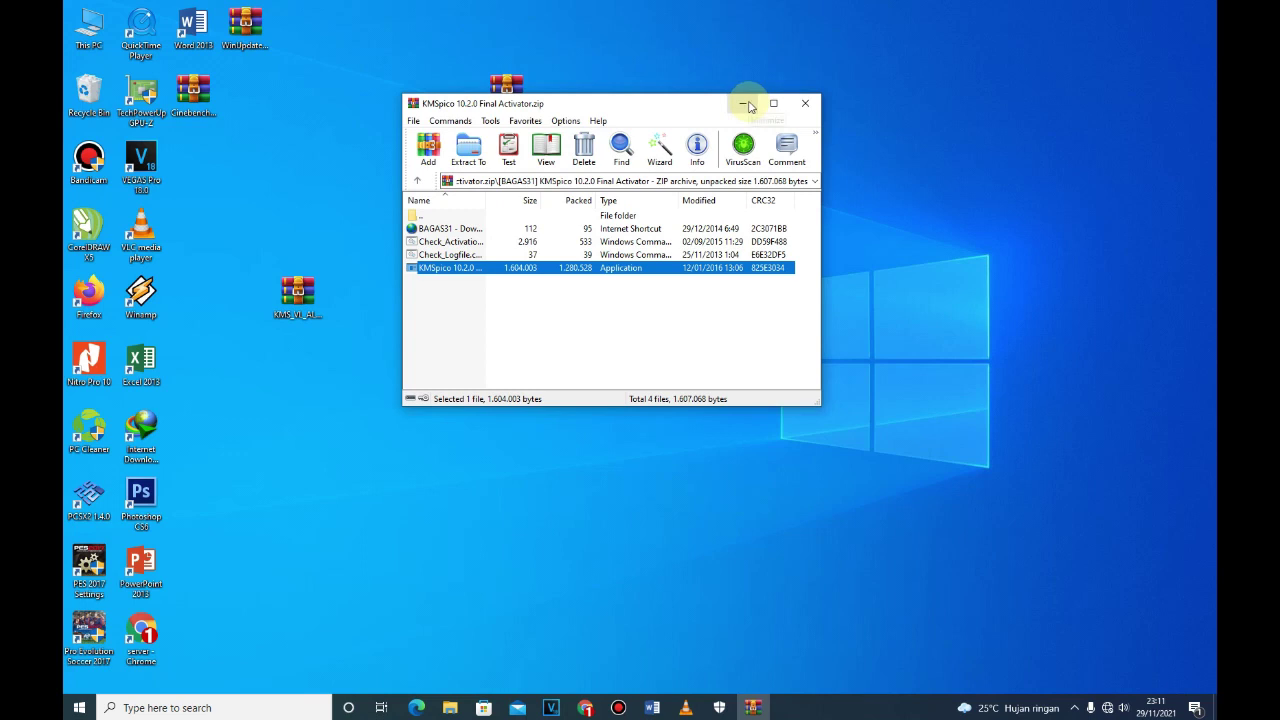
{"action": "left_click", "coordinate": [746, 104]}
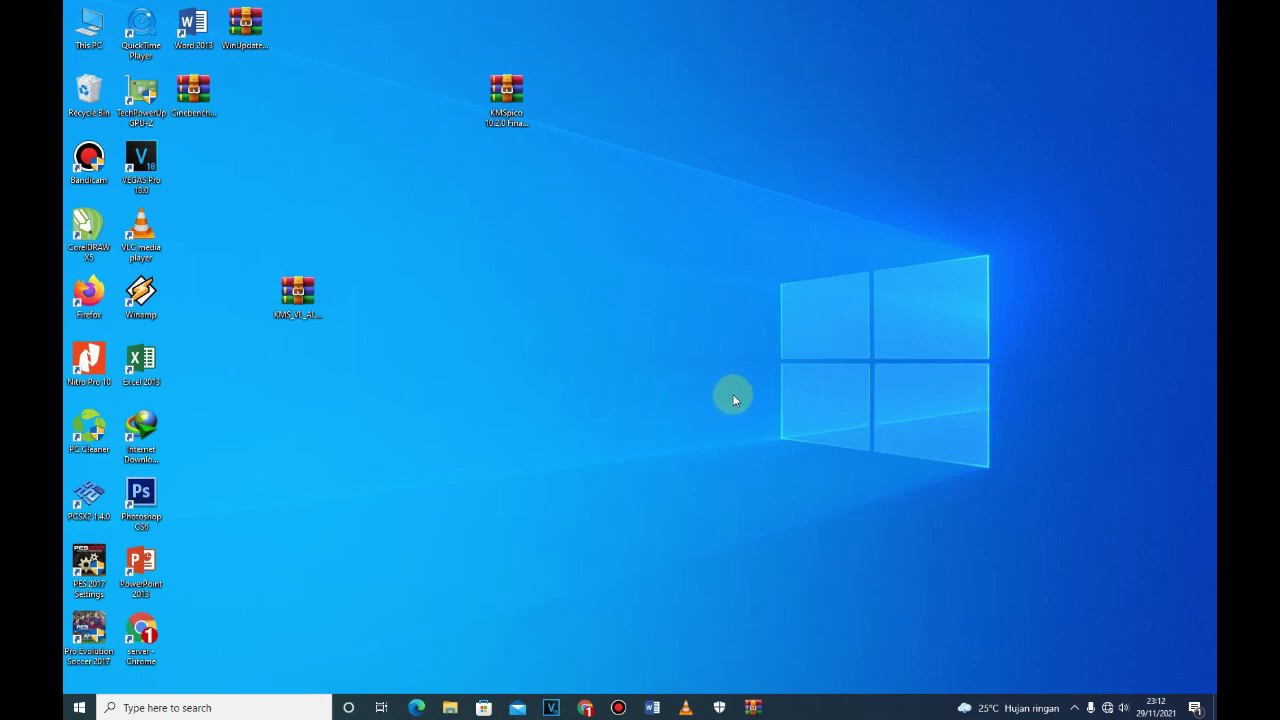
Close the leftover Word window, relaunch Word 2013, accept the license and create a blank document.
{"action": "left_click", "coordinate": [652, 707]}
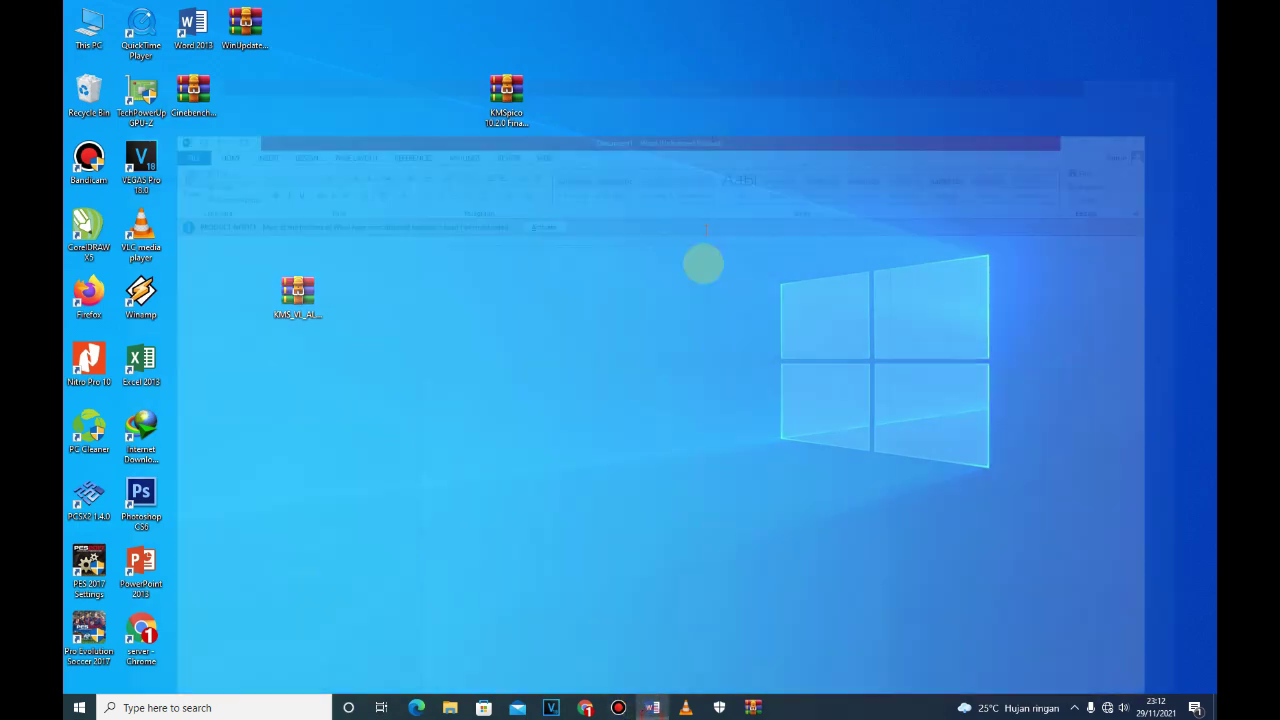
{"action": "left_click", "coordinate": [1207, 7]}
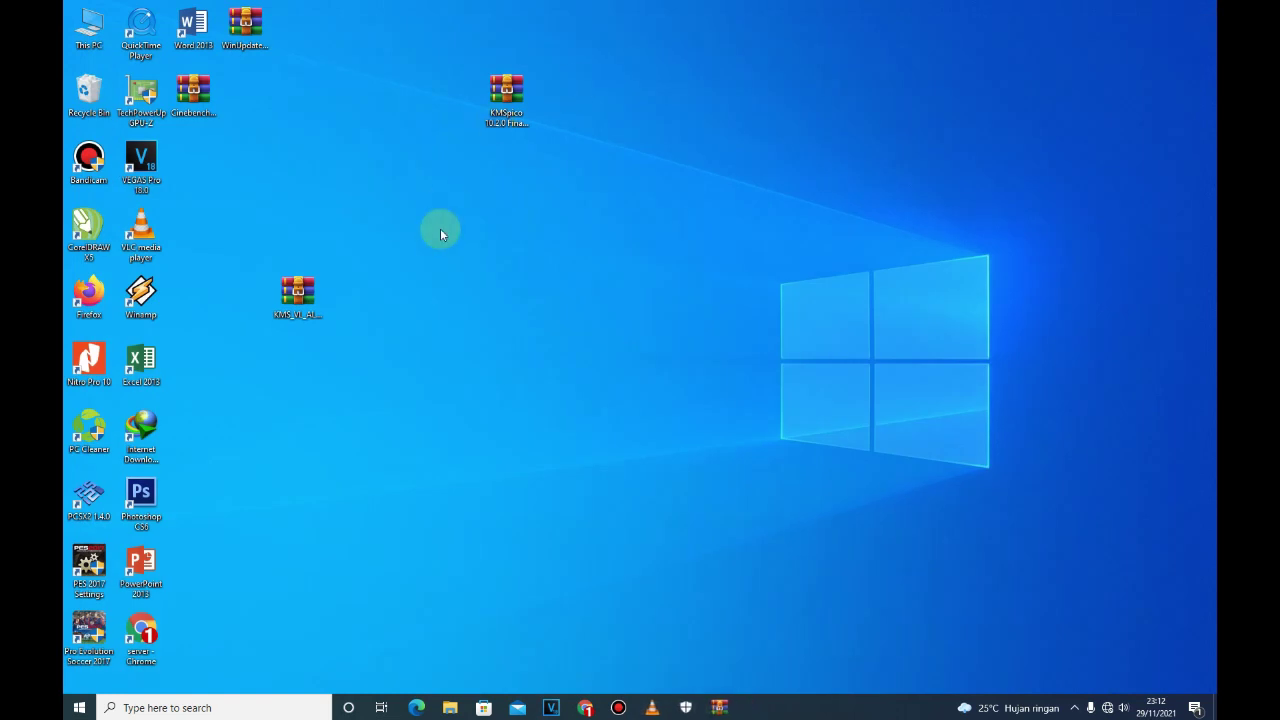
{"action": "double_click", "coordinate": [194, 25]}
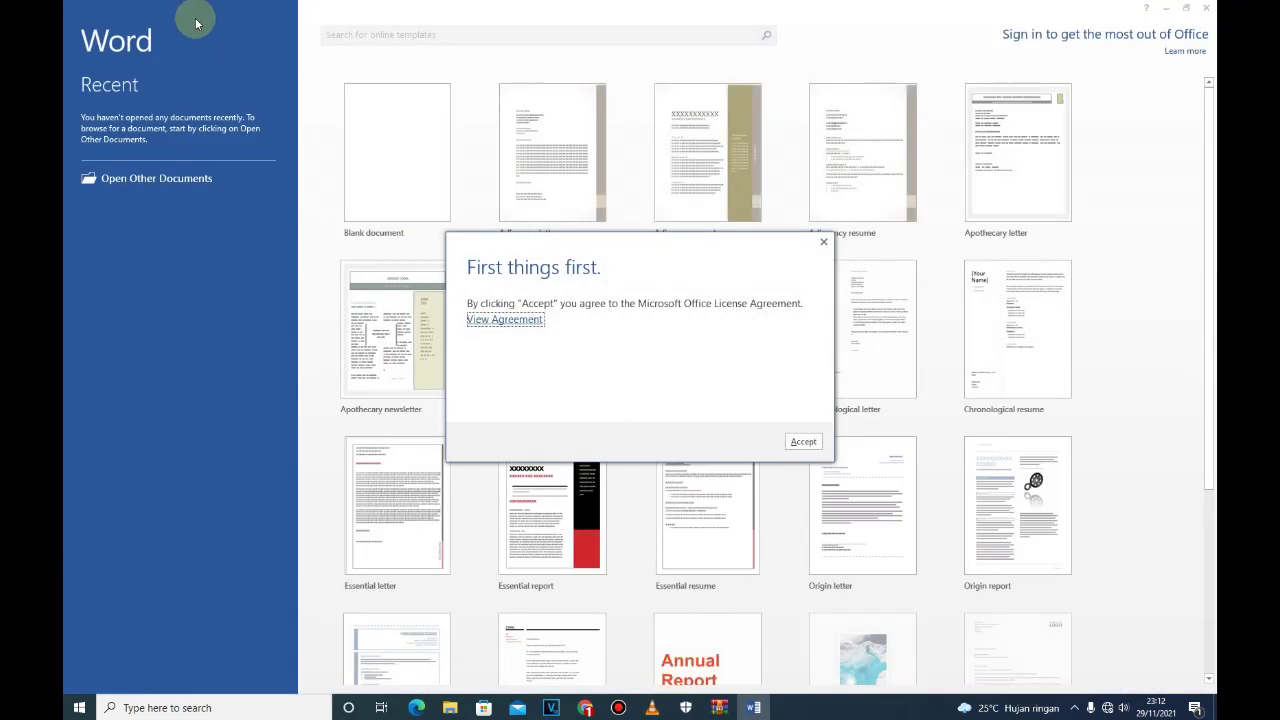
{"action": "left_click", "coordinate": [803, 442]}
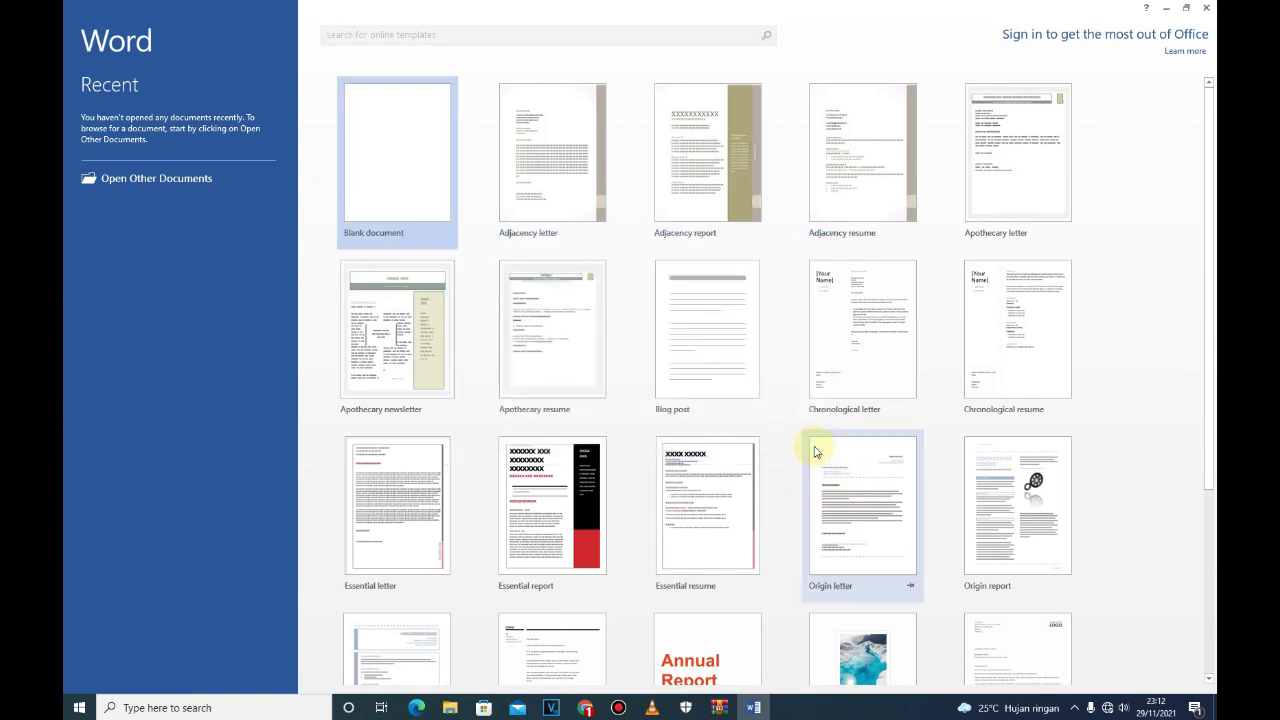
{"action": "left_click", "coordinate": [404, 163]}
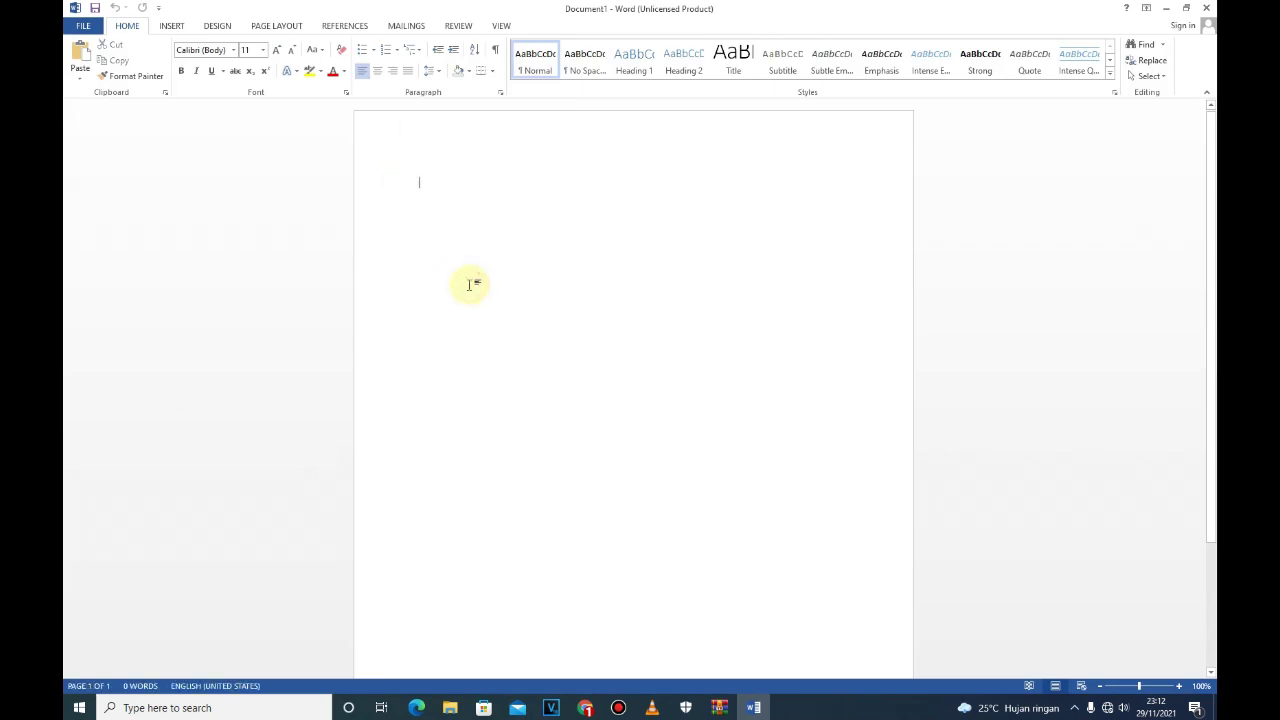
{"action": "left_click_drag", "start_coordinate": [486, 237], "coordinate": [551, 177]}
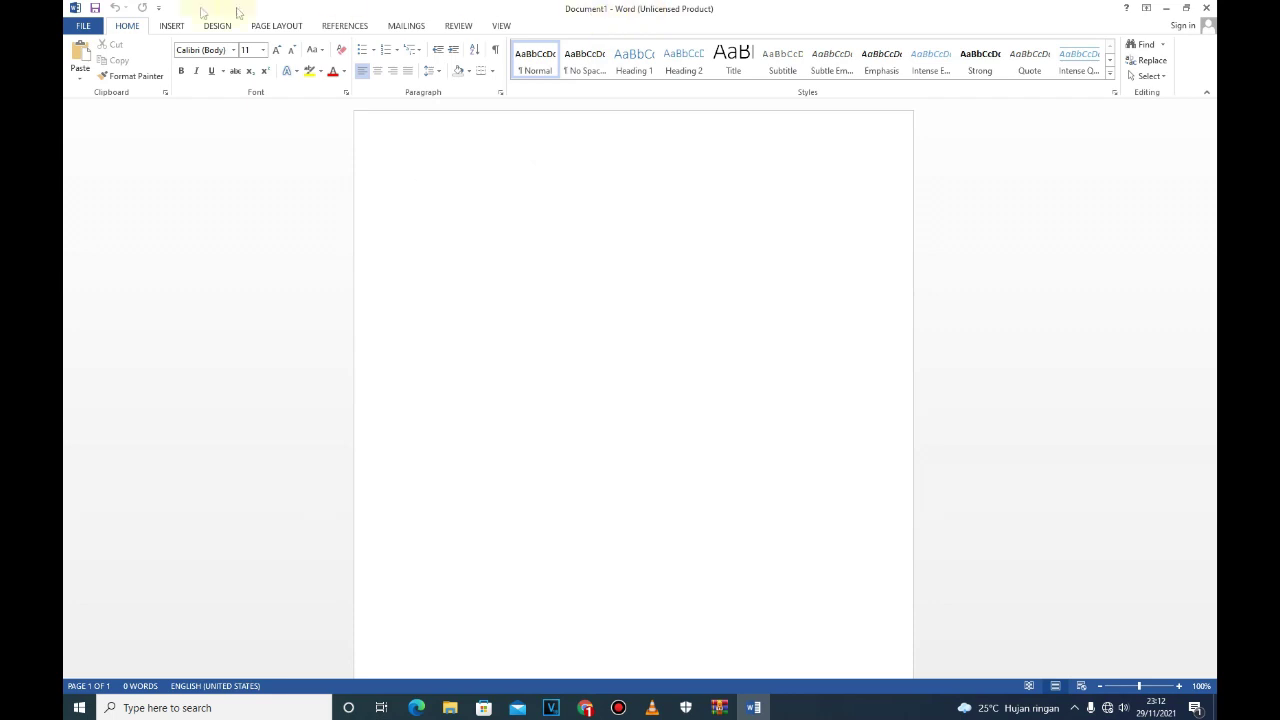
Confirm under File > Account that Office Professional Plus 2013 shows Product Activated.
{"action": "left_click", "coordinate": [87, 25]}
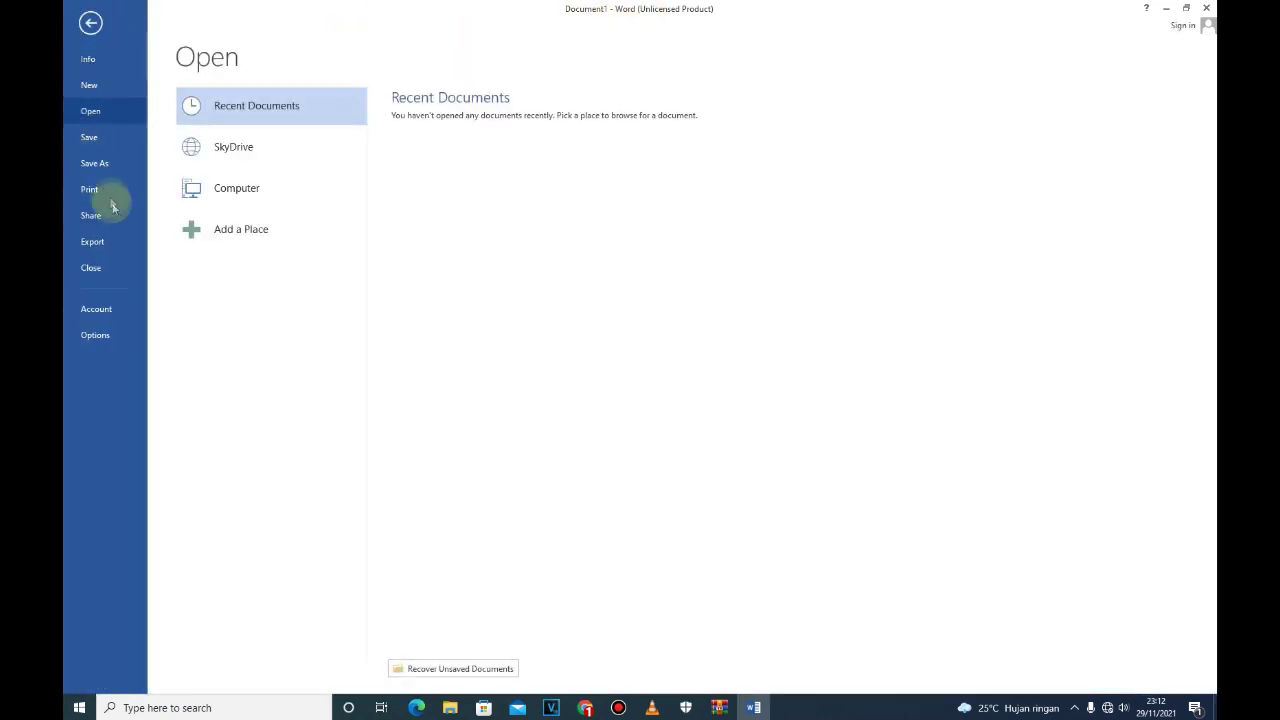
{"action": "left_click", "coordinate": [100, 304]}
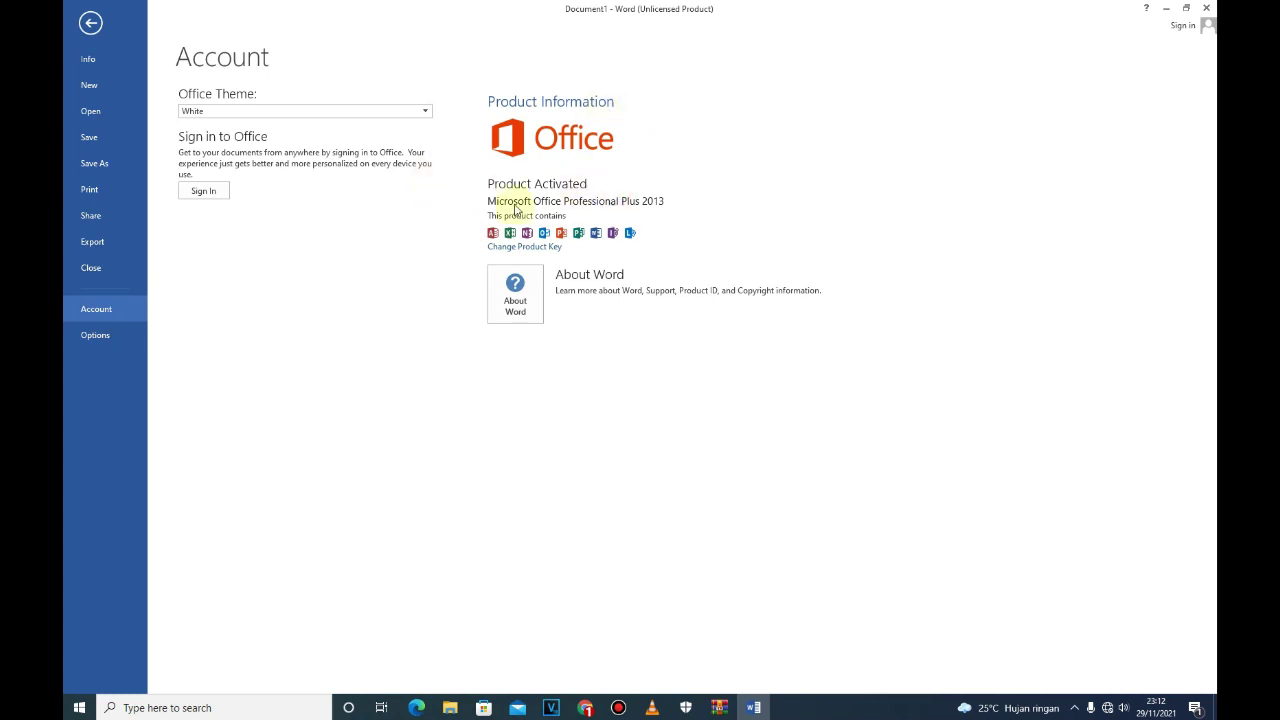
{"action": "left_click", "coordinate": [90, 22]}
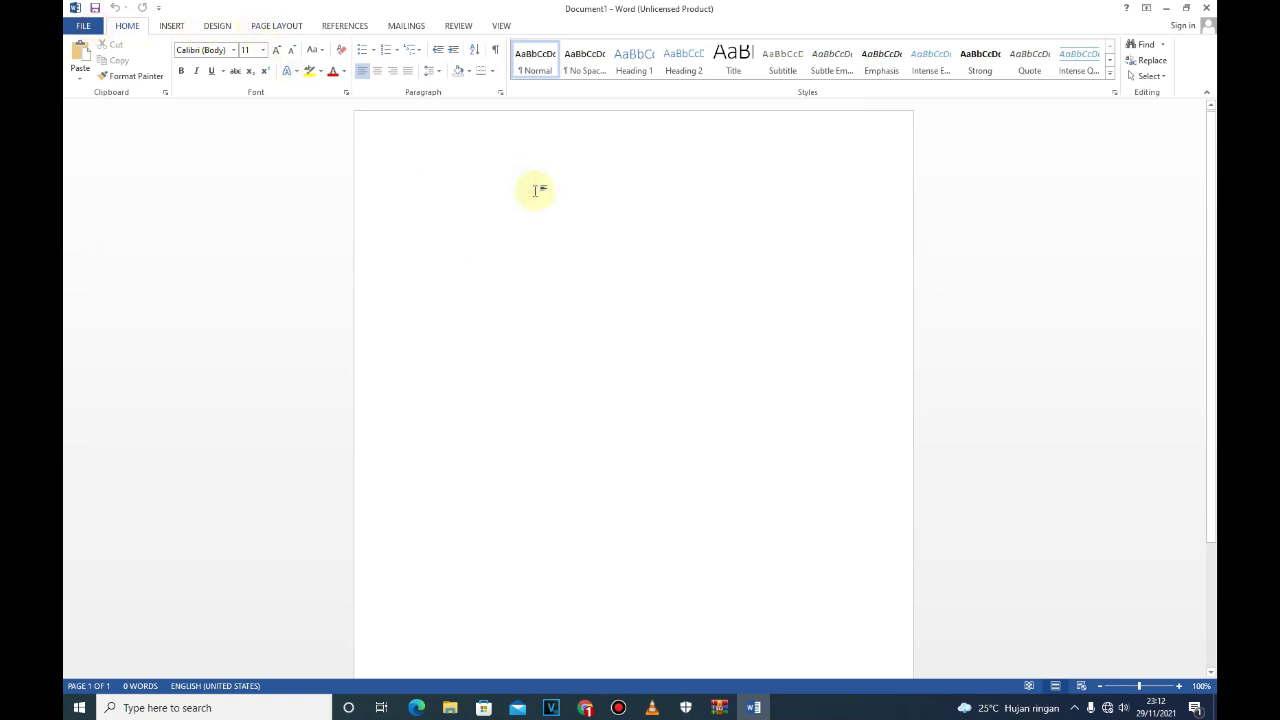
Type the test text 'sfgsfasafgsAFsafSAS' into the blank document.
{"action": "left_click", "coordinate": [560, 170]}
{"action": "type", "text": "sf"}
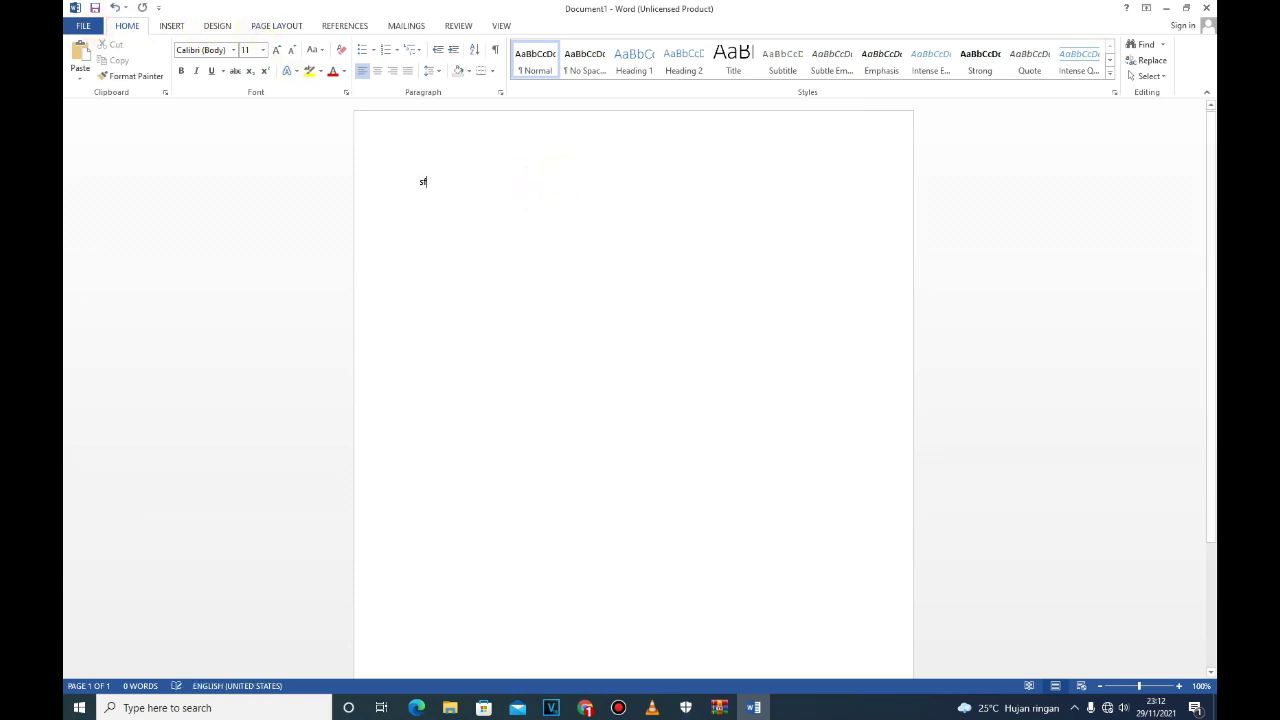
{"action": "type", "text": "gsfasafgsAFsafS"}
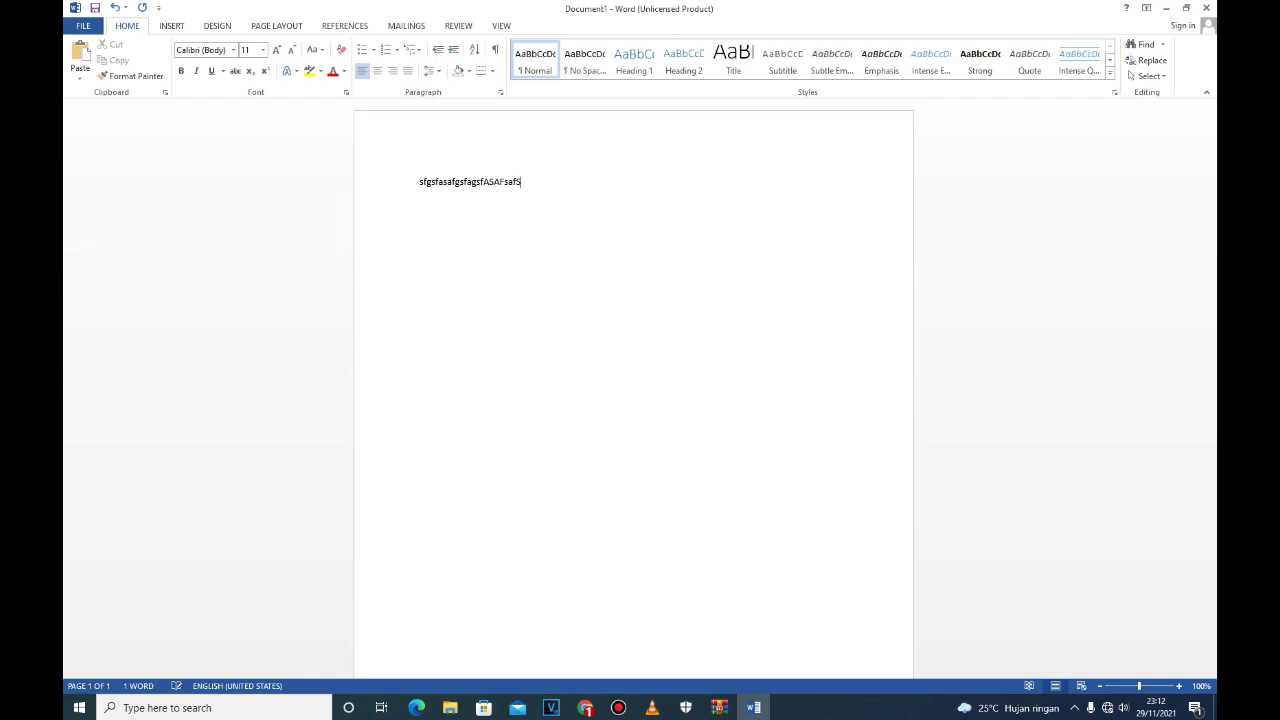
{"action": "type", "text": "AS"}
{"action": "left_click", "coordinate": [88, 25]}
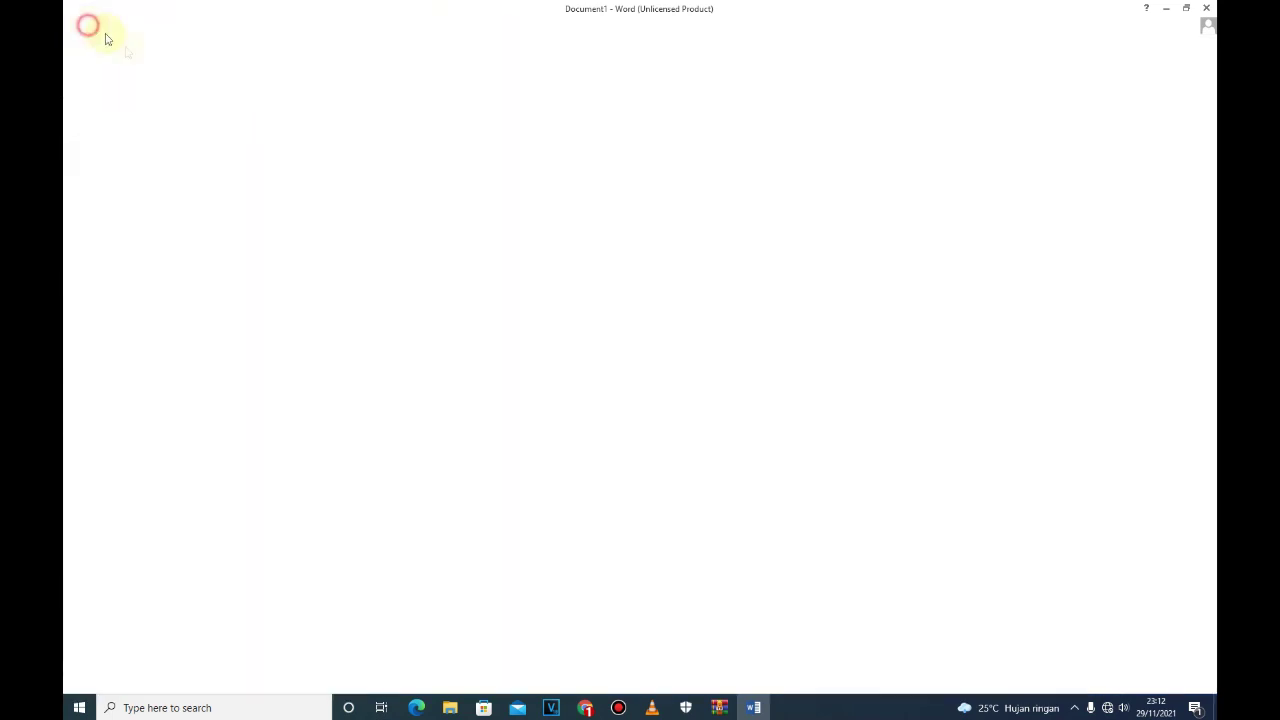
Save the test document to the Desktop as sfgsfasafgsfagsfASAFsafSSSA.docx.
{"action": "left_click", "coordinate": [94, 163]}
{"action": "left_click", "coordinate": [452, 164]}
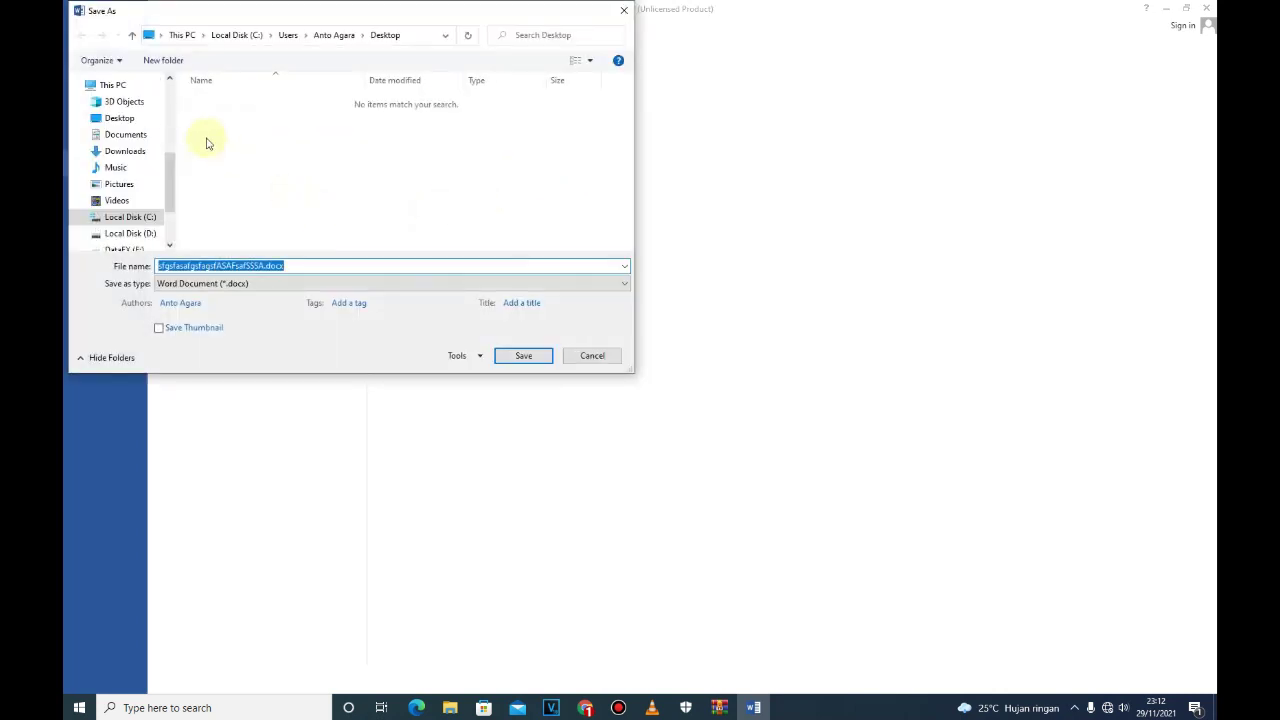
{"action": "left_click", "coordinate": [117, 119]}
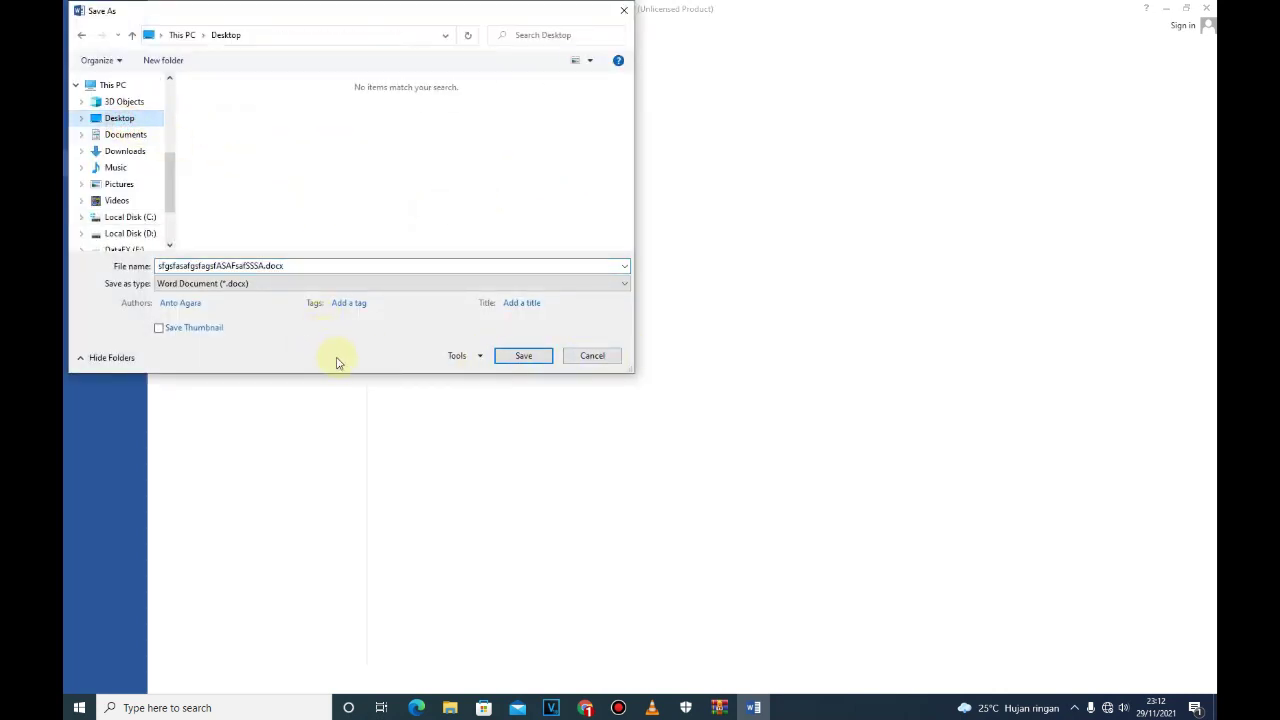
{"action": "left_click", "coordinate": [538, 356]}
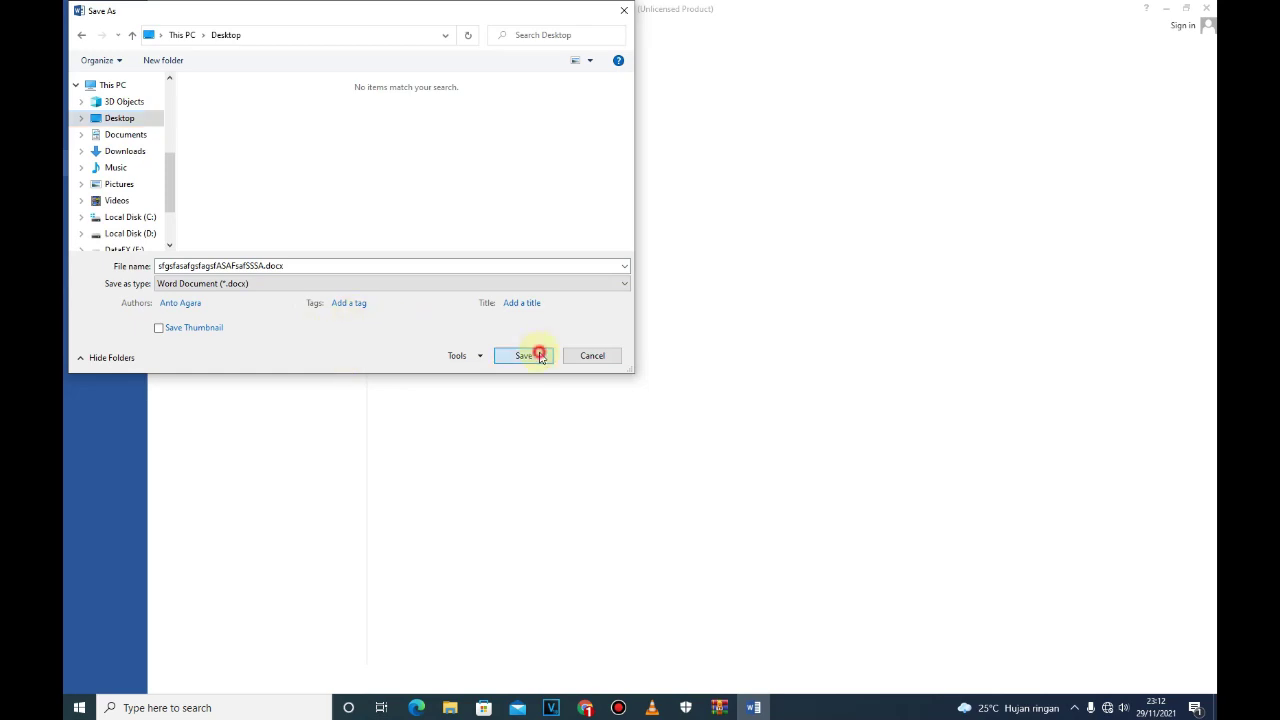
Reopen the saved .docx from the desktop and check its File > Info and Account activation status.
{"action": "left_click", "coordinate": [1166, 8]}
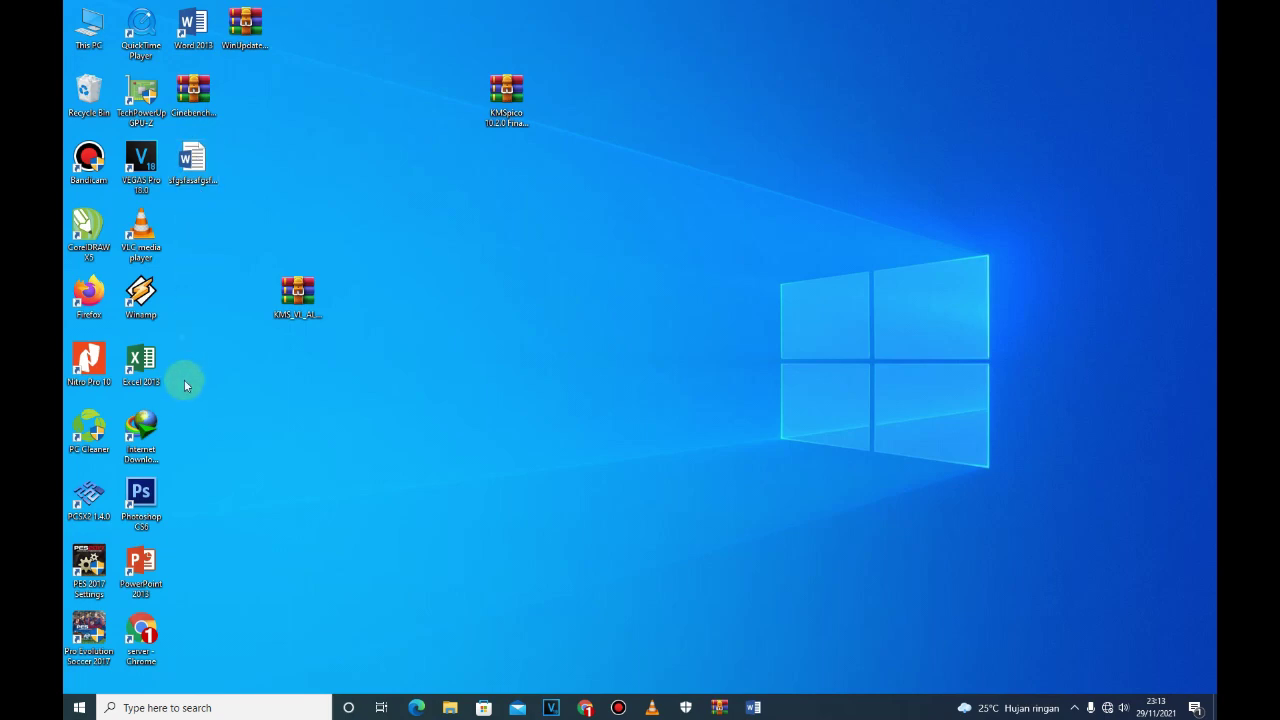
{"action": "left_click_drag", "start_coordinate": [179, 187], "coordinate": [279, 167]}
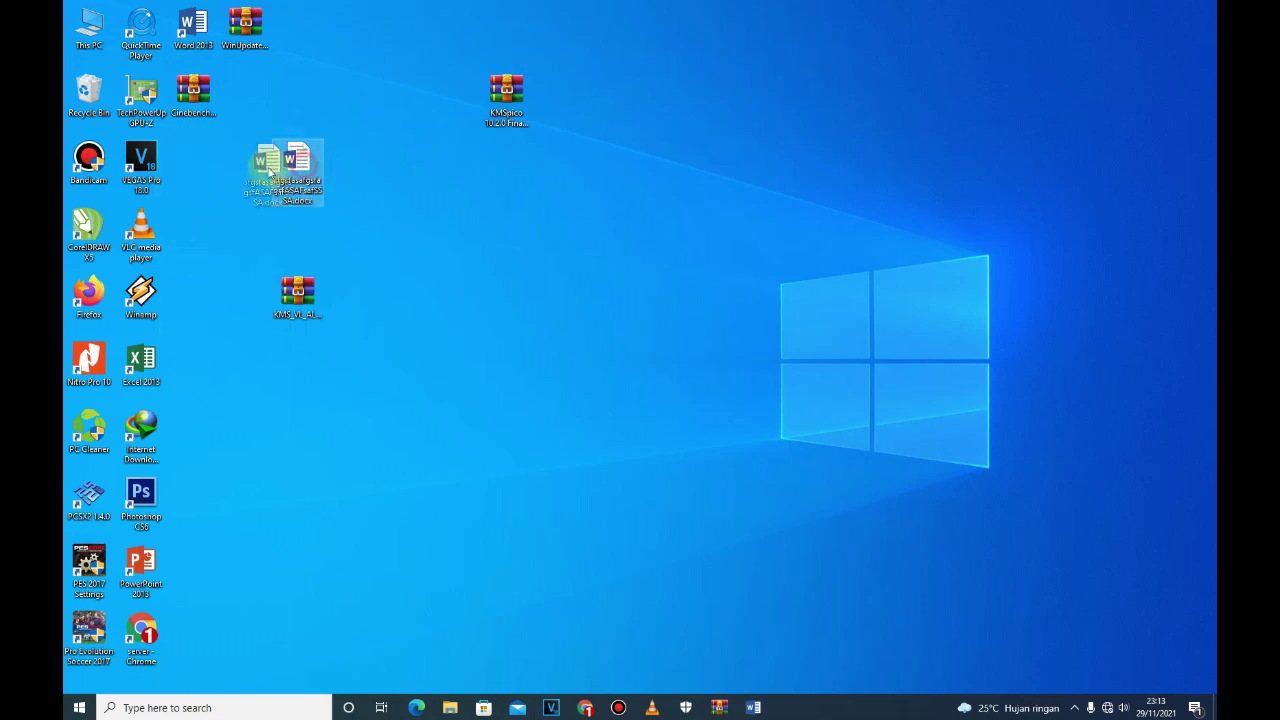
{"action": "double_click", "coordinate": [252, 162]}
{"action": "left_click", "coordinate": [585, 205]}
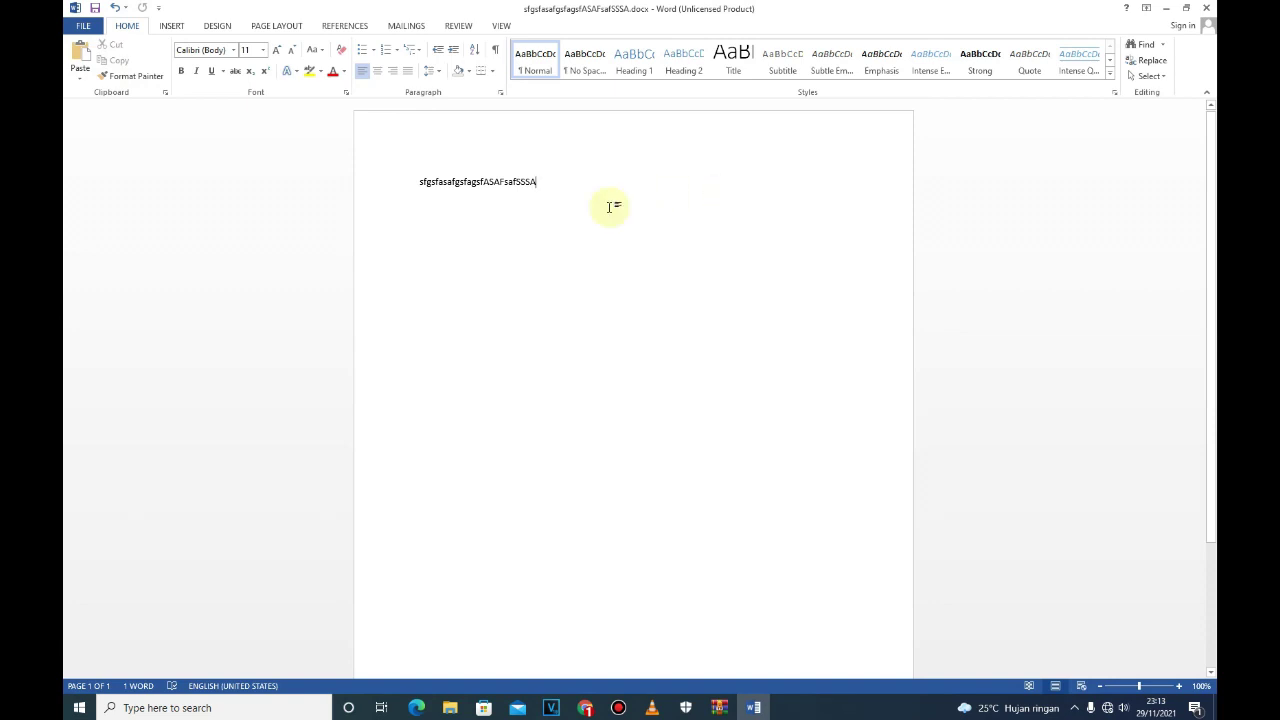
{"action": "left_click", "coordinate": [85, 25]}
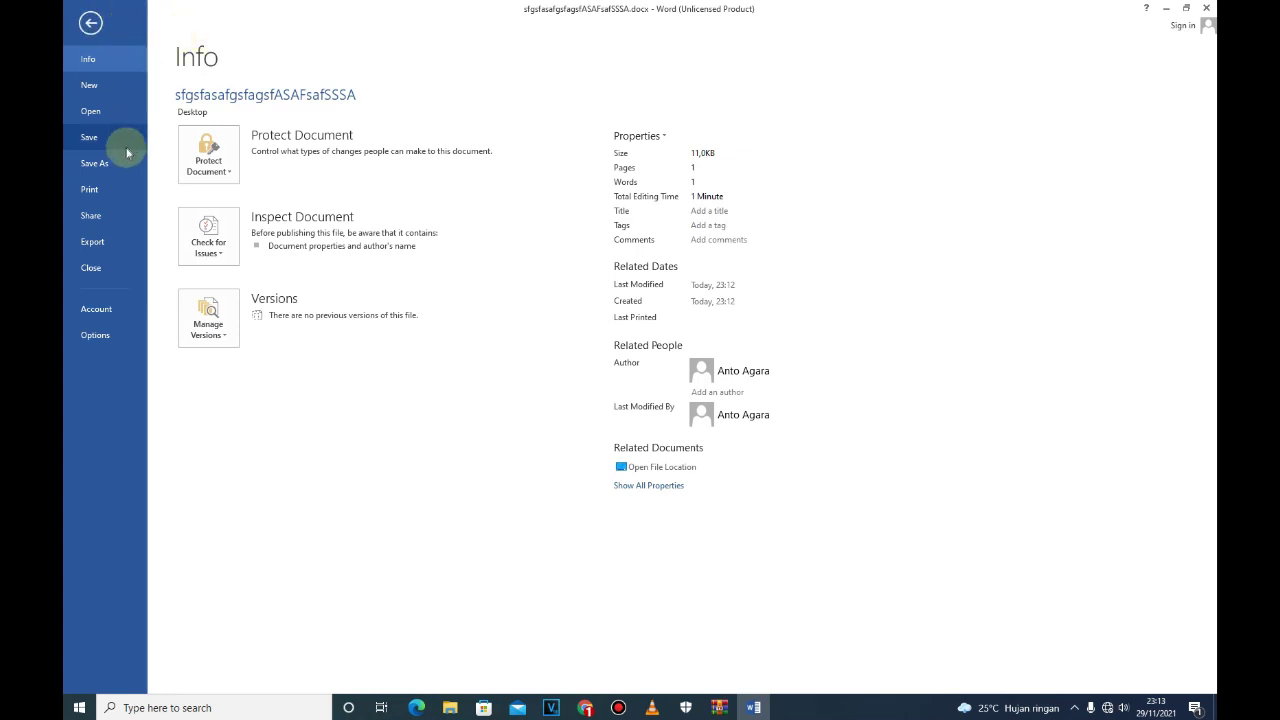
{"action": "left_click", "coordinate": [96, 309]}
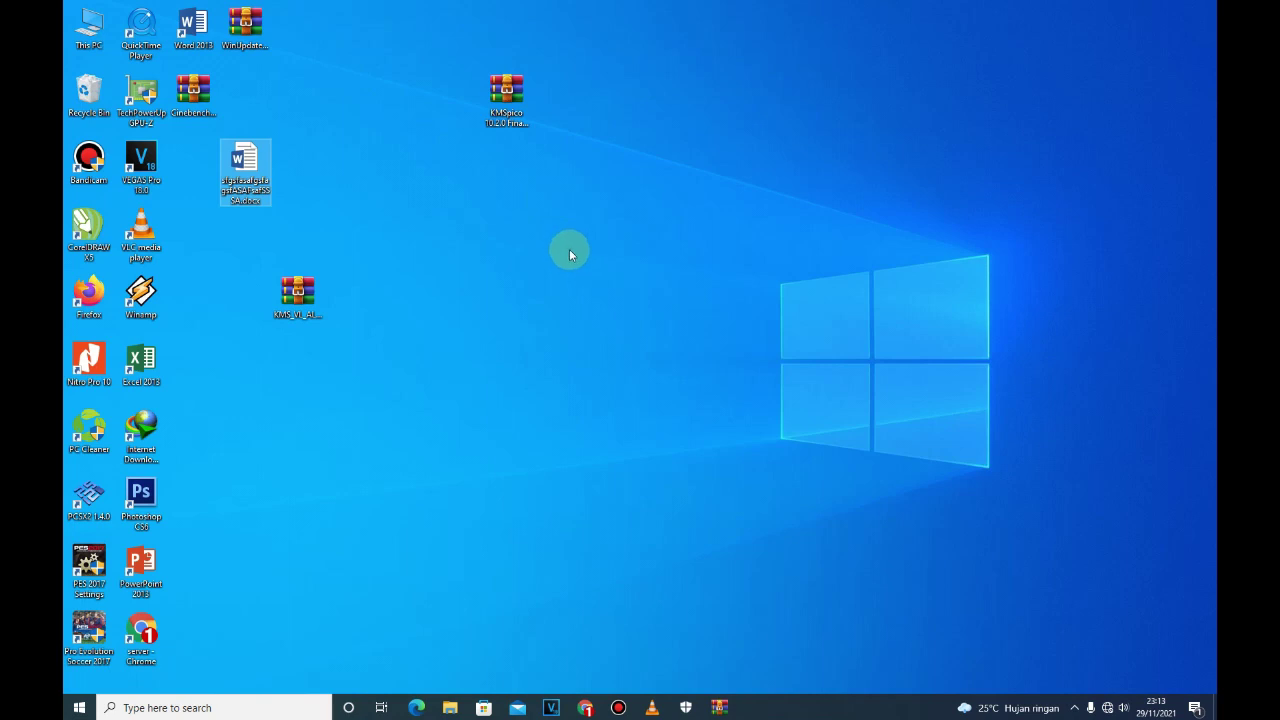